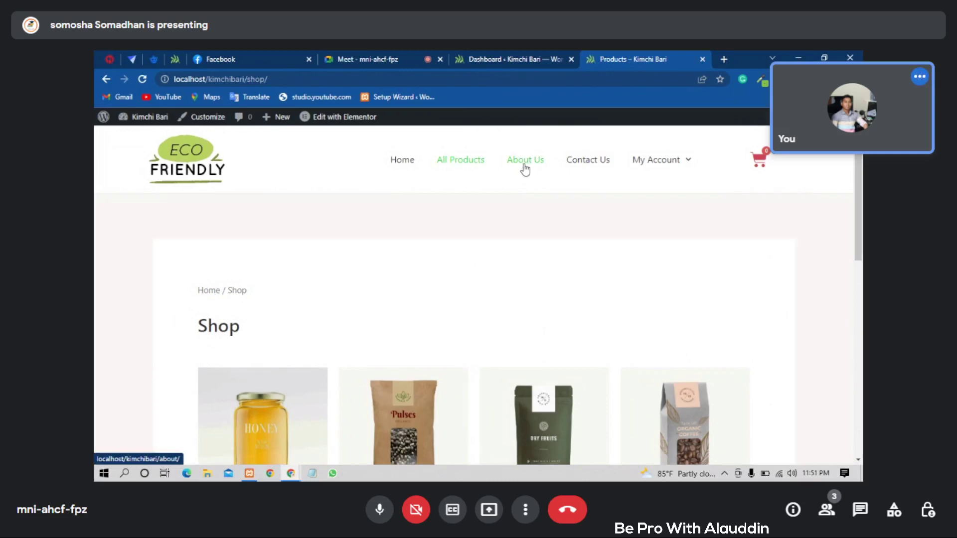
- Open the store's About Us page and scroll through its content
click(532, 169)
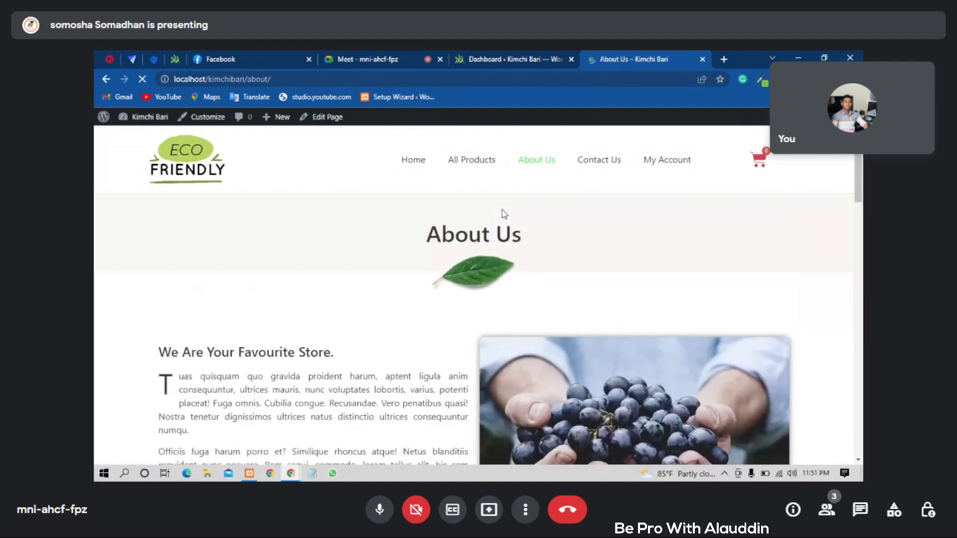
scroll(501, 213, down, 3)
scroll(474, 213, down, 5)
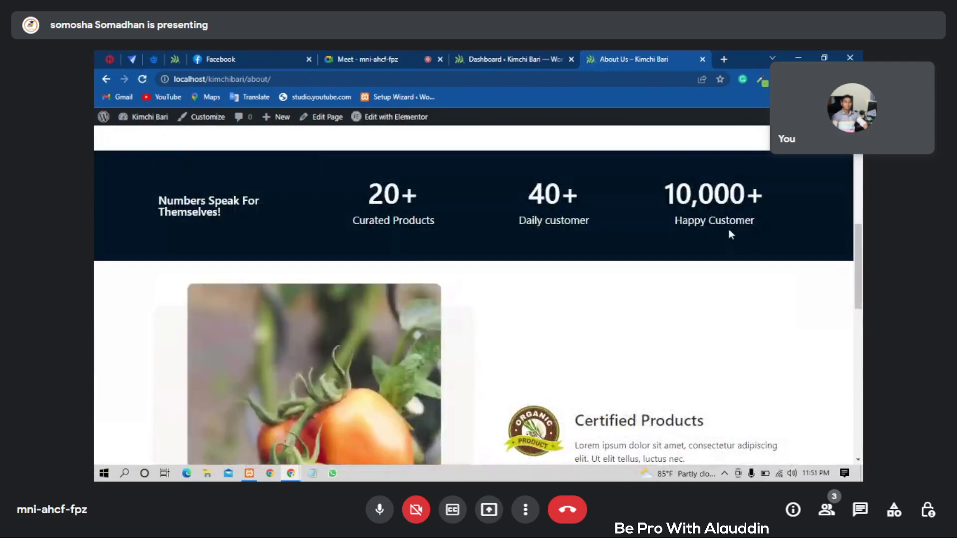
scroll(483, 228, down, 1)
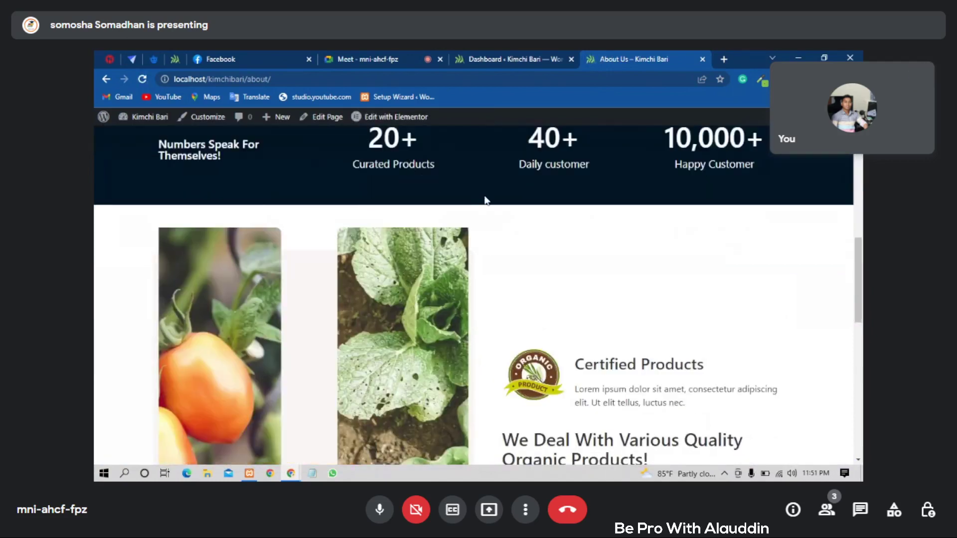
scroll(487, 242, down, 2)
scroll(488, 243, down, 8)
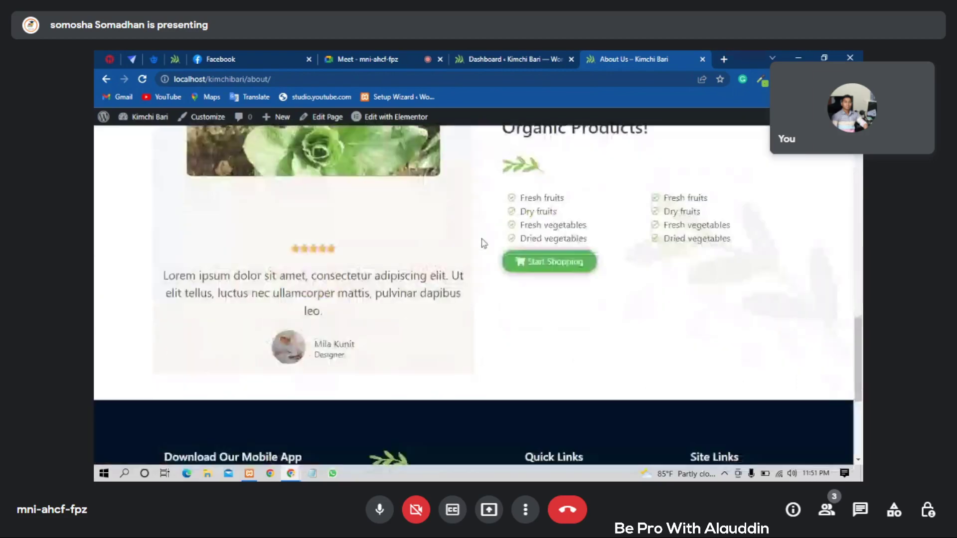
scroll(482, 240, up, 10)
scroll(482, 240, up, 8)
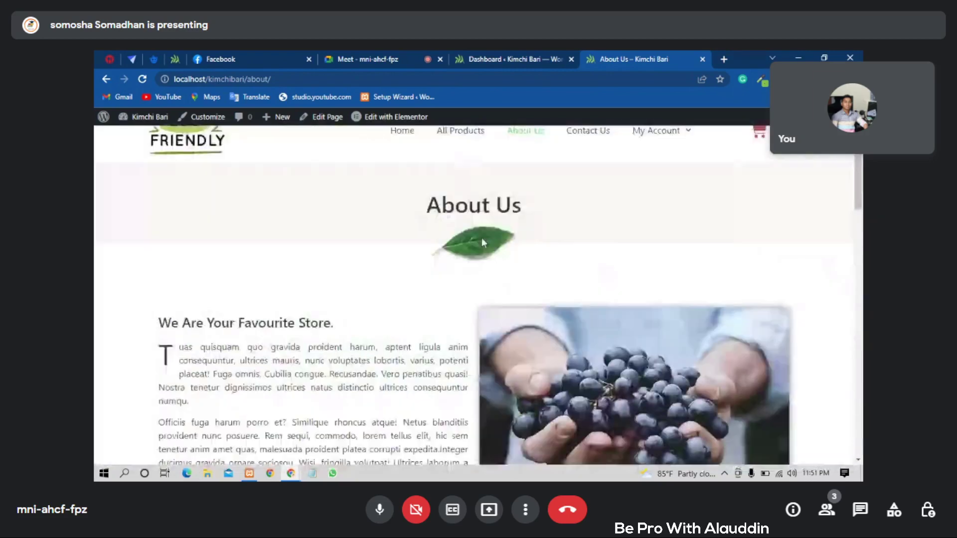
- Go to the Contact Us page and browse its Get In Touch cards and FAQ
click(584, 168)
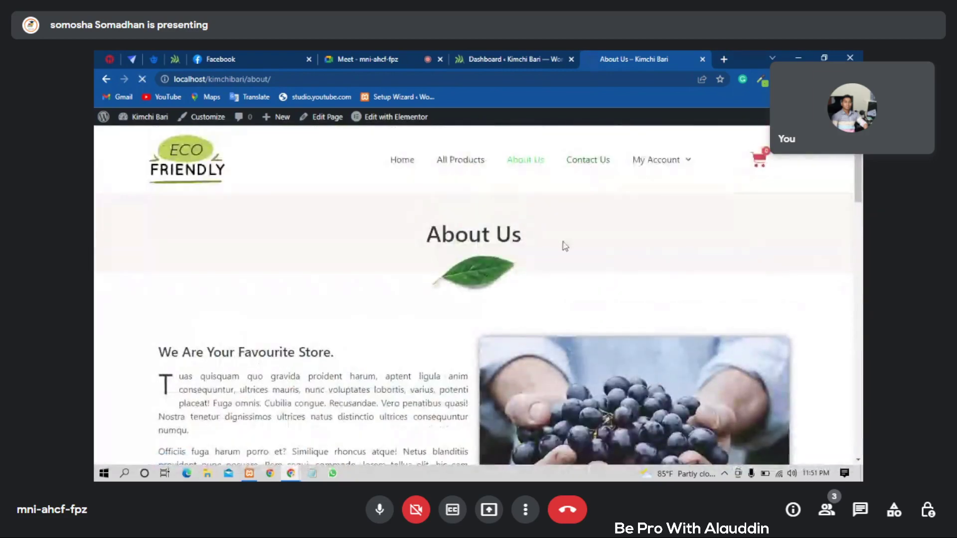
scroll(498, 304, down, 1)
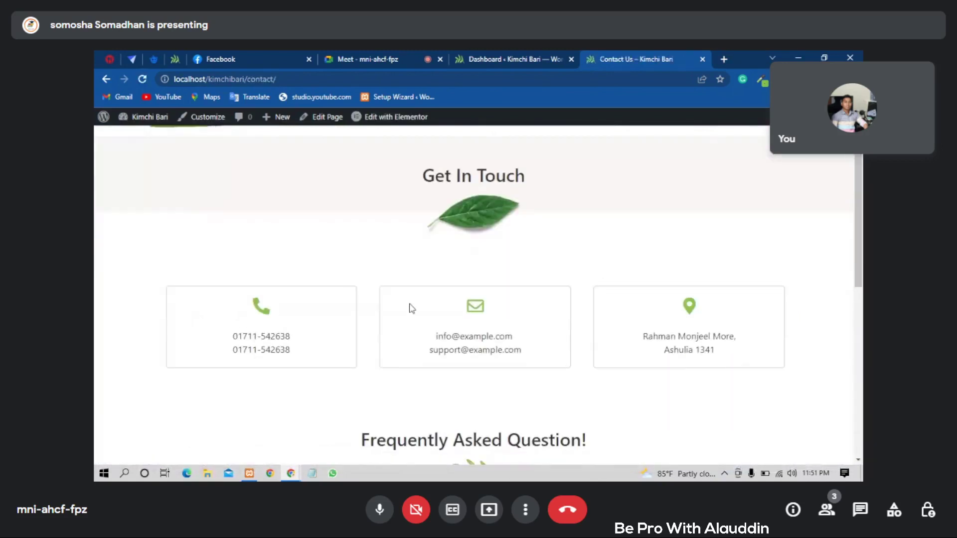
scroll(389, 311, down, 1)
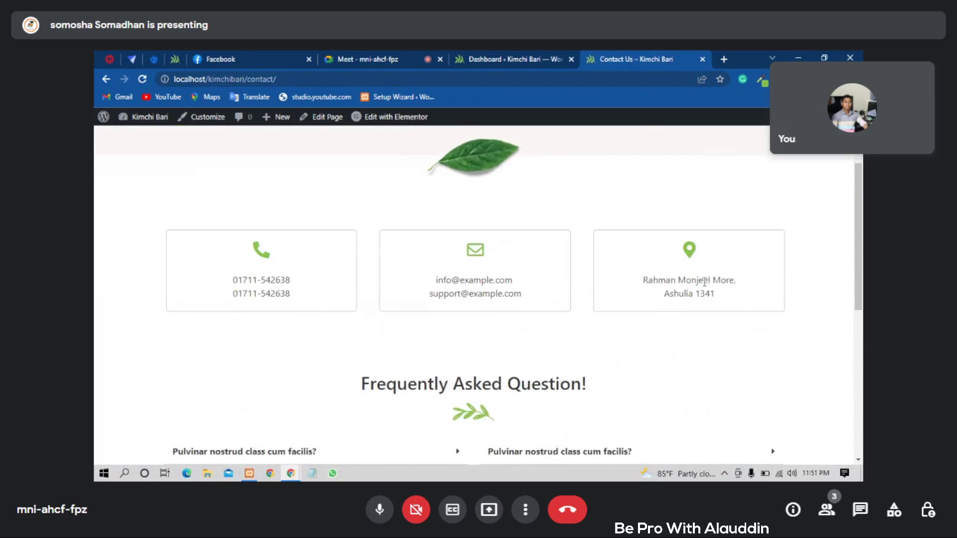
scroll(487, 364, down, 3)
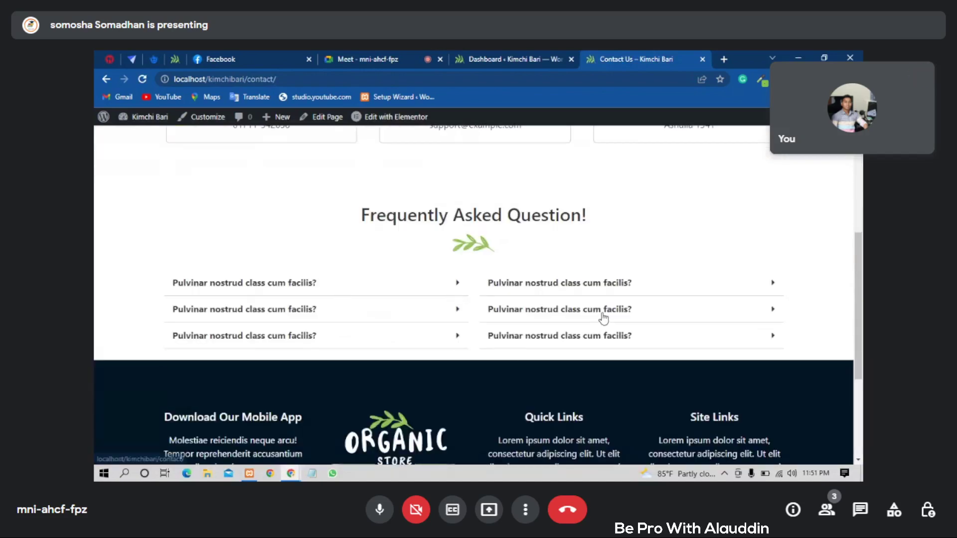
scroll(539, 280, up, 3)
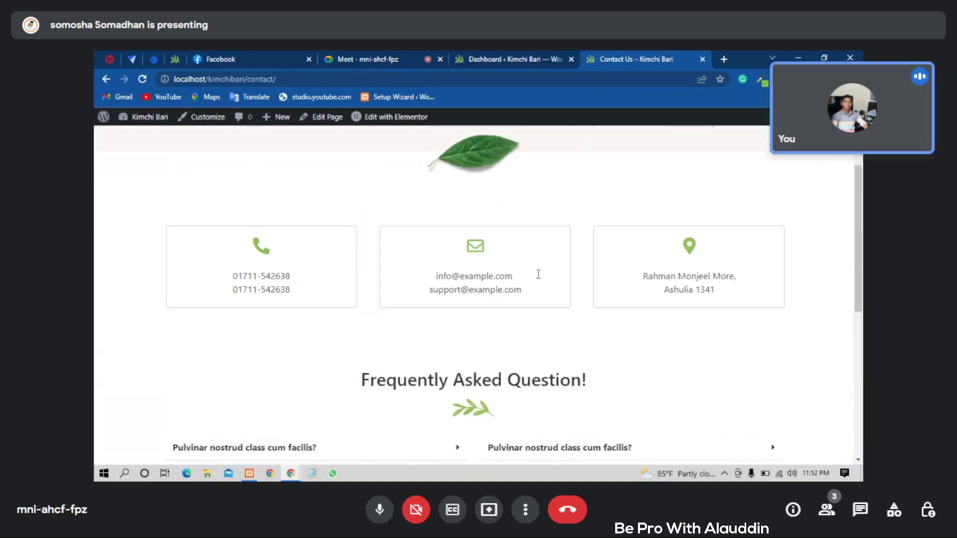
scroll(539, 274, up, 2)
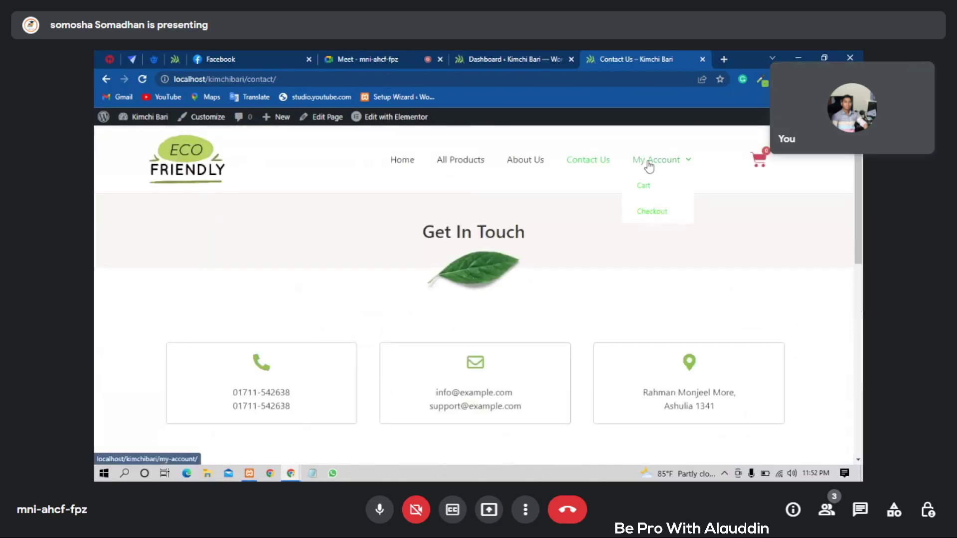
- Visit My Account, then the empty Cart and the Checkout page from its dropdown
click(649, 167)
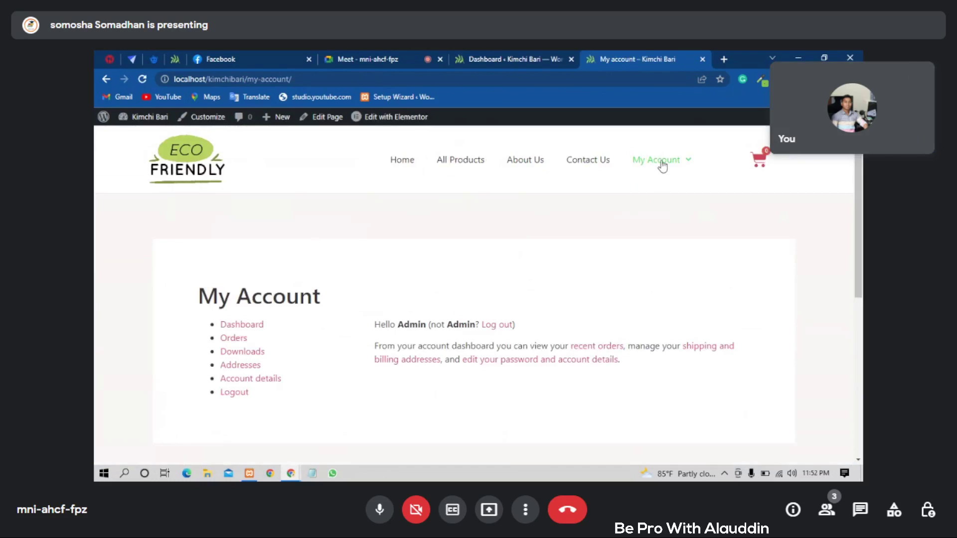
mouse_move(663, 165)
click(658, 188)
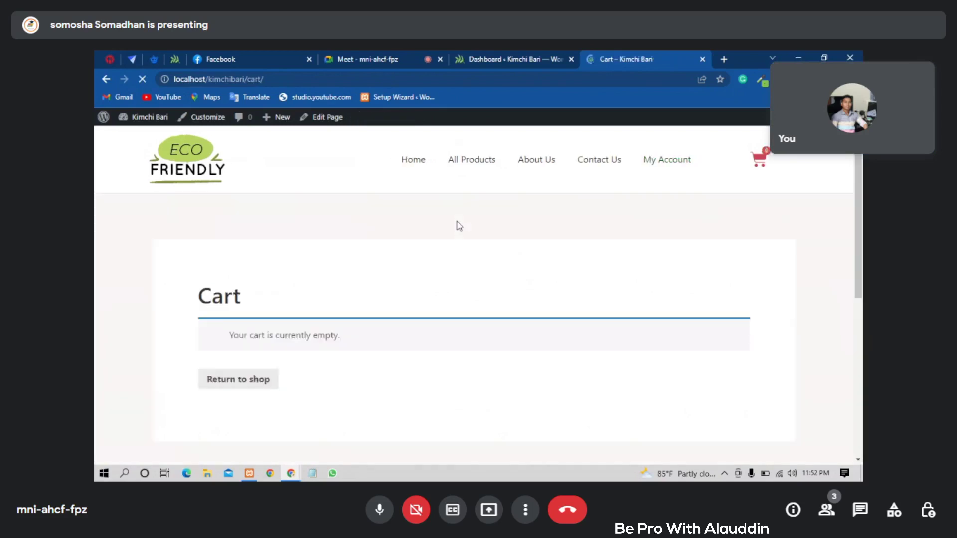
scroll(459, 225, down, 4)
scroll(459, 228, up, 3)
scroll(460, 228, up, 1)
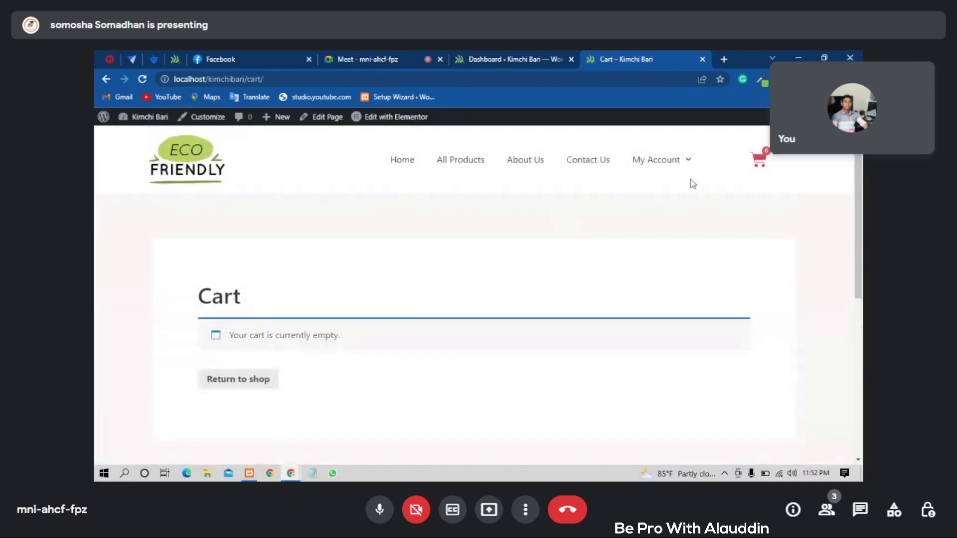
mouse_move(679, 162)
click(663, 218)
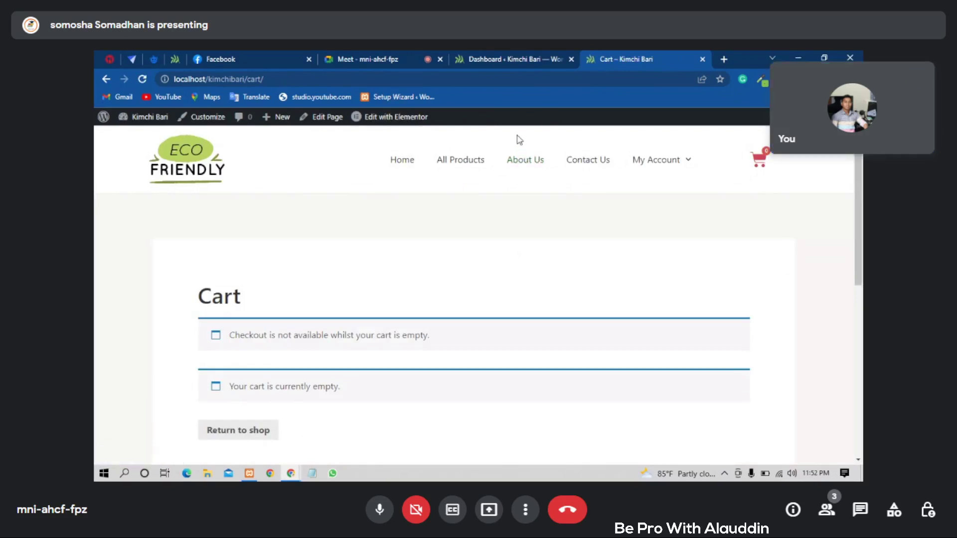
- In the admin dashboard, go from Plugins > Installed Plugins to Add New
click(538, 55)
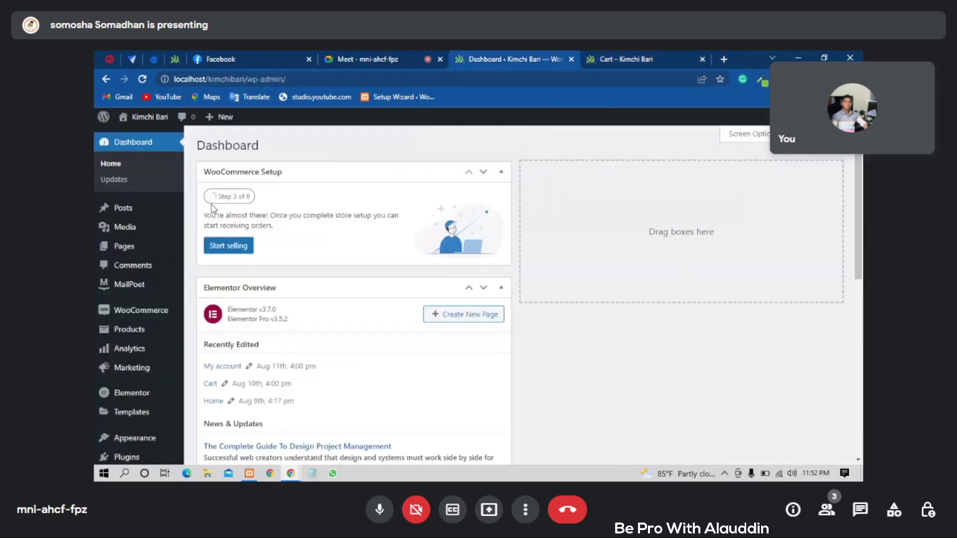
mouse_move(176, 223)
scroll(152, 243, down, 1)
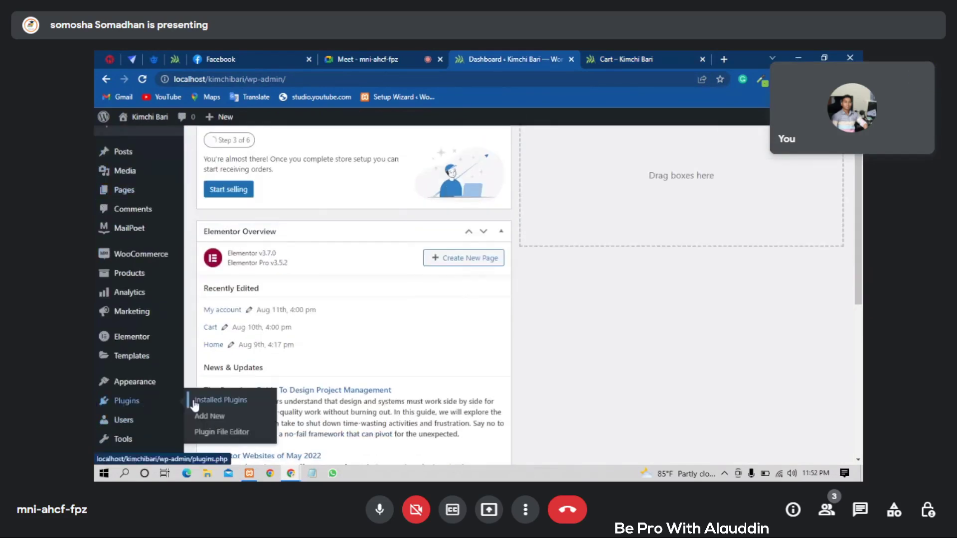
click(197, 405)
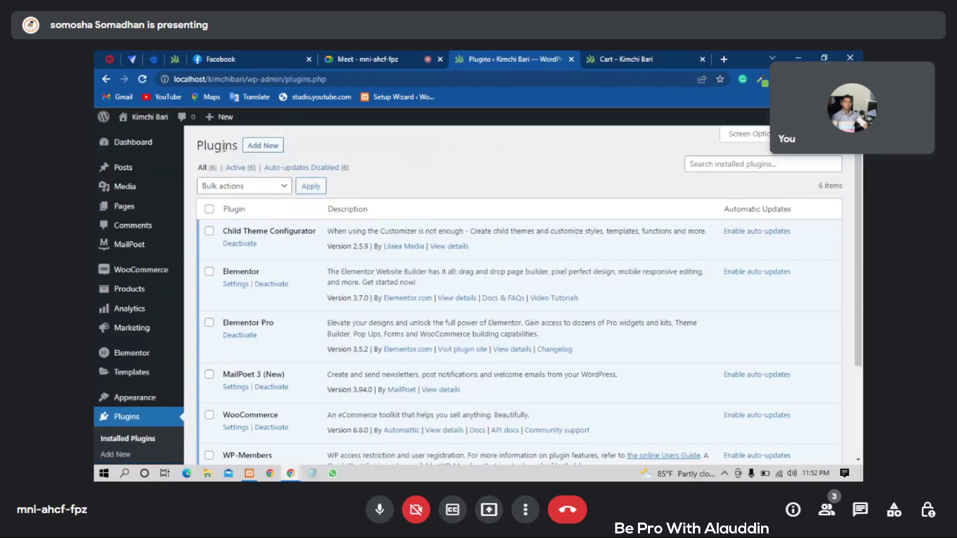
click(263, 145)
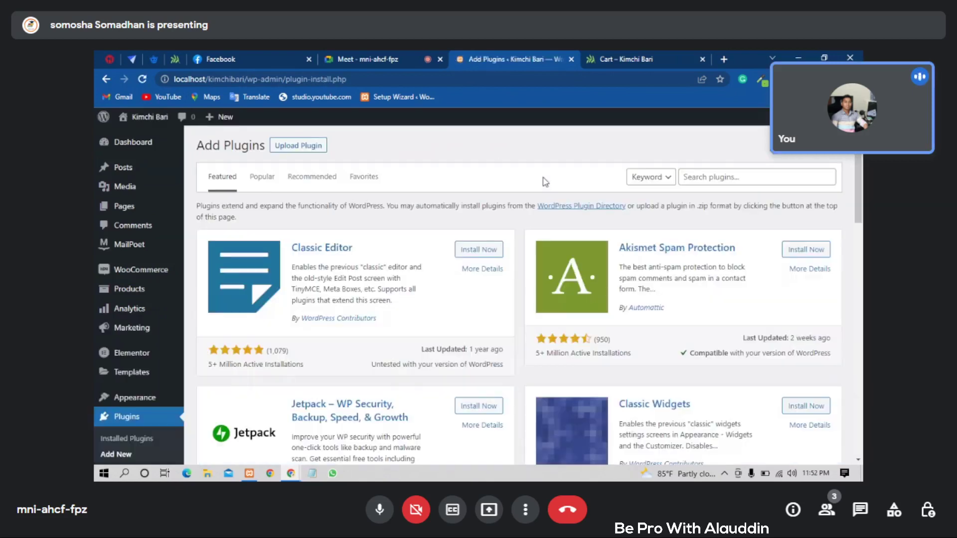
click(780, 178)
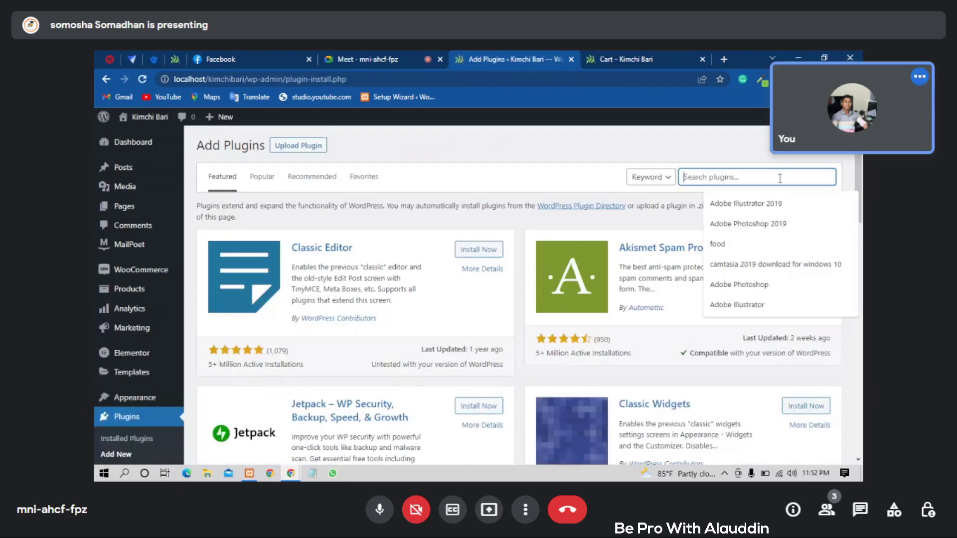
text(by)
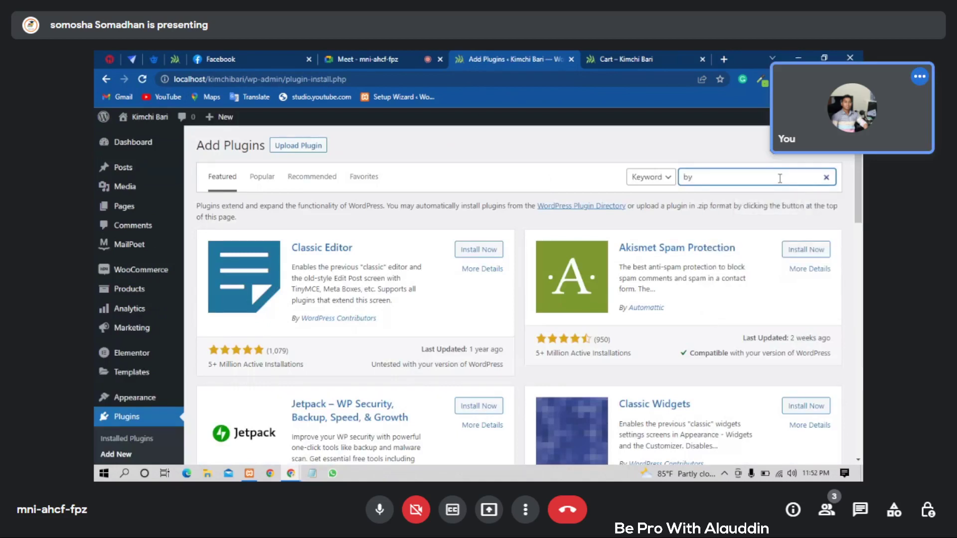
text(k)
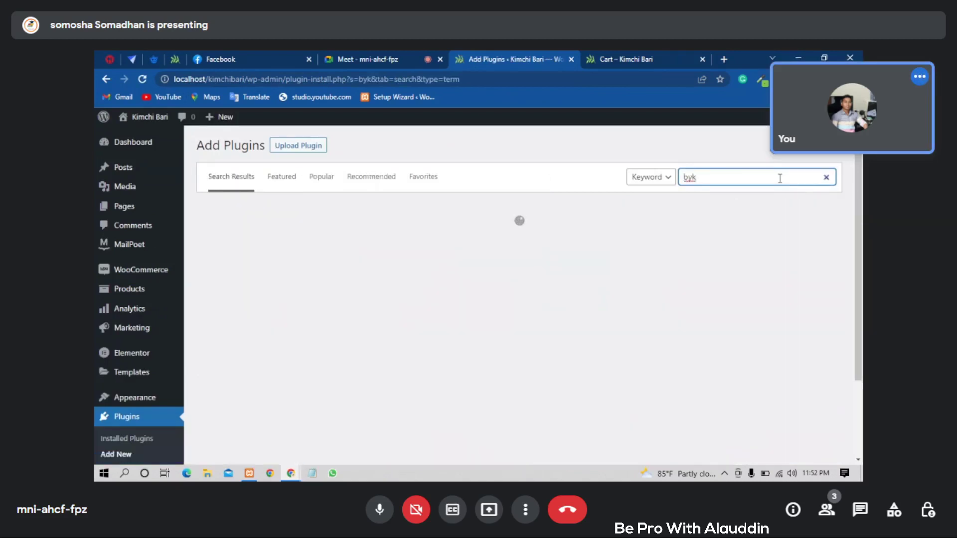
key(BackSpace)
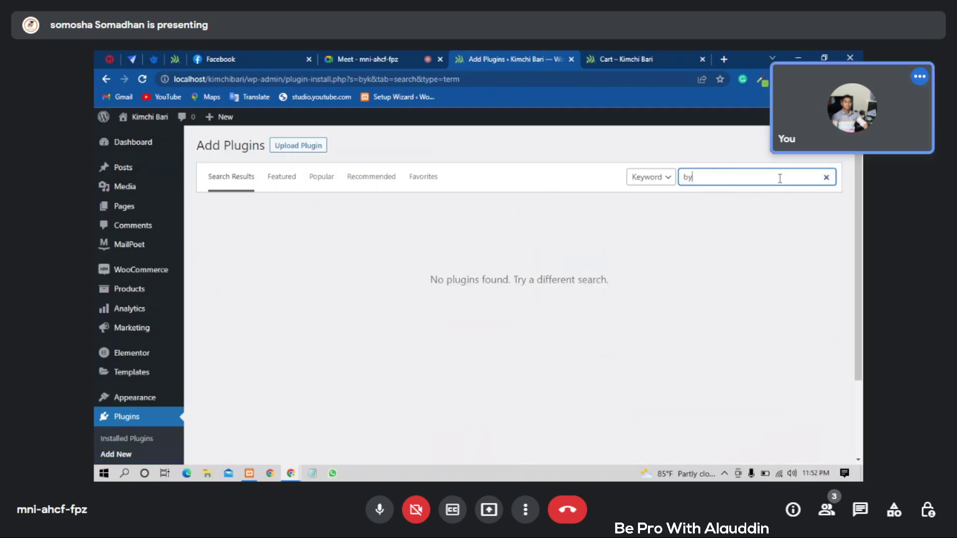
key(BackSpace)
text(k)
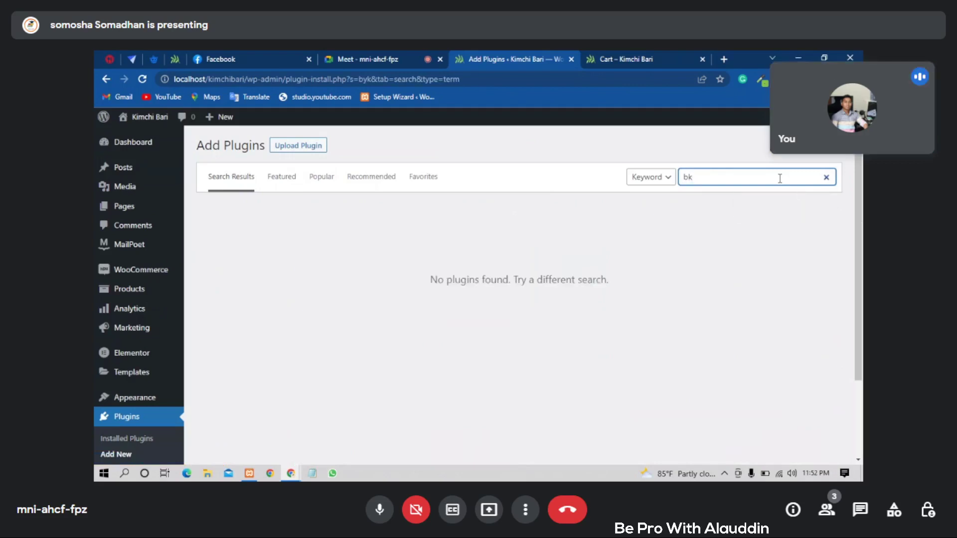
text(ash)
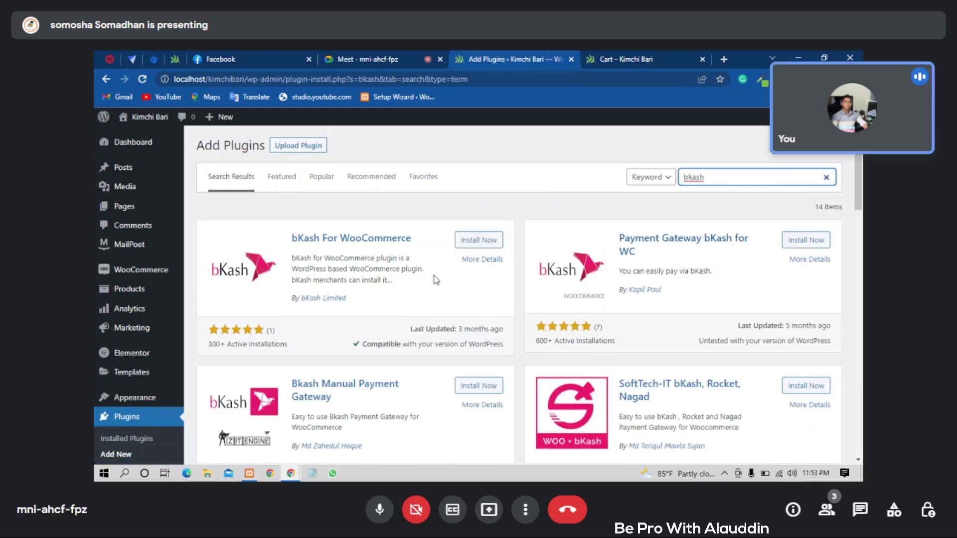
scroll(515, 338, down, 2)
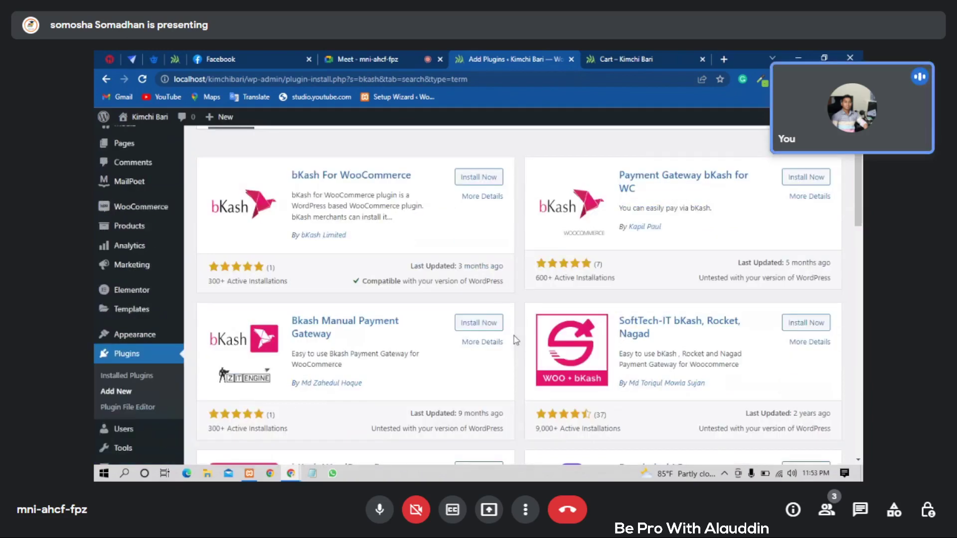
scroll(515, 339, down, 1)
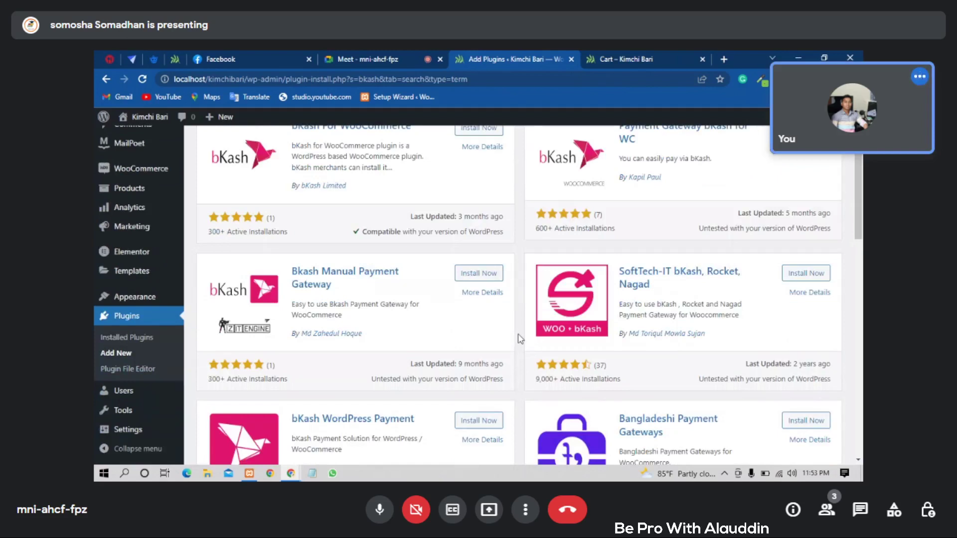
scroll(520, 339, down, 1)
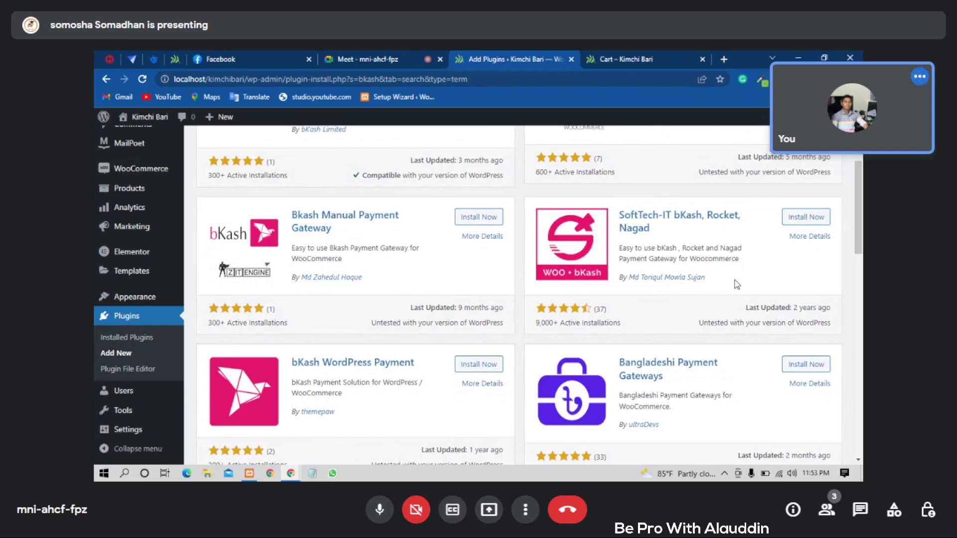
scroll(736, 285, up, 4)
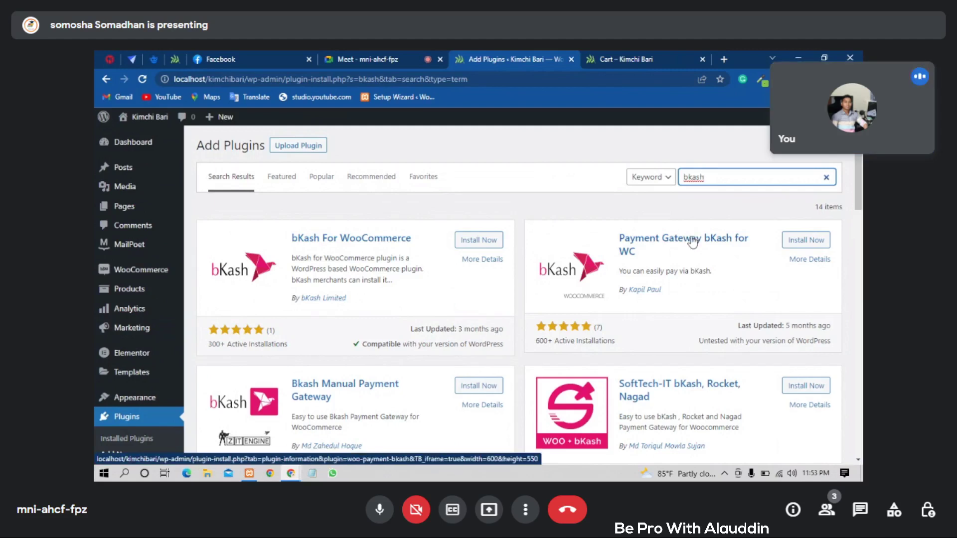
scroll(689, 255, down, 1)
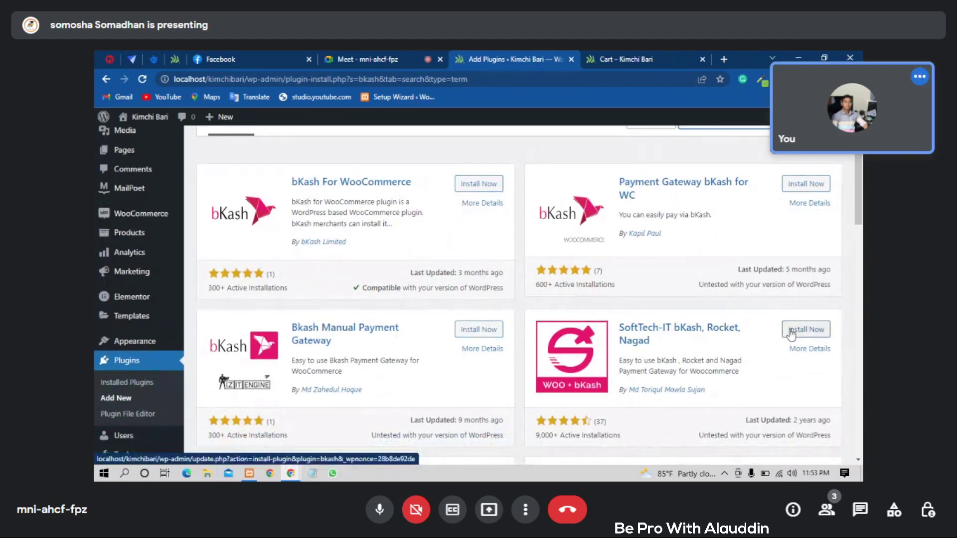
- Install the SoftTech-IT bKash, Rocket, Nagad plugin and activate it
click(793, 330)
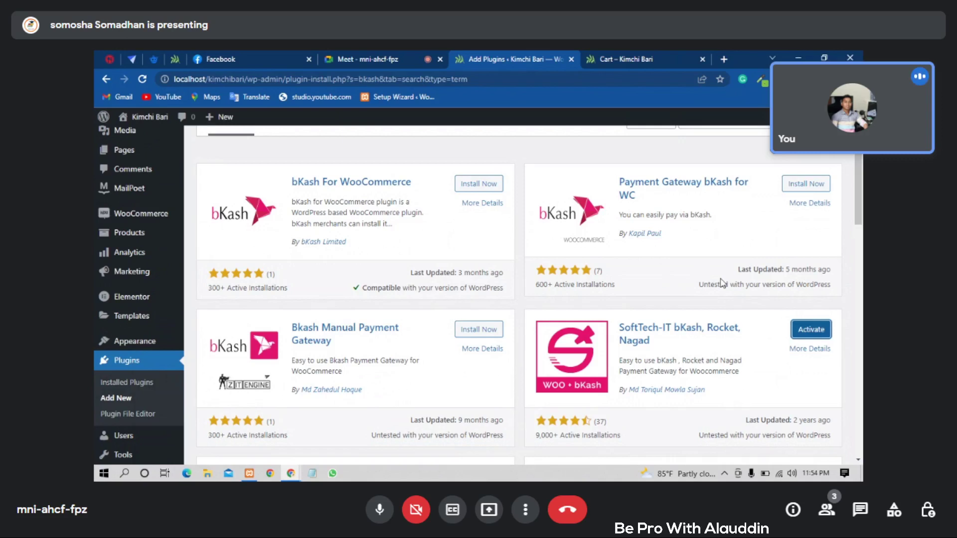
click(803, 331)
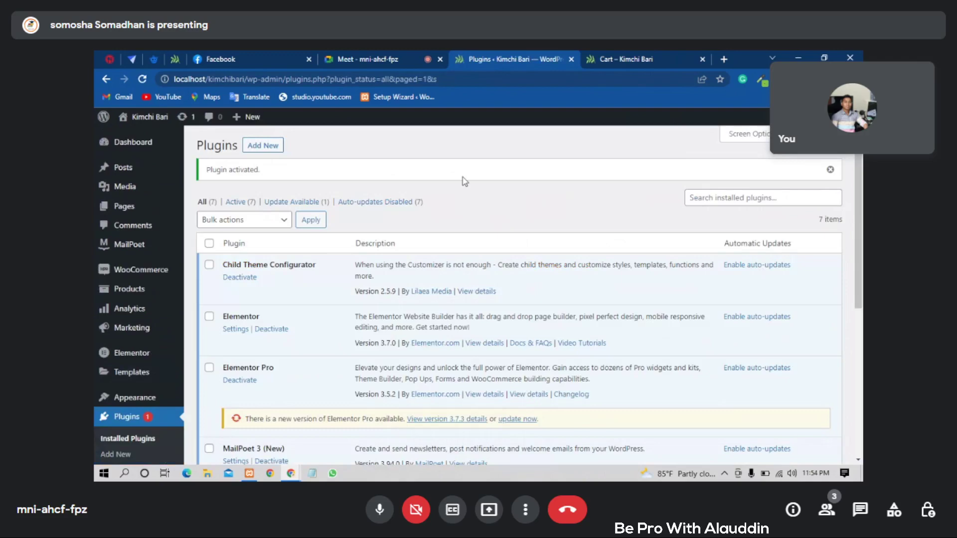
- Review the Installed Plugins list and reload it
scroll(463, 178, down, 5)
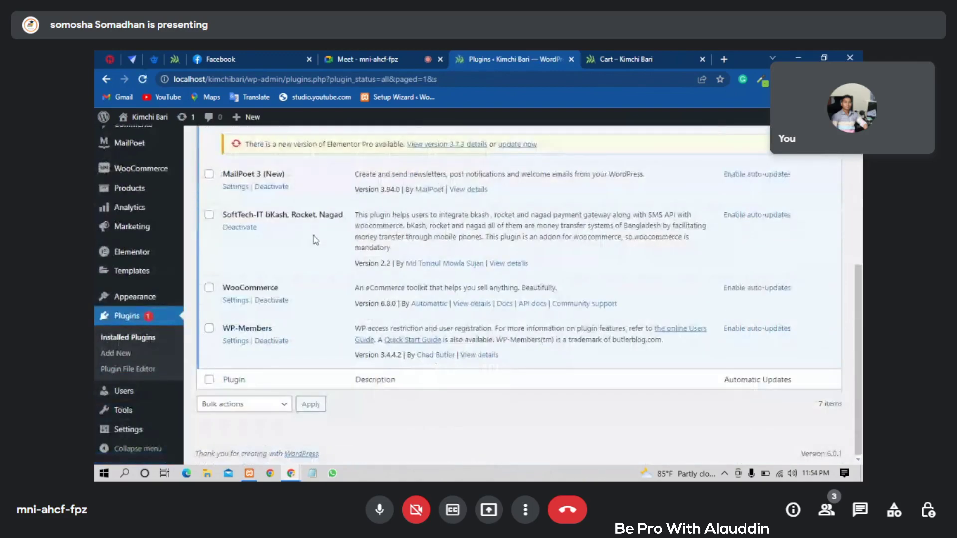
scroll(319, 237, up, 5)
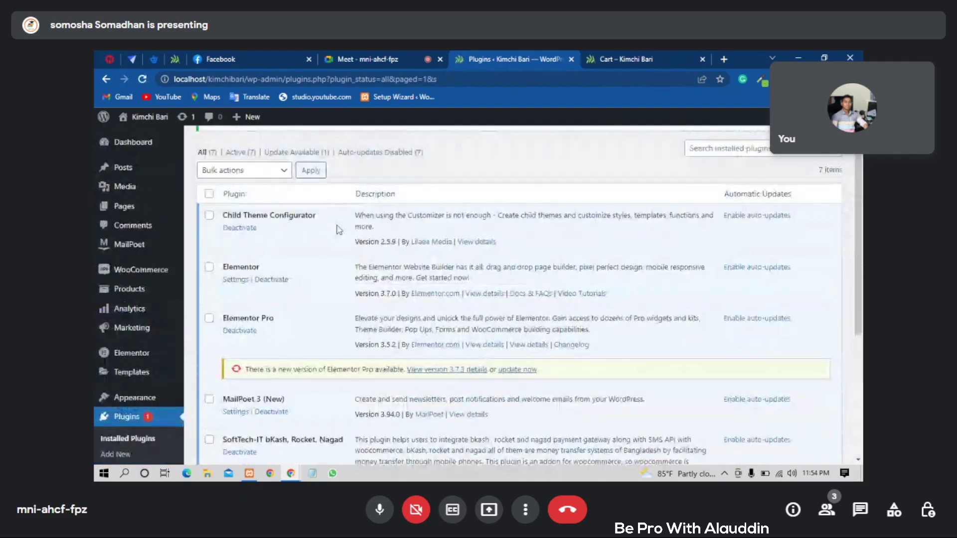
scroll(339, 230, up, 1)
scroll(362, 222, down, 5)
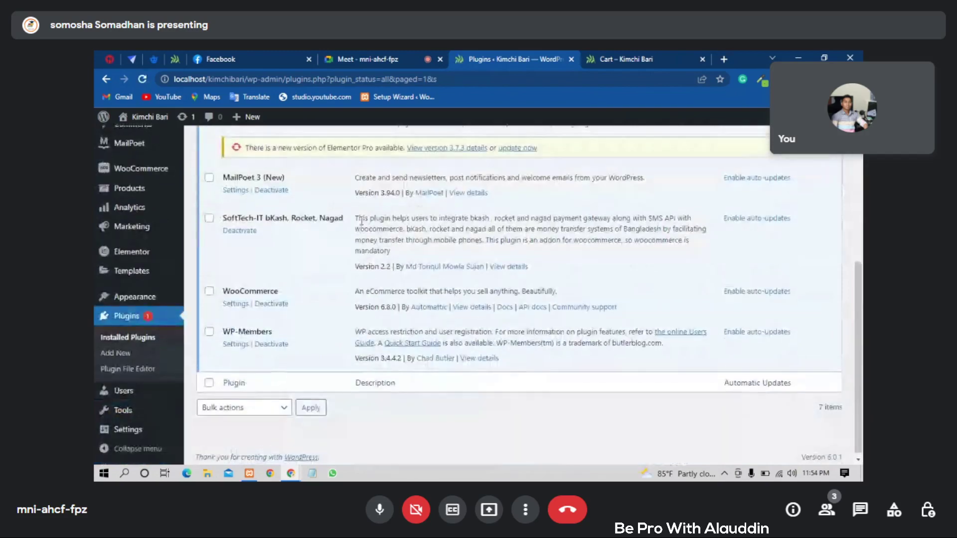
scroll(362, 222, up, 5)
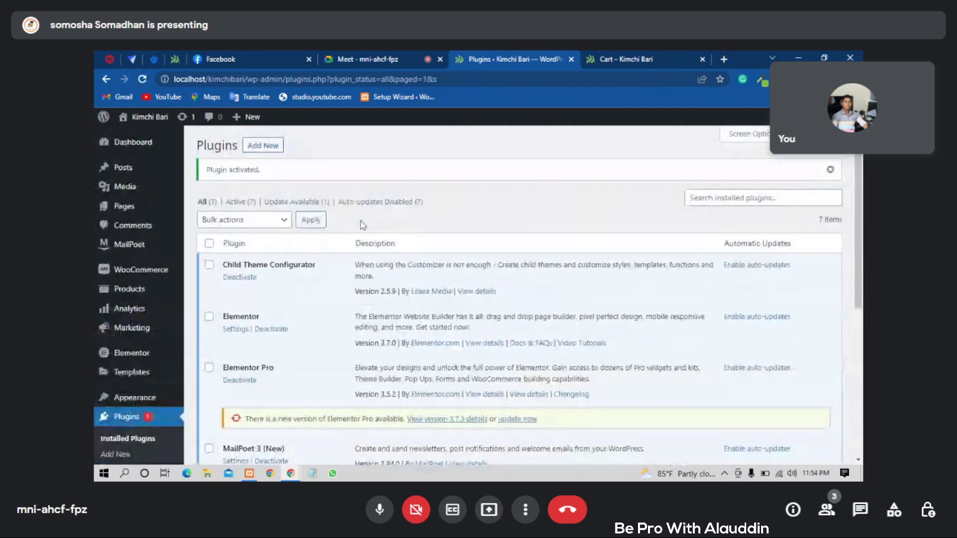
click(143, 79)
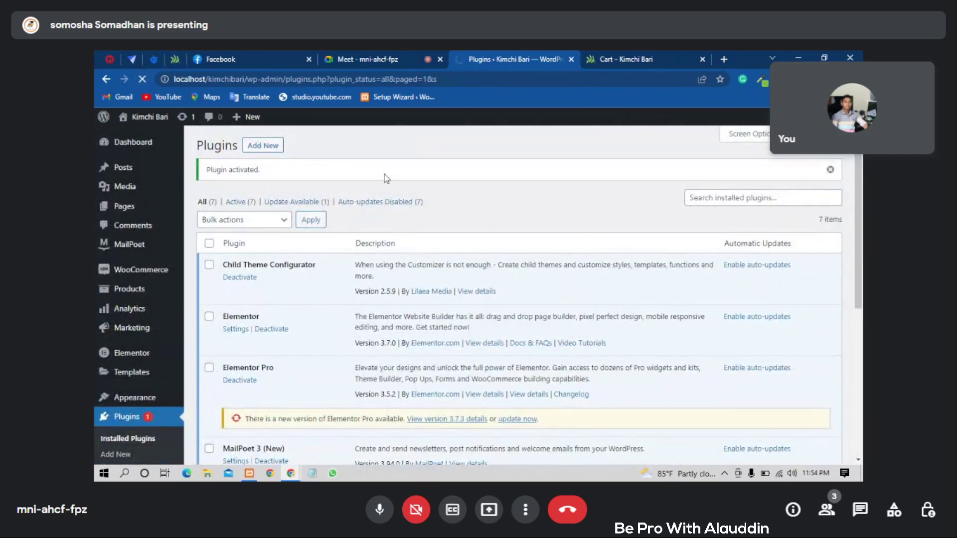
- Check the WooCommerce admin menu for the new SMS API Integration entry
scroll(452, 183, down, 2)
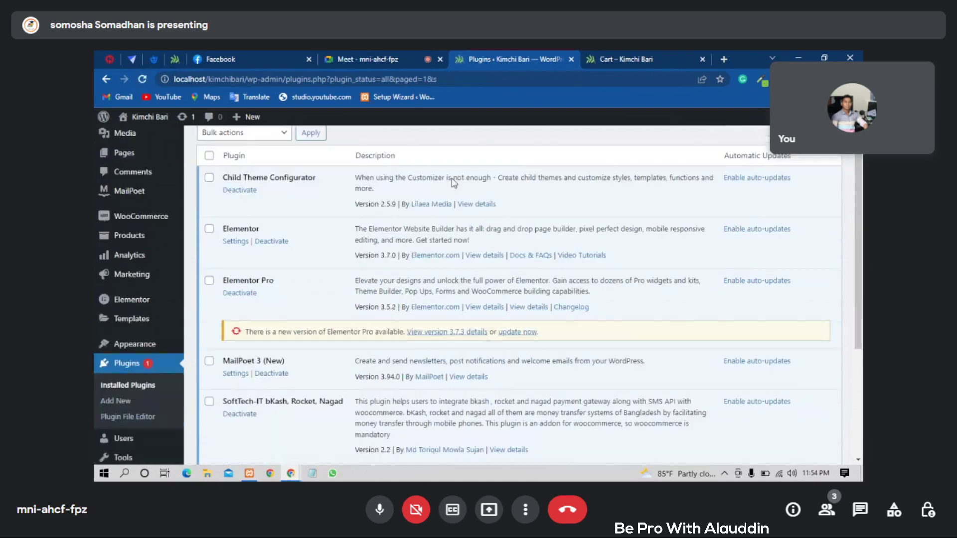
scroll(453, 183, down, 3)
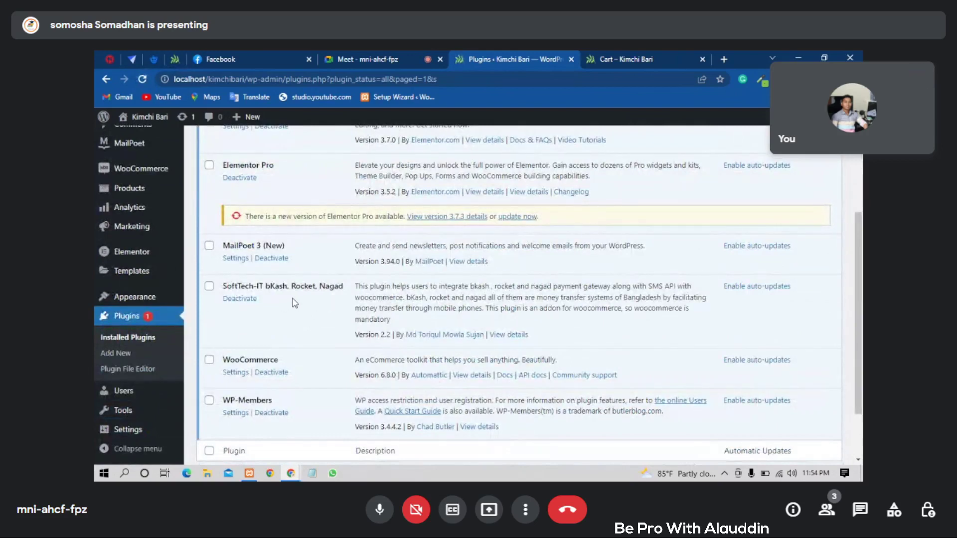
click(140, 299)
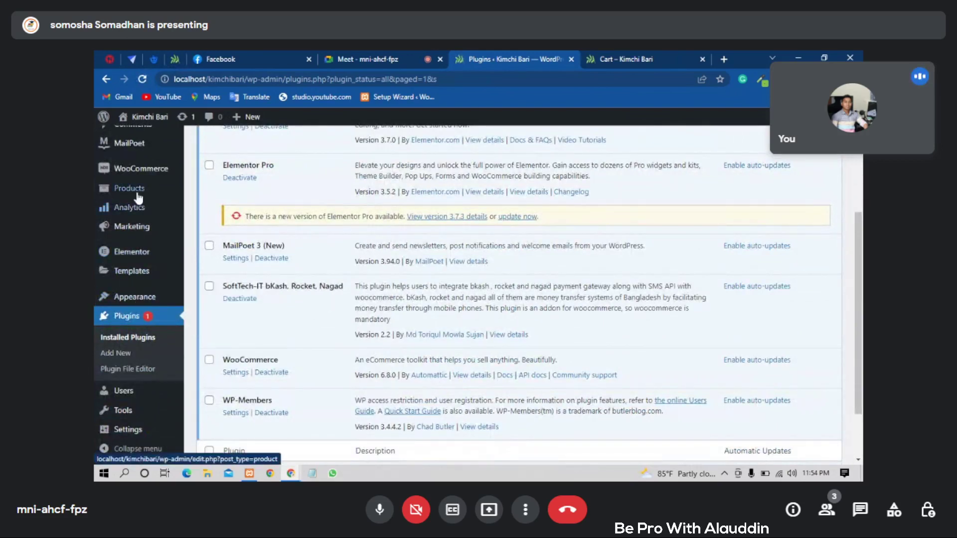
mouse_move(134, 173)
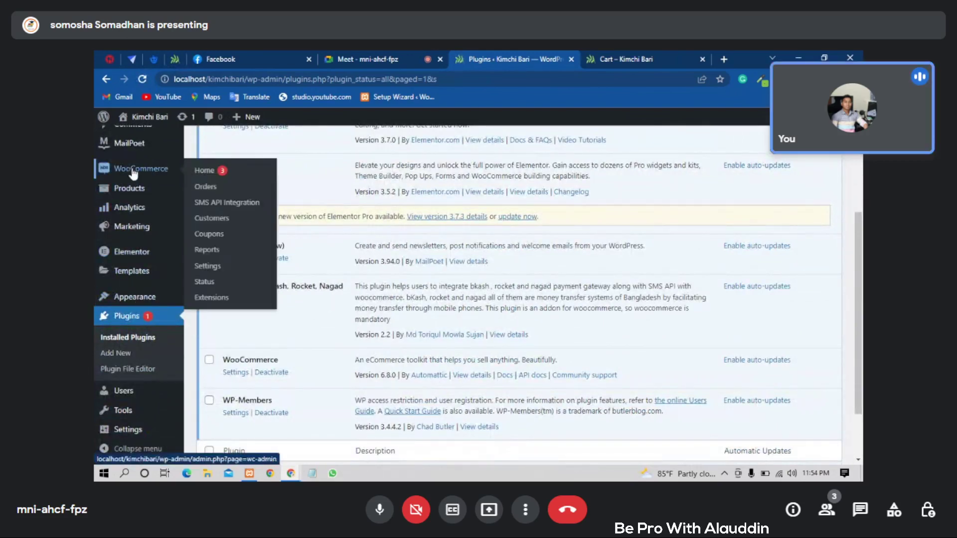
- Open WooCommerce Settings > Payments and scroll to the bKash, Rocket and Nagad methods
click(203, 268)
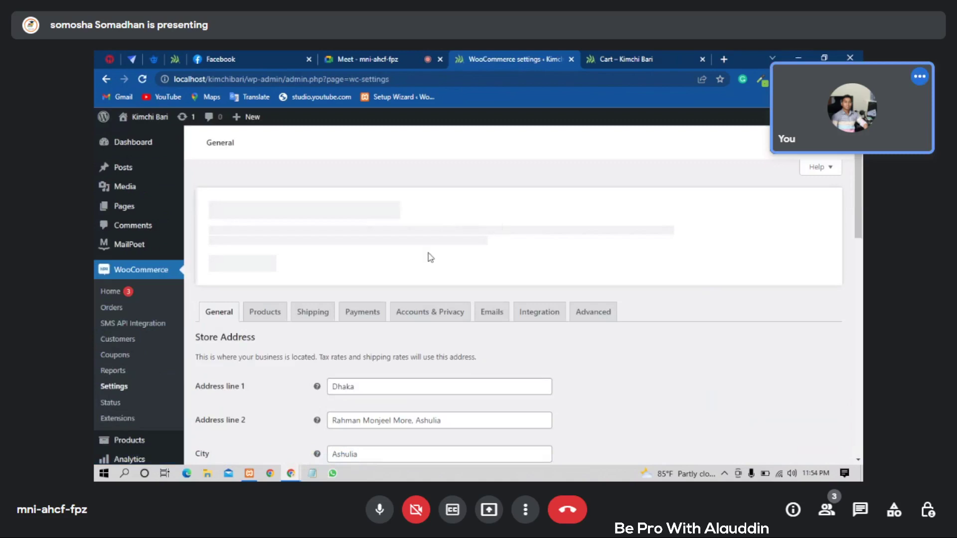
click(344, 313)
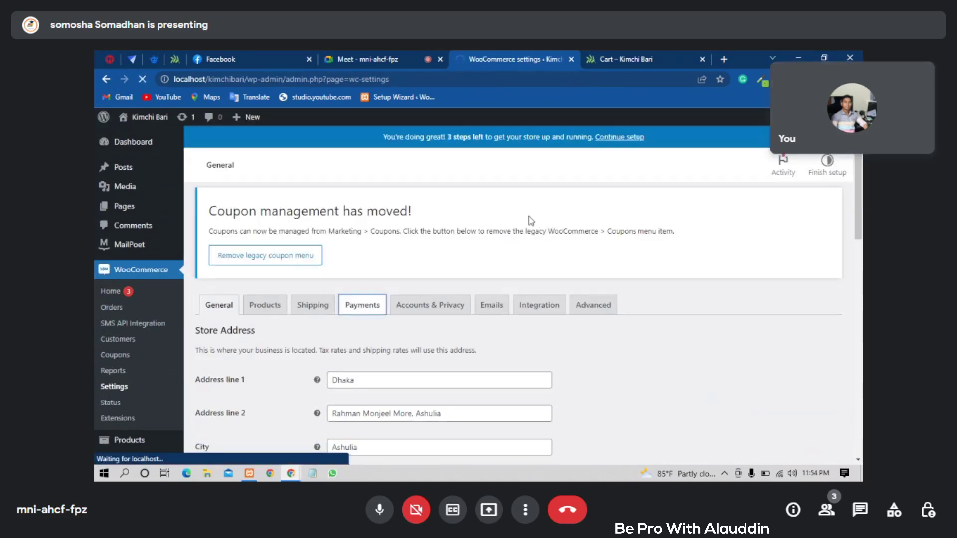
scroll(529, 219, down, 3)
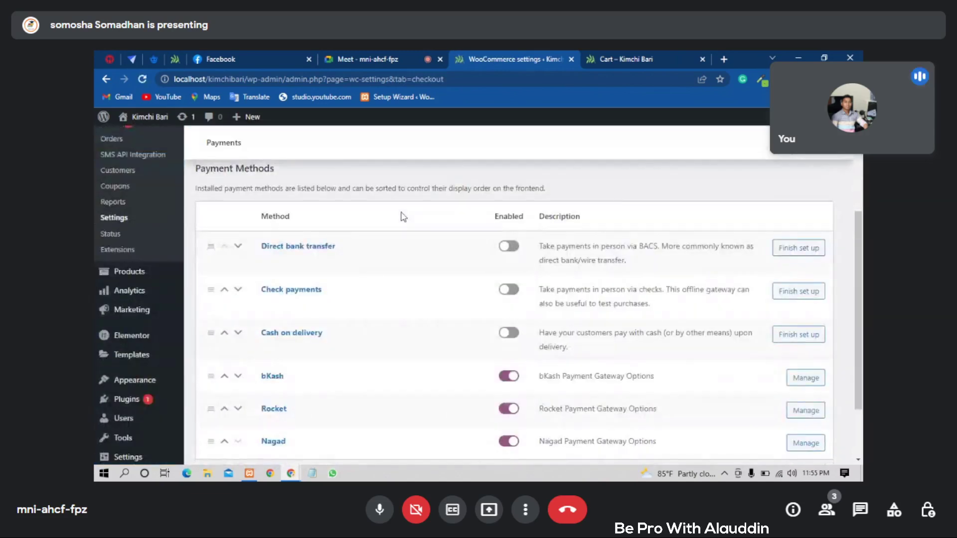
scroll(342, 231, down, 1)
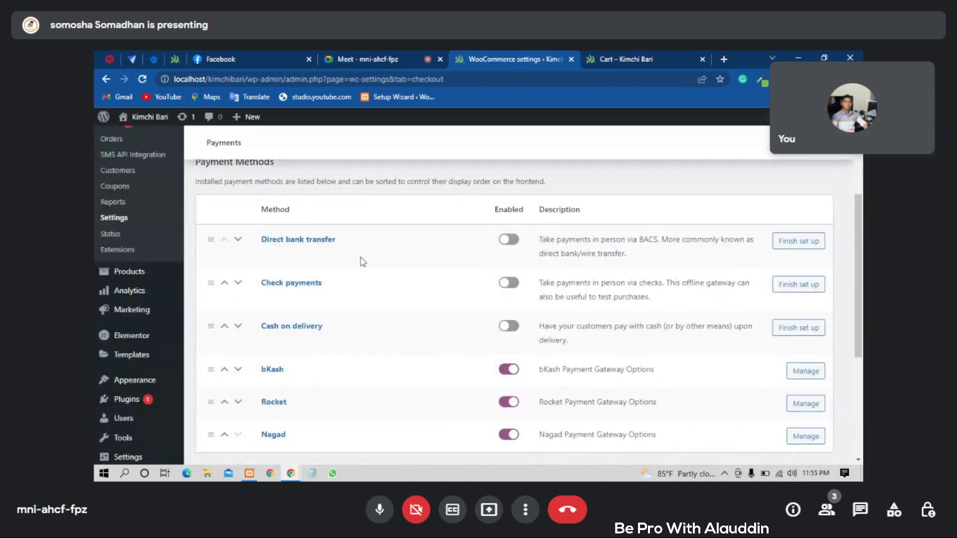
scroll(372, 259, down, 2)
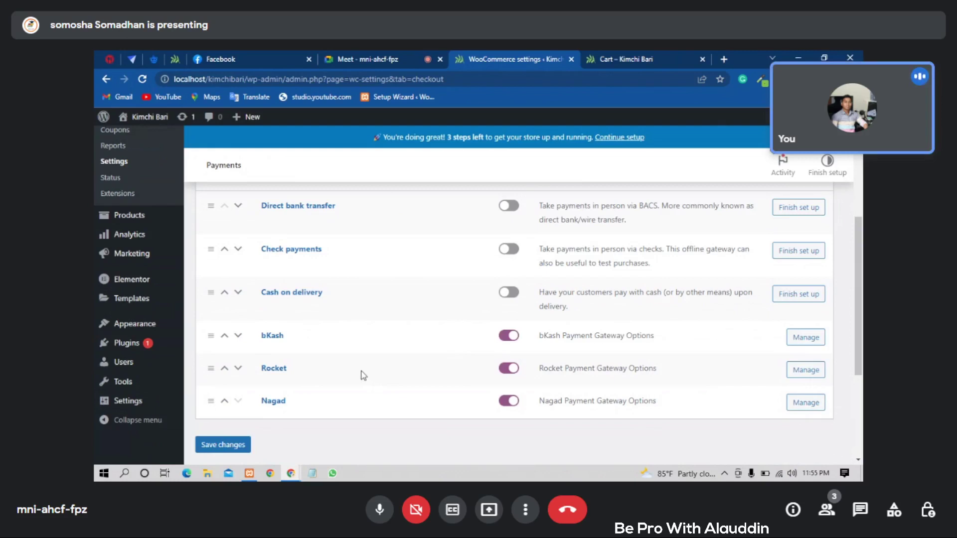
- Open the bKash payment gateway settings and look over its options
click(810, 339)
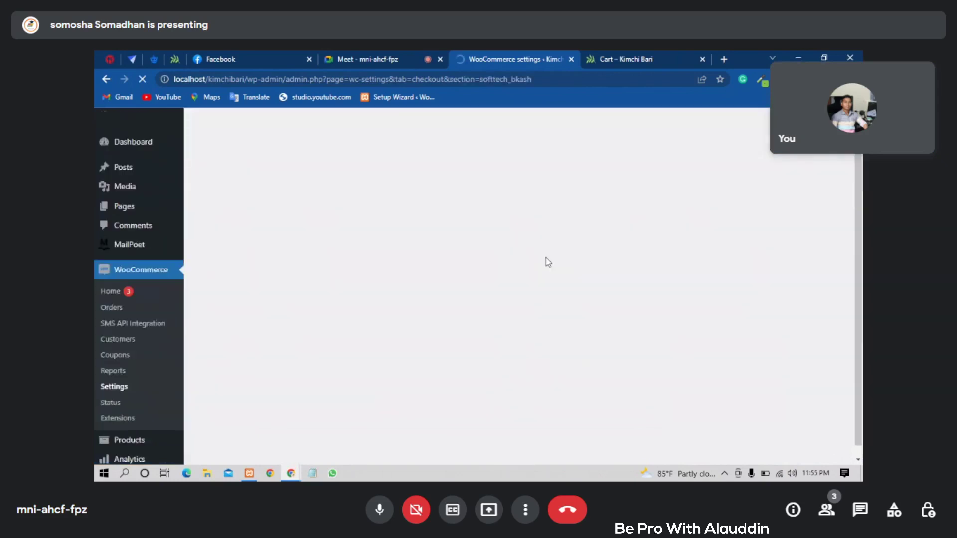
scroll(503, 249, down, 2)
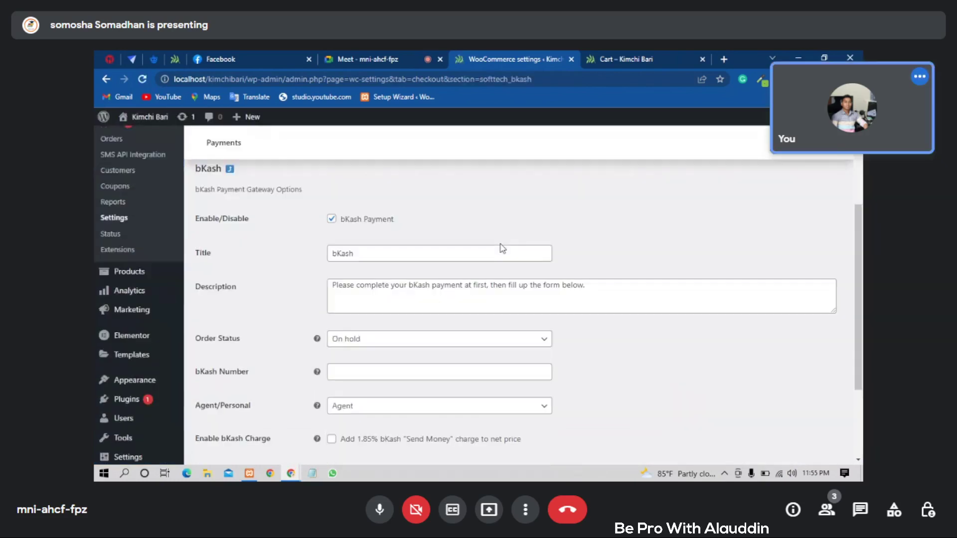
scroll(502, 248, down, 2)
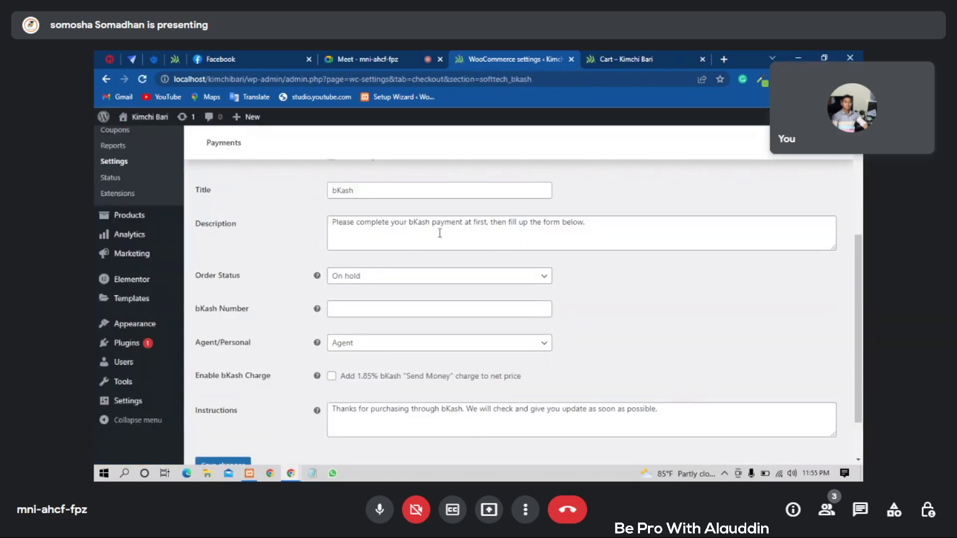
scroll(442, 232, up, 2)
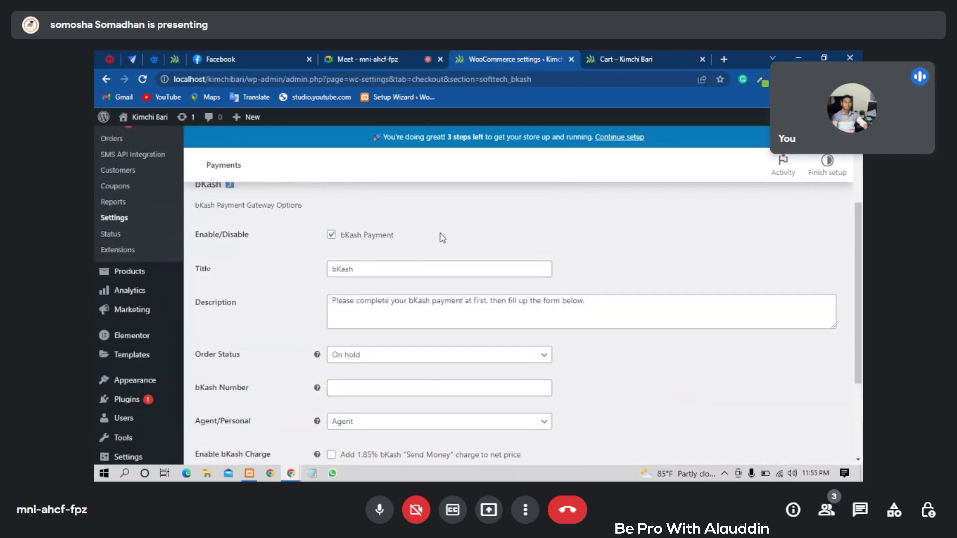
scroll(441, 233, down, 3)
scroll(441, 238, up, 3)
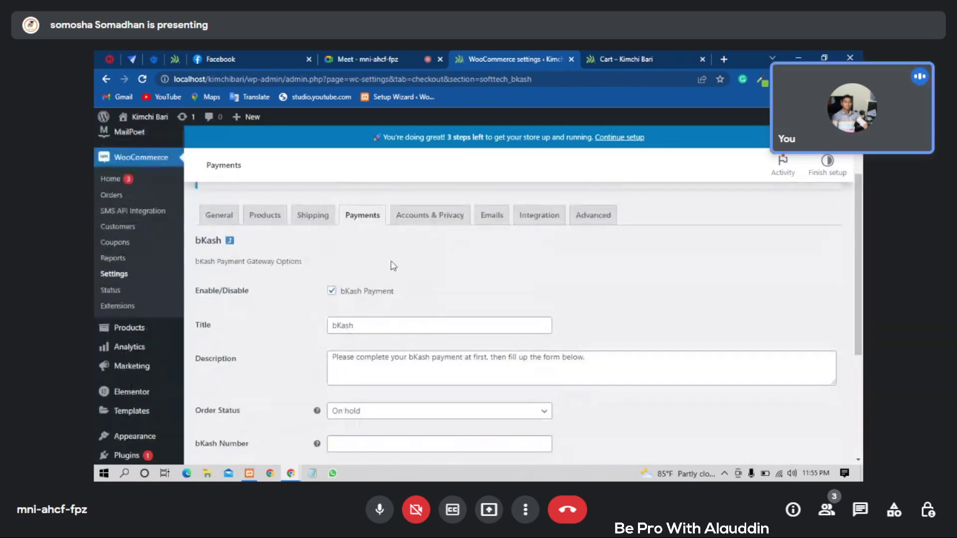
- Toggle the bKash Payment option and enable the 1.85% Send Money charge
click(330, 293)
scroll(452, 269, down, 3)
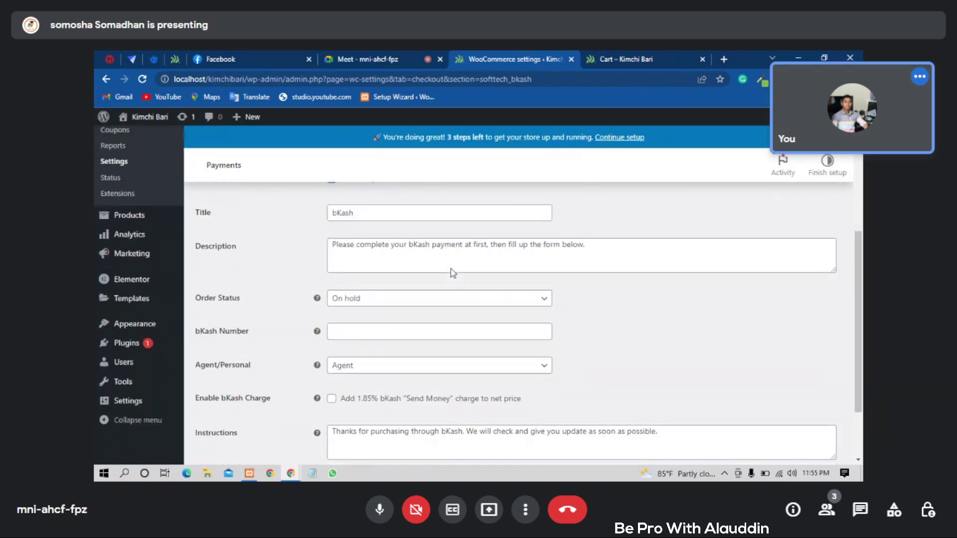
scroll(450, 279, down, 1)
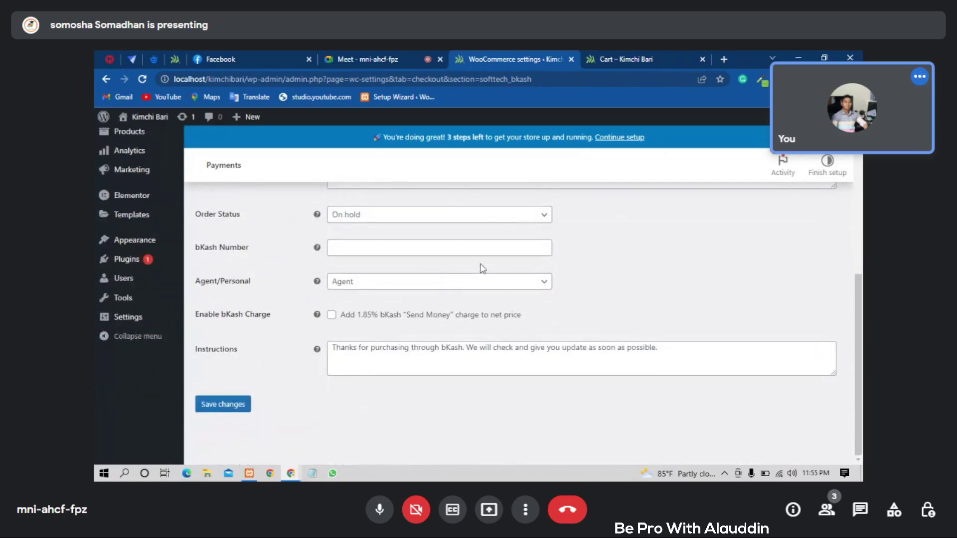
click(386, 251)
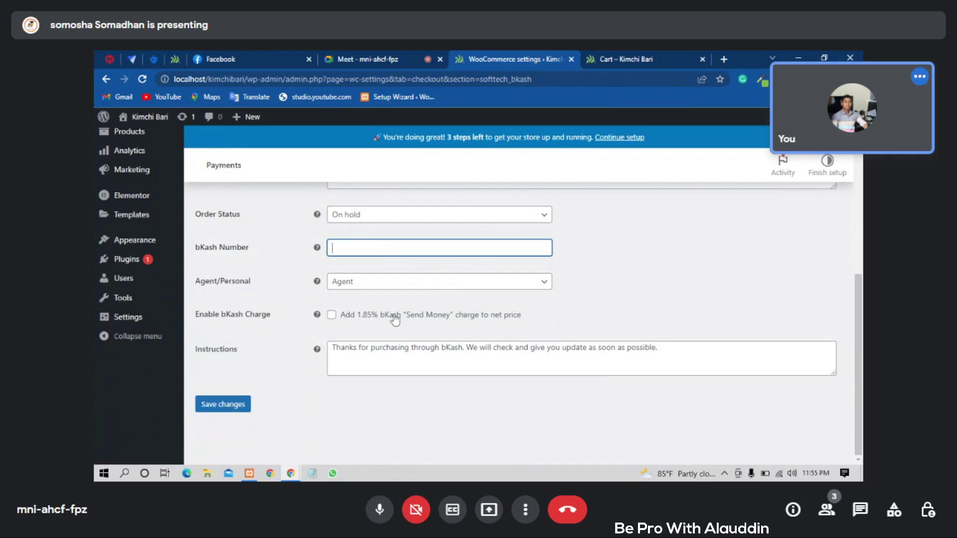
click(357, 319)
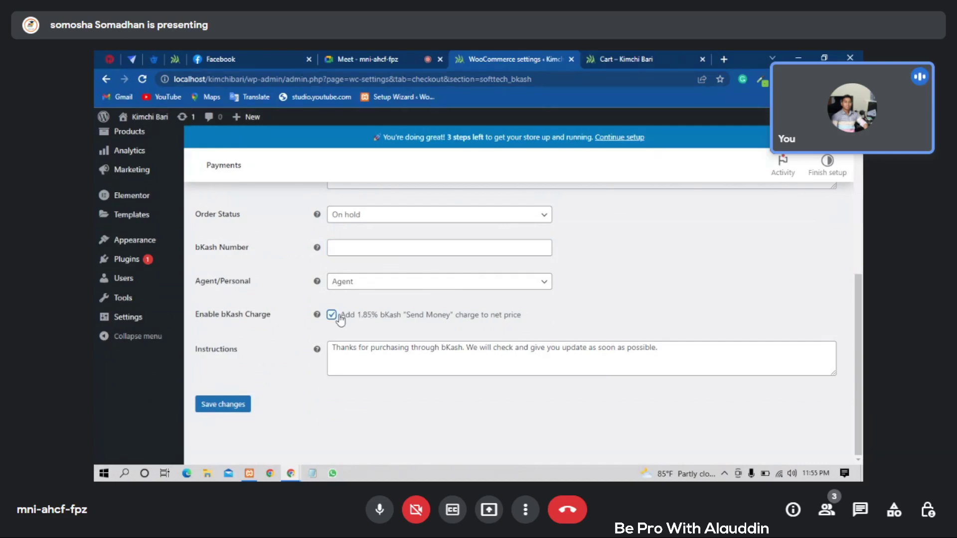
- Put the cursor in the bKash Number field and review the remaining gateway options
click(352, 248)
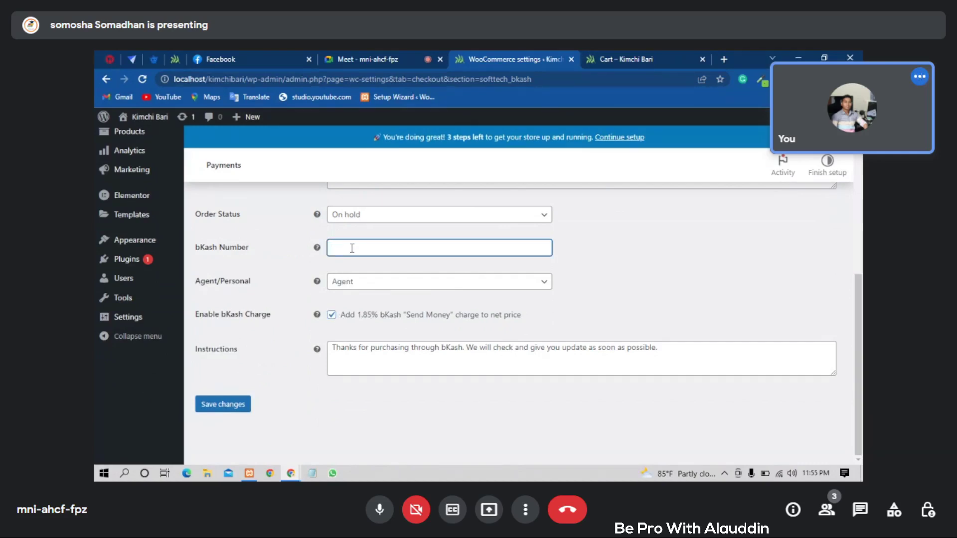
scroll(391, 267, up, 3)
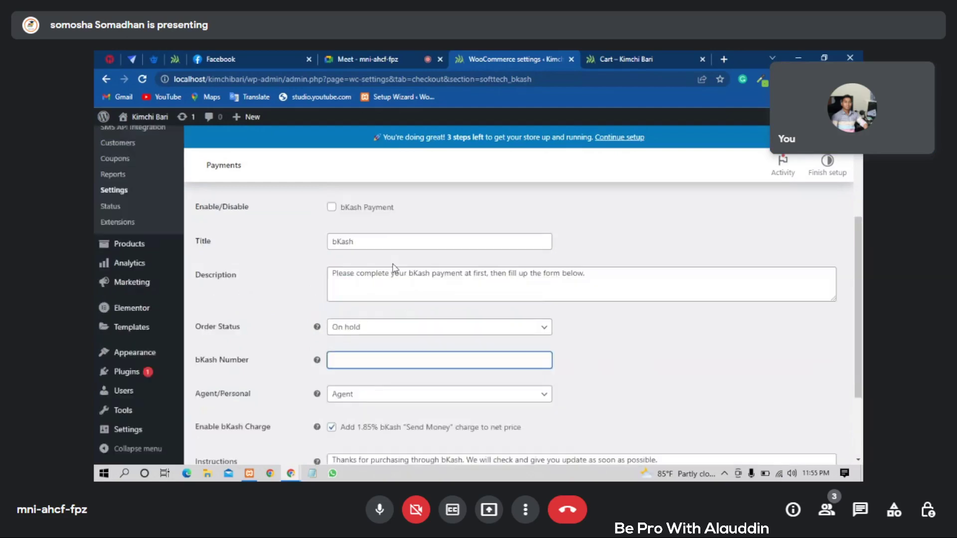
scroll(391, 267, up, 2)
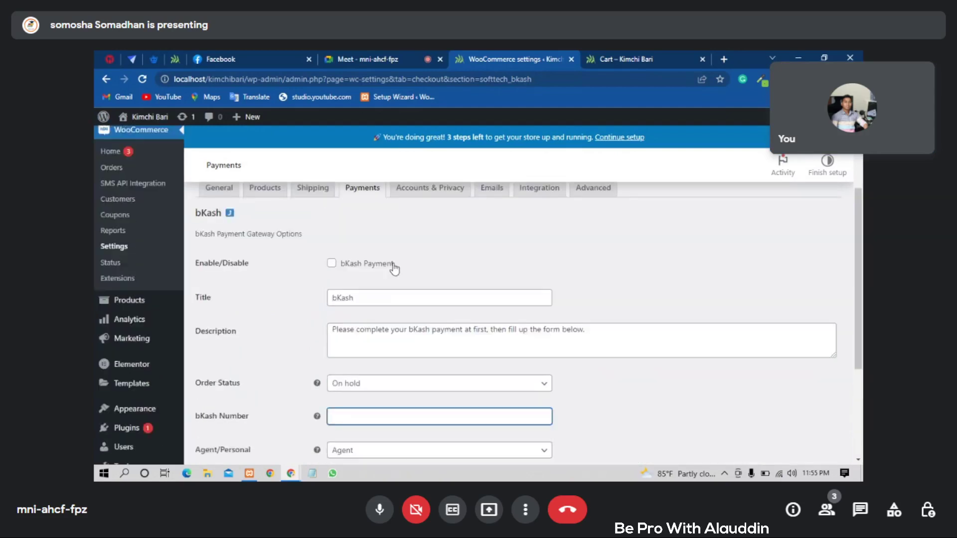
scroll(423, 261, down, 3)
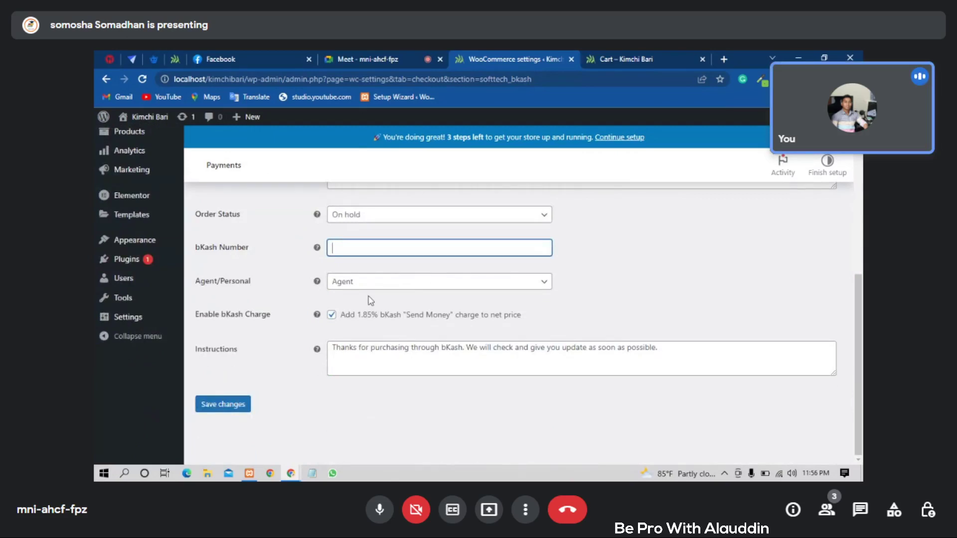
scroll(388, 298, up, 1)
scroll(387, 298, down, 1)
scroll(385, 298, up, 1)
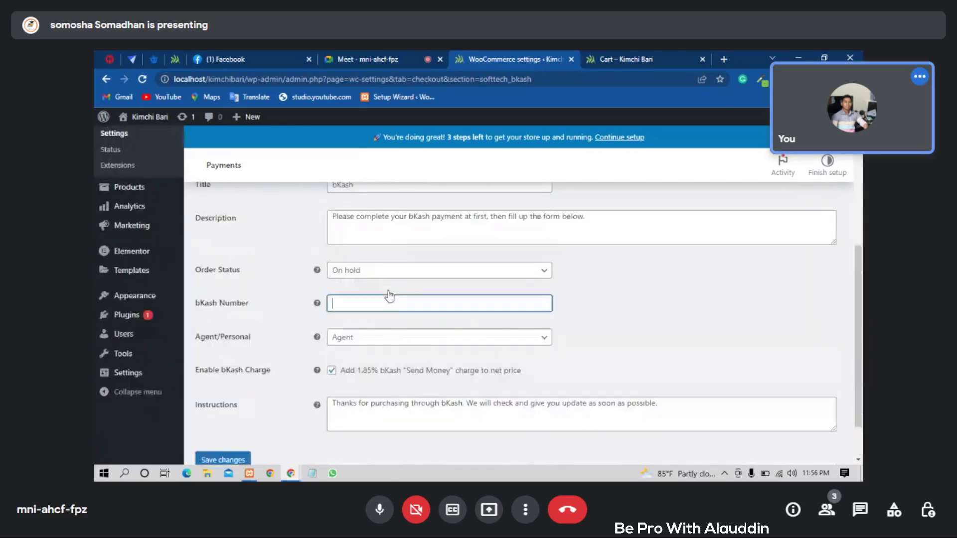
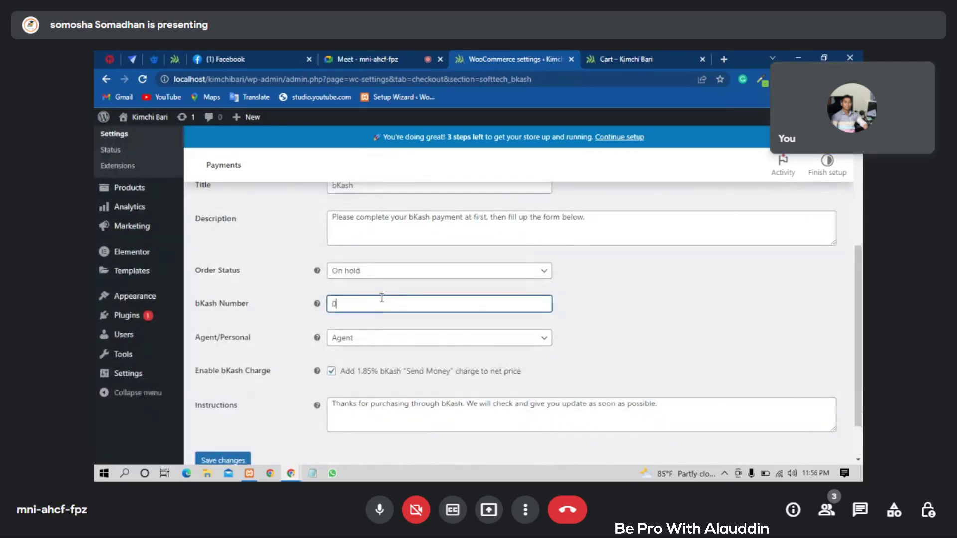
- Enter the merchant's bKash mobile number, fix a typo, and save the gateway settings
scroll(422, 337, up, 2)
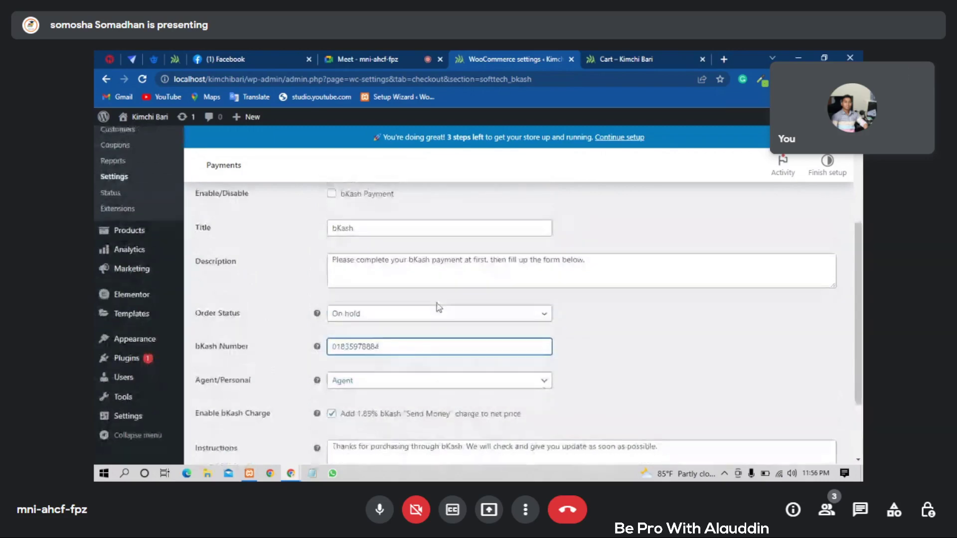
scroll(437, 303, down, 2)
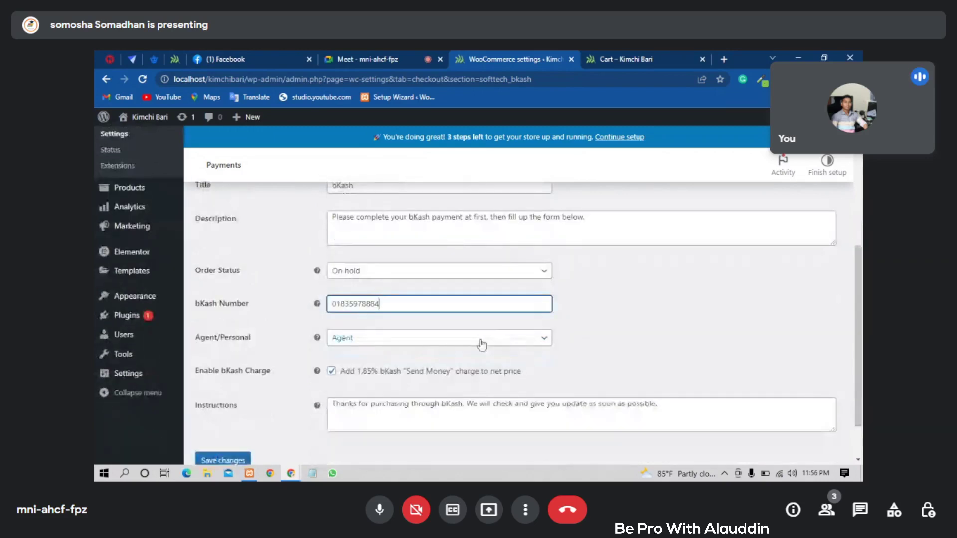
scroll(481, 342, down, 1)
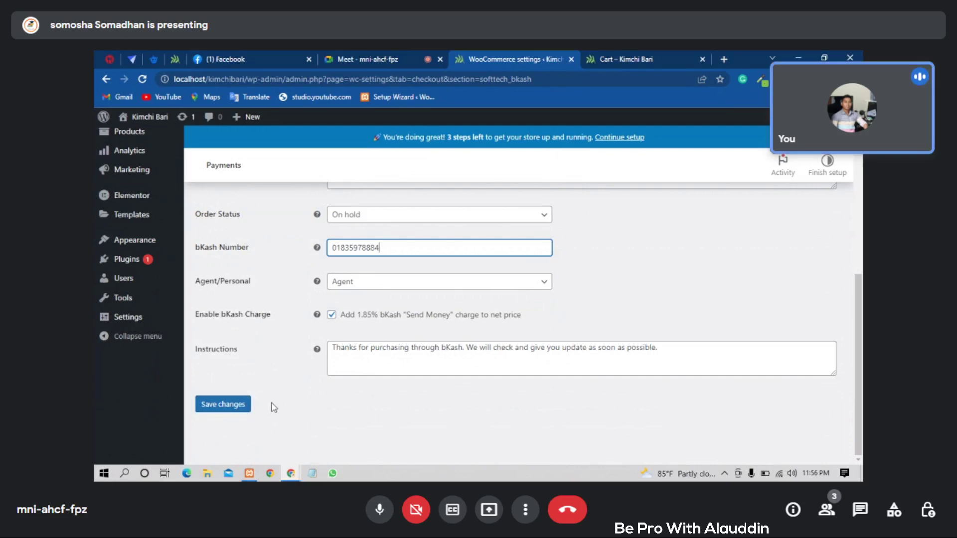
scroll(272, 406, up, 1)
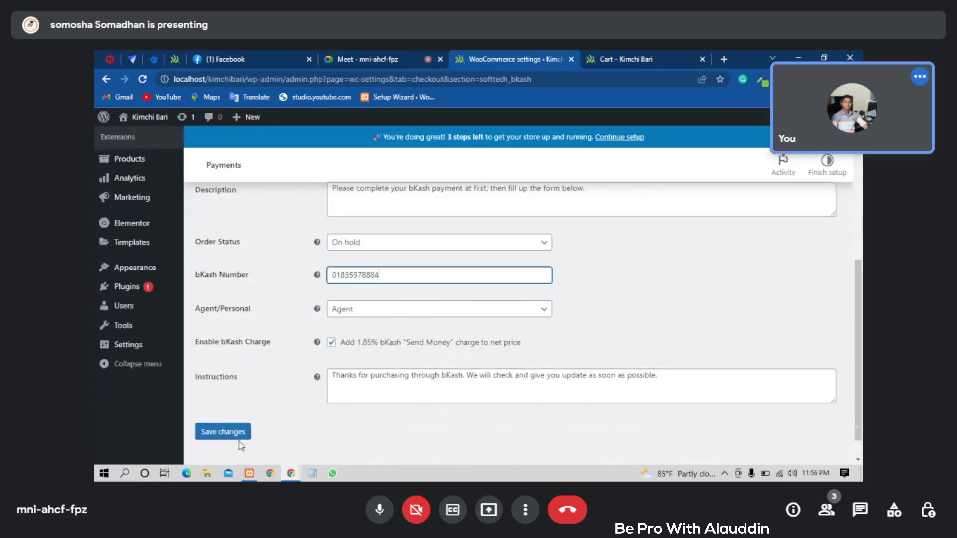
scroll(271, 406, down, 1)
click(224, 404)
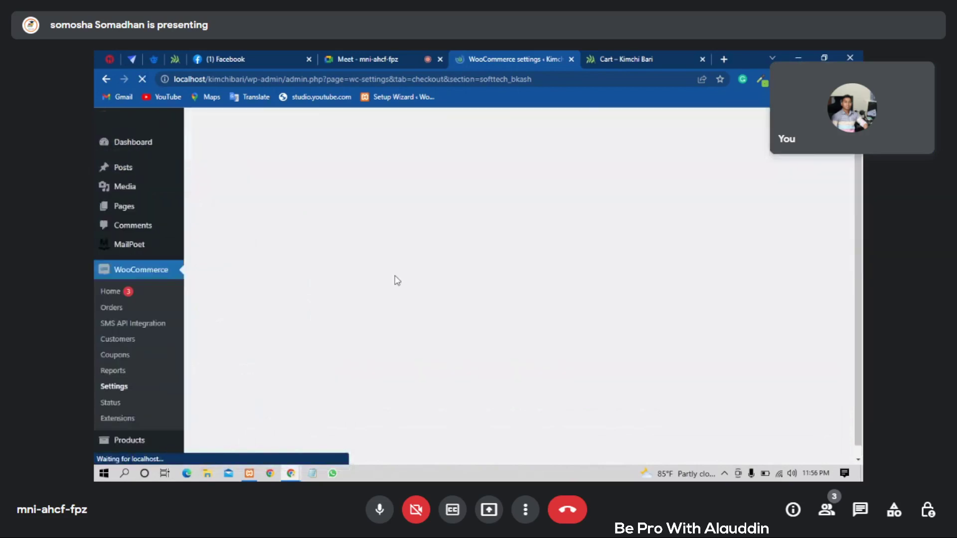
- Review the Payments methods list, then switch to the Cart tab and open All Products
scroll(351, 204, down, 2)
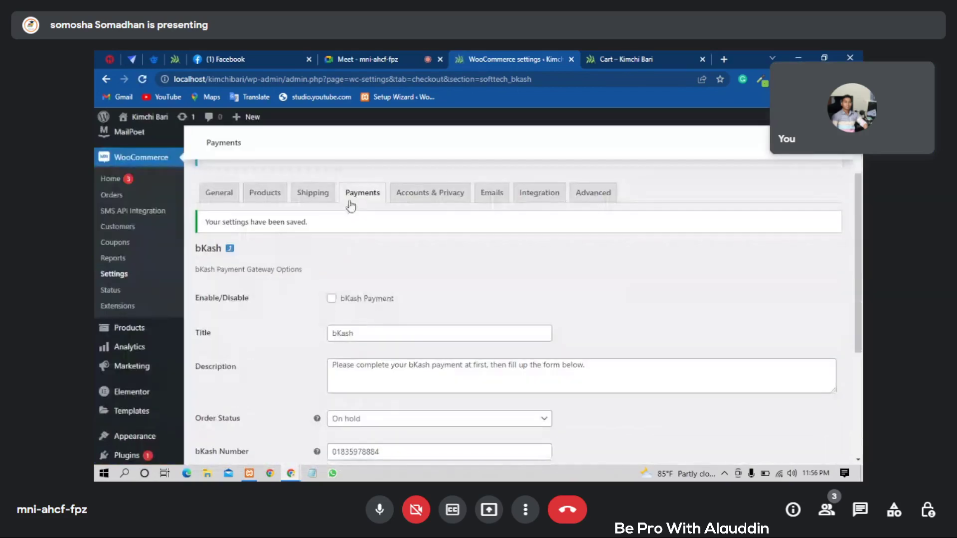
click(351, 202)
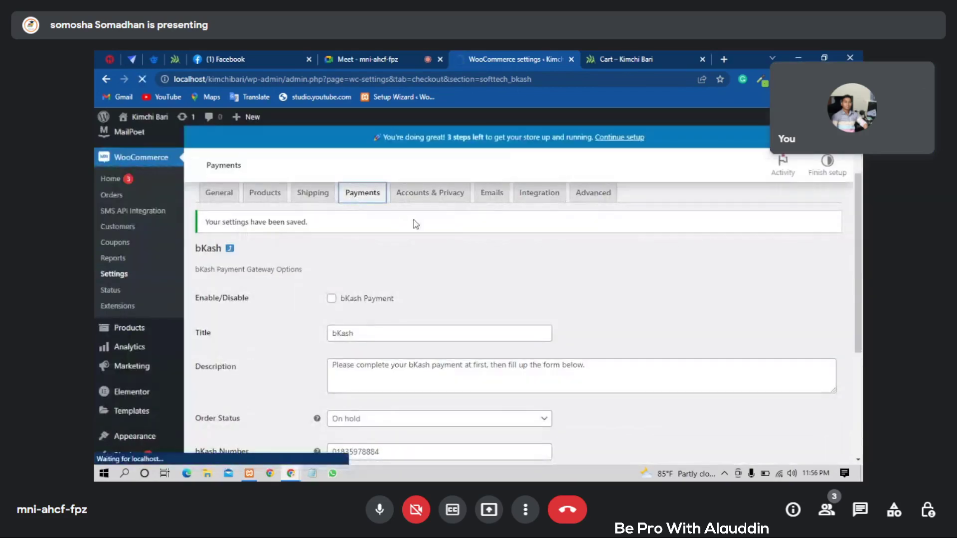
scroll(424, 222, down, 3)
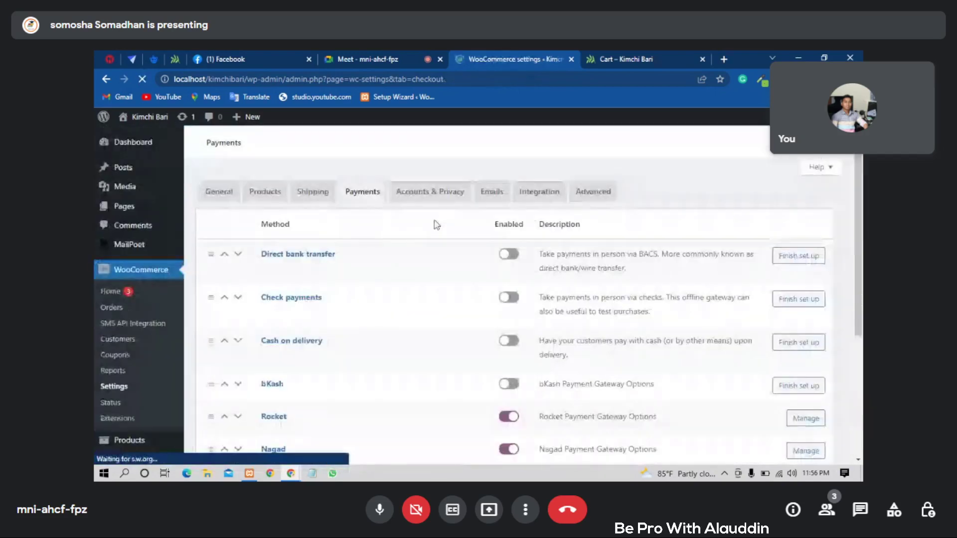
scroll(436, 224, down, 3)
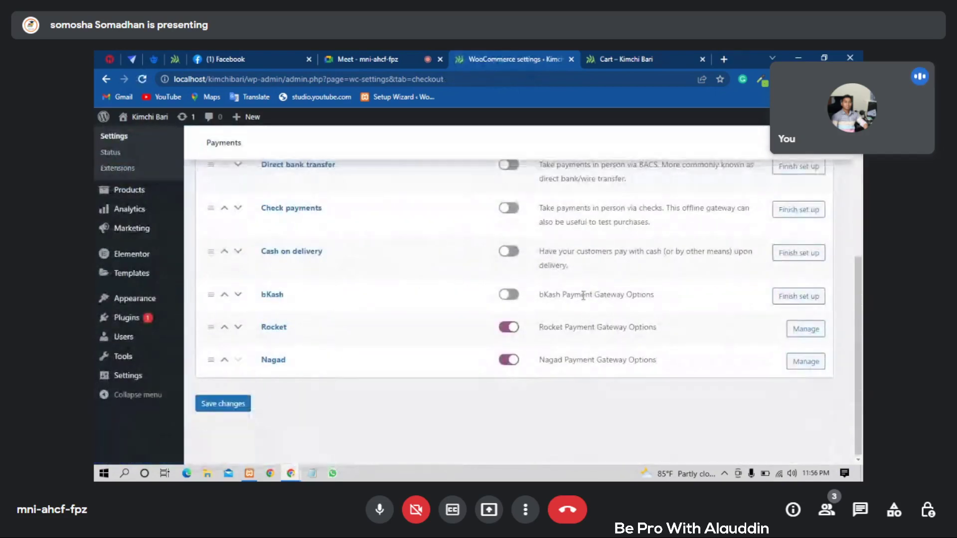
scroll(663, 303, up, 1)
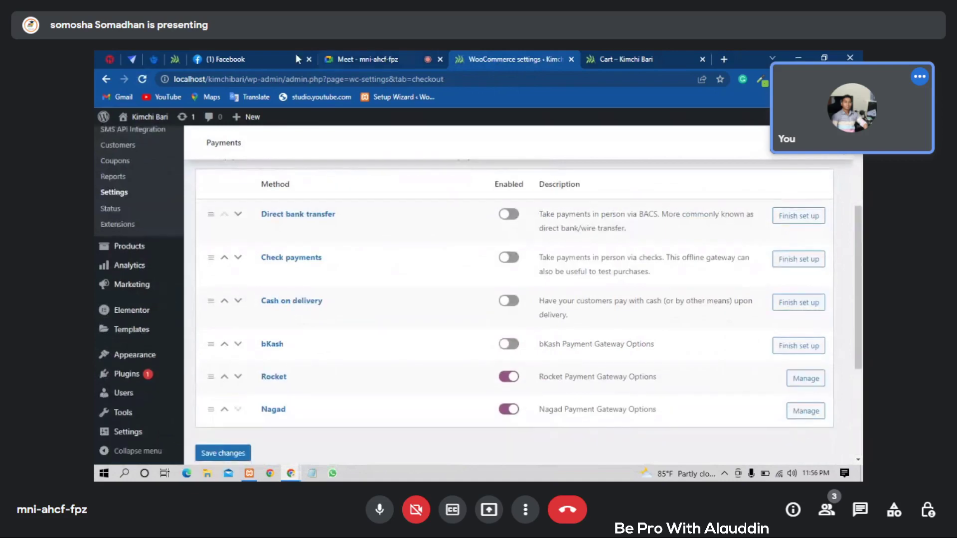
key(ctrl+Tab)
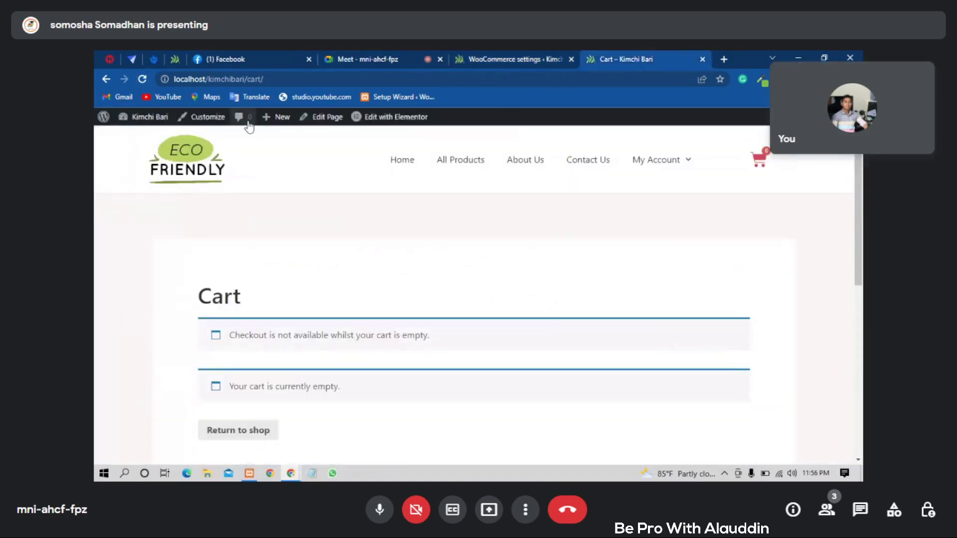
click(449, 159)
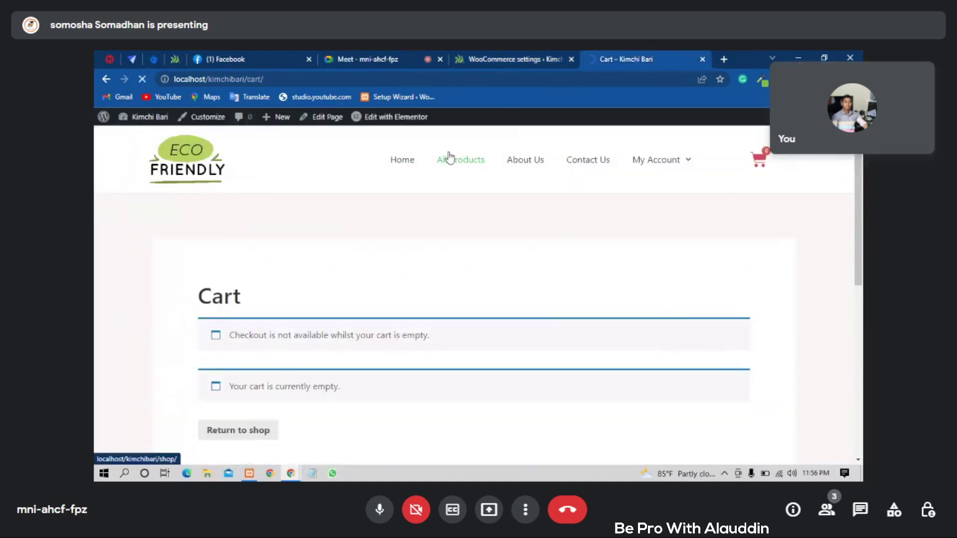
- Add one Green Honey (450.00৳) to the cart and view its Cart totals
scroll(359, 252, down, 3)
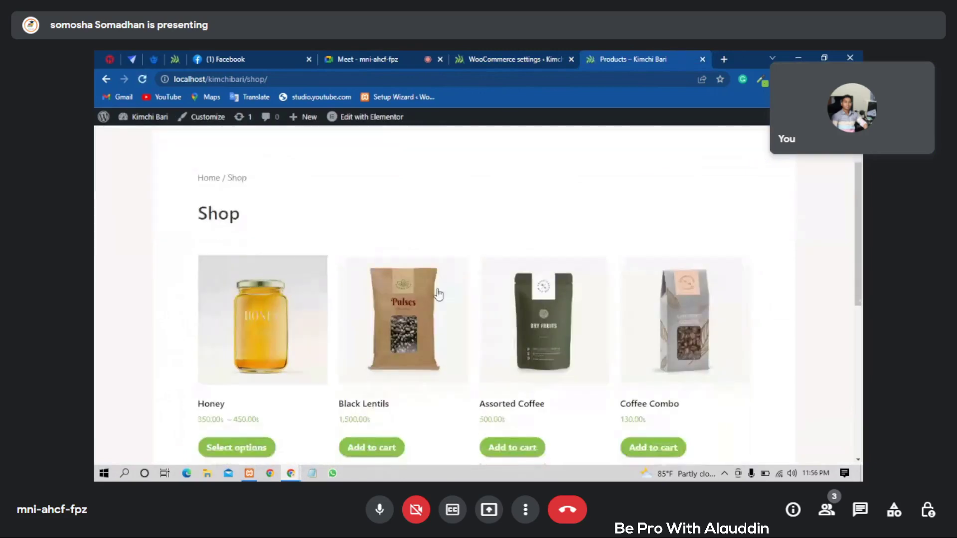
scroll(439, 294, down, 1)
click(267, 285)
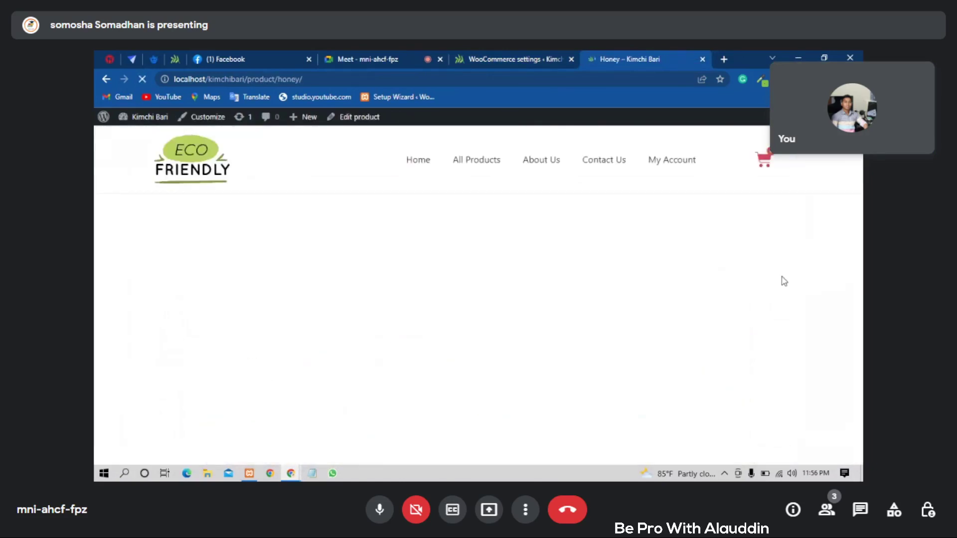
click(624, 244)
click(573, 282)
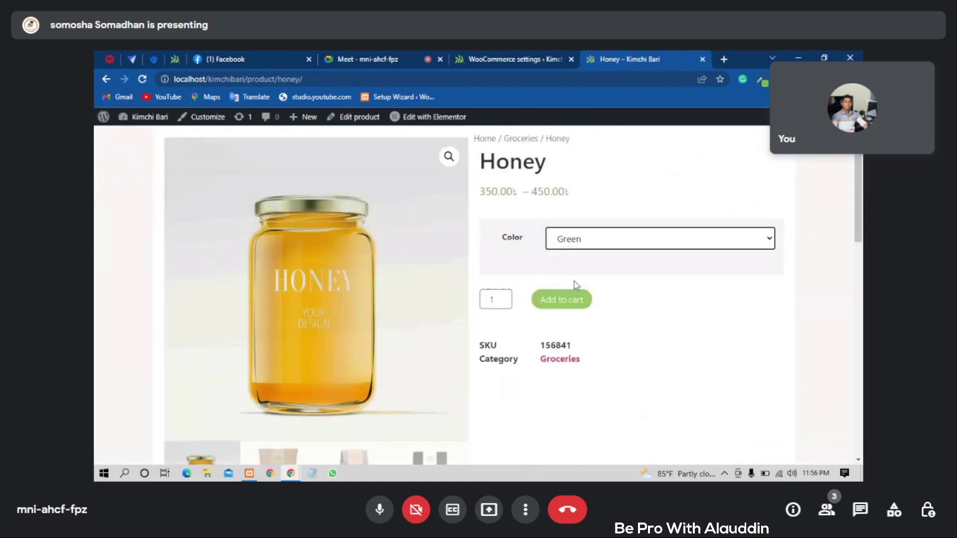
click(566, 312)
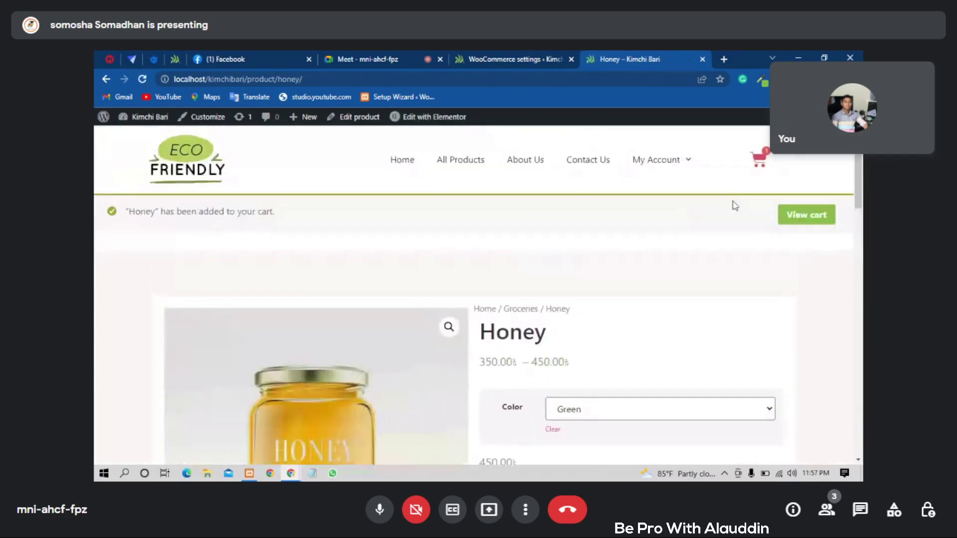
click(795, 226)
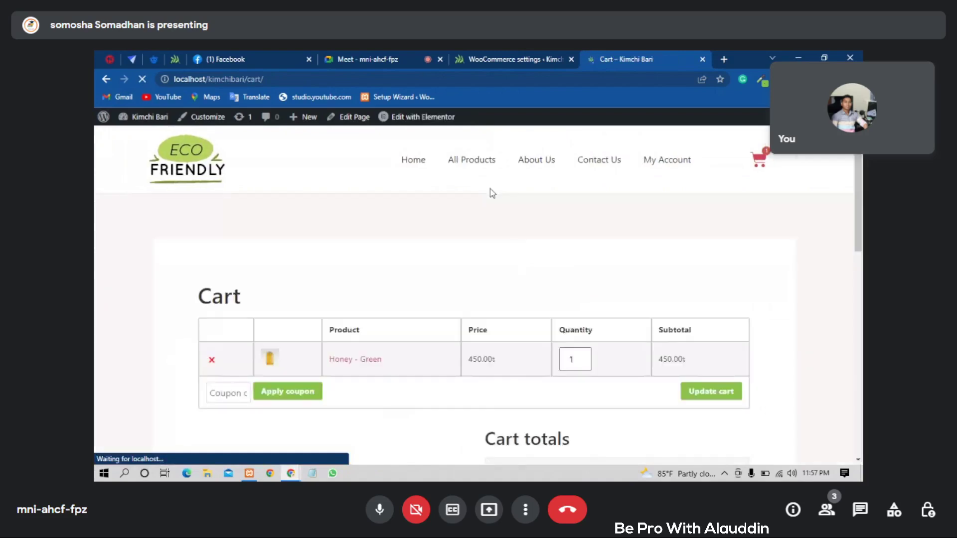
scroll(490, 190, down, 3)
scroll(314, 271, down, 1)
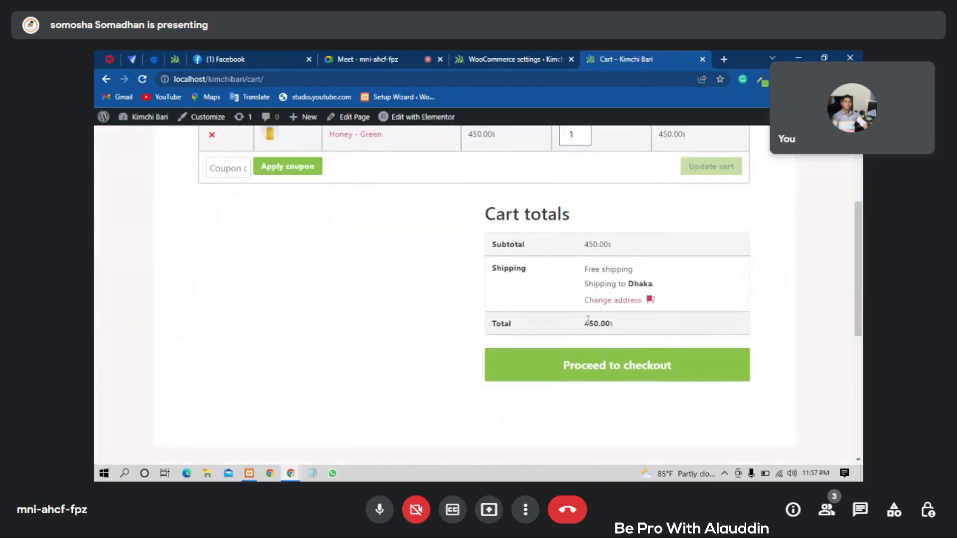
- Proceed from the cart to checkout and enter the customer's first and last name
click(631, 365)
scroll(540, 290, down, 2)
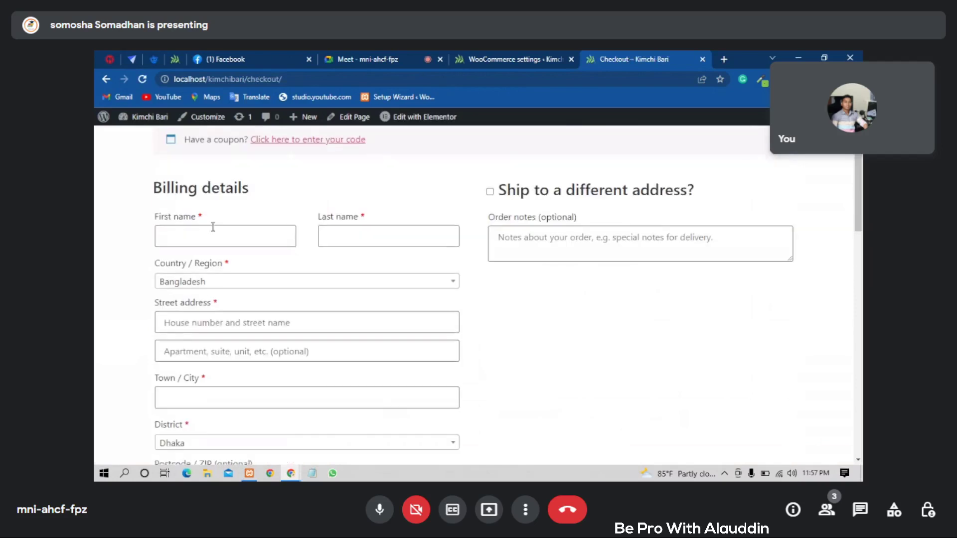
click(214, 230)
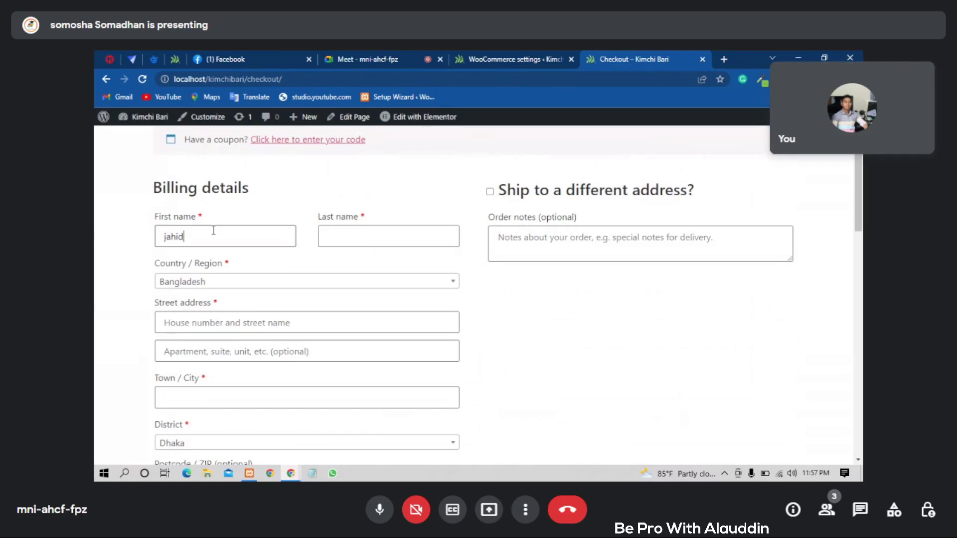
click(343, 235)
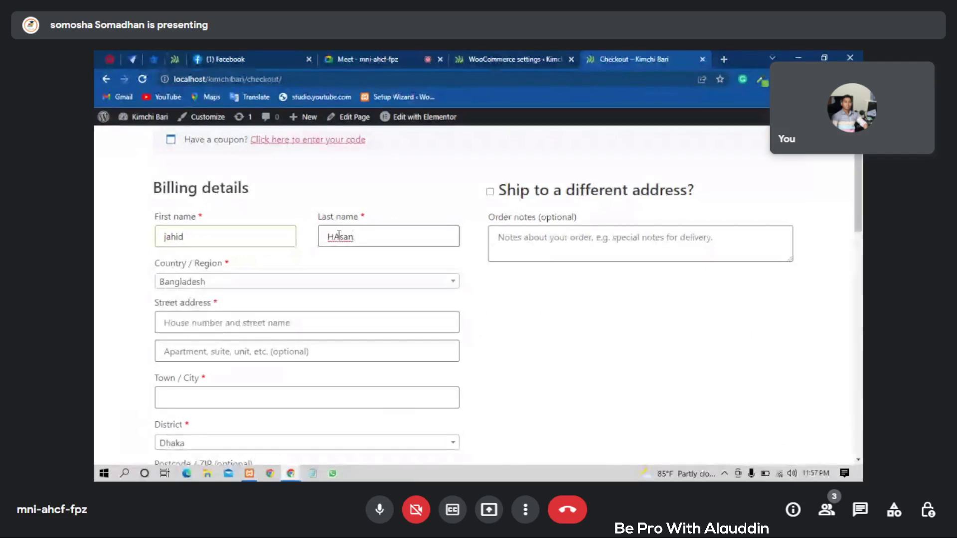
- Fill in the street address and town / city, and choose Cumilla as the district
scroll(279, 249, down, 1)
click(228, 264)
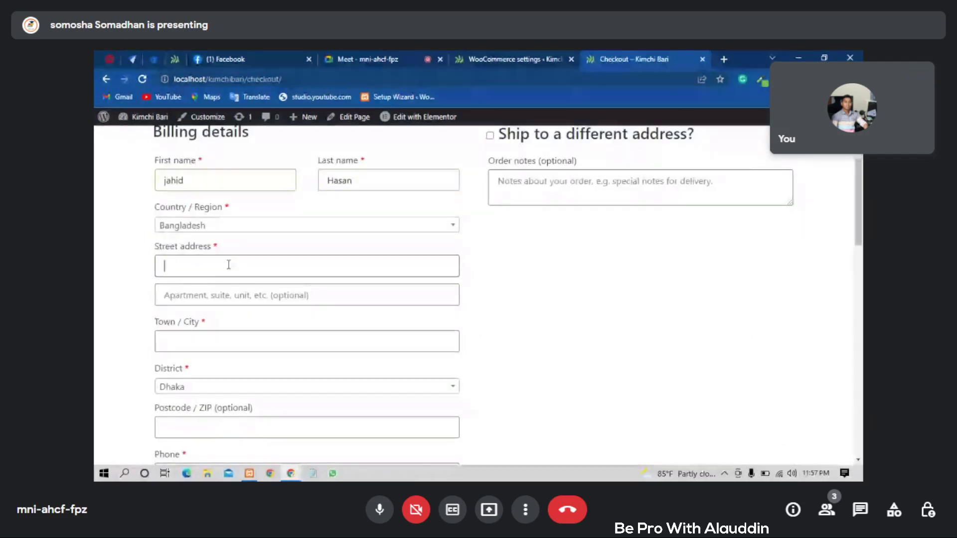
text(cumilla)
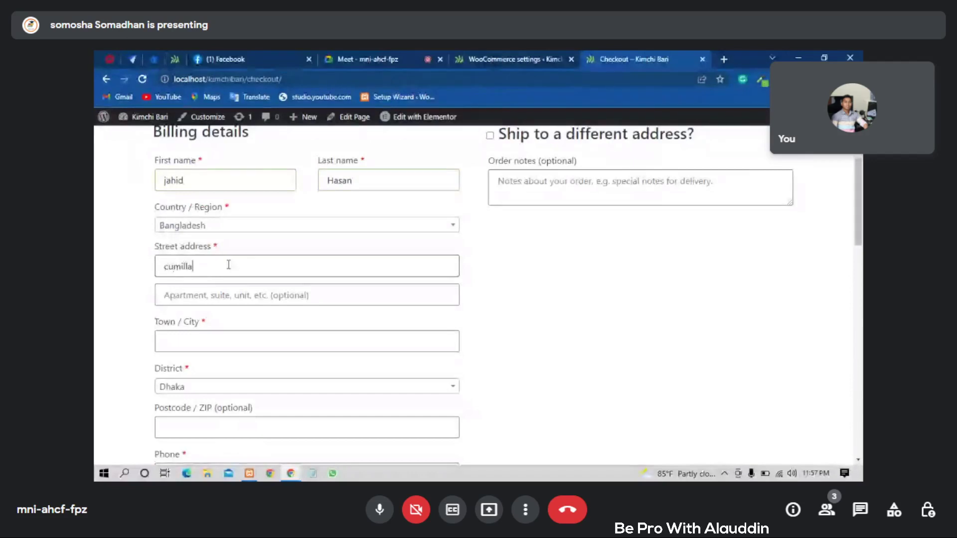
click(222, 341)
text(c)
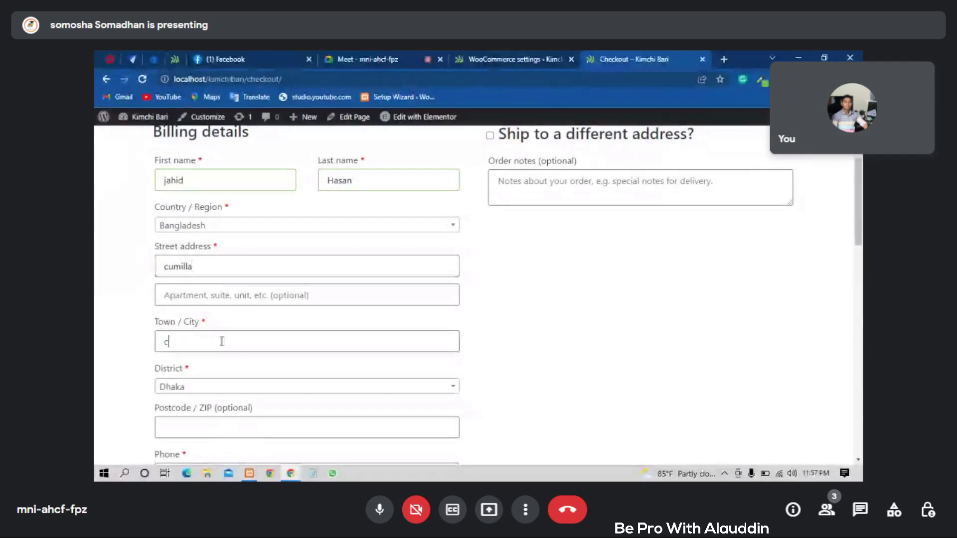
text(umilla)
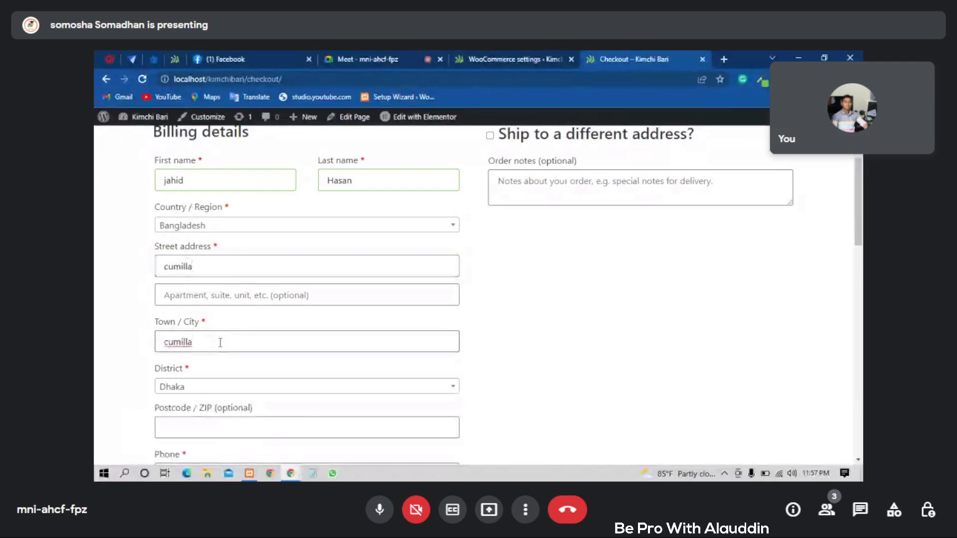
scroll(220, 342, down, 2)
click(209, 275)
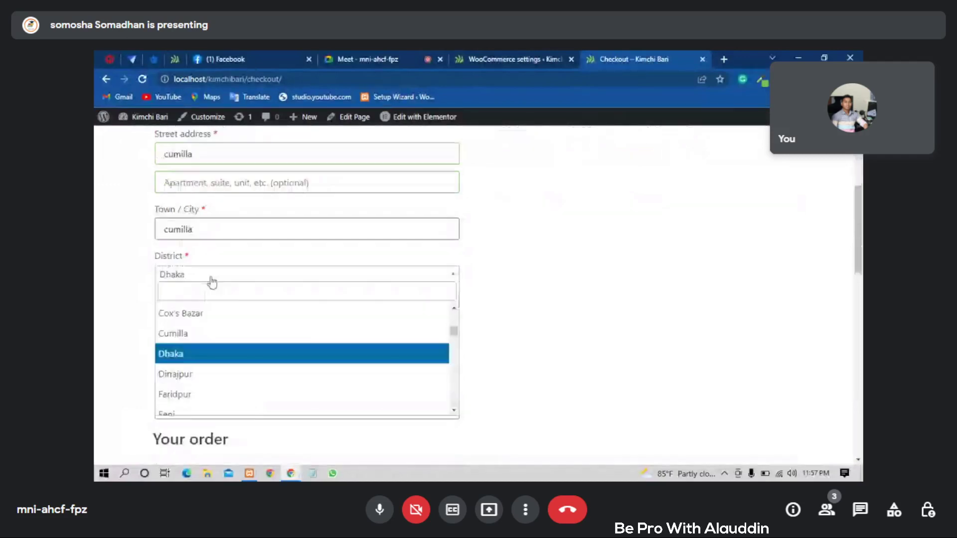
click(183, 341)
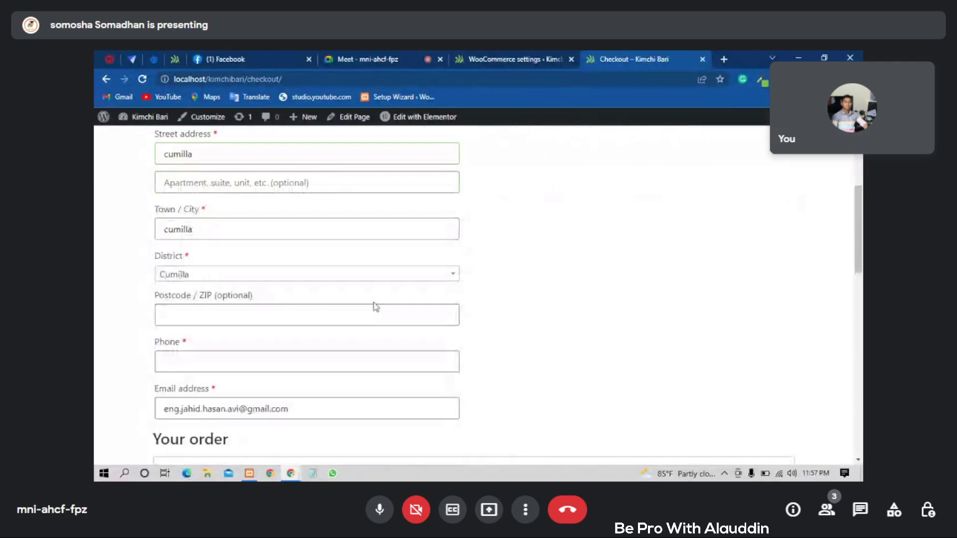
- Enter the customer's postcode and phone number in the billing form
scroll(376, 307, down, 1)
click(204, 253)
text(3540)
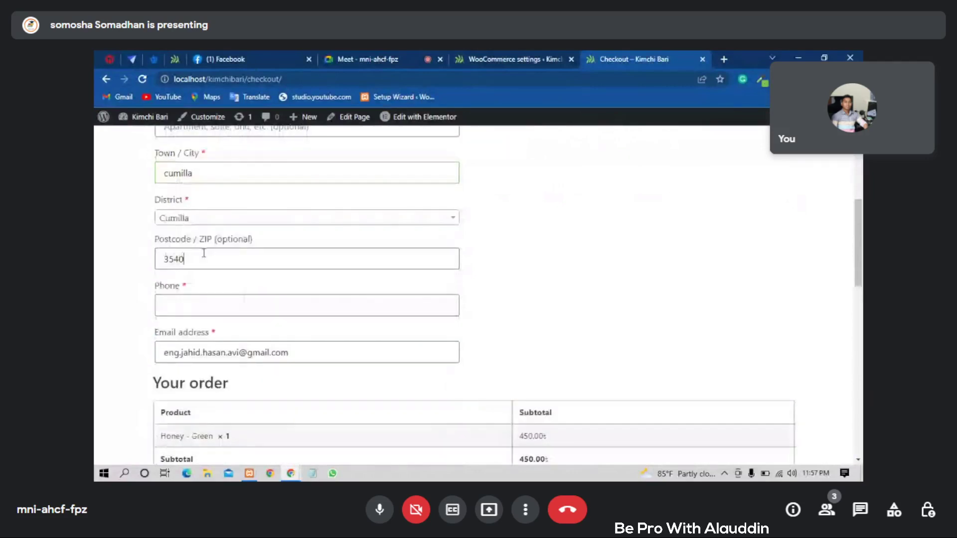
click(214, 301)
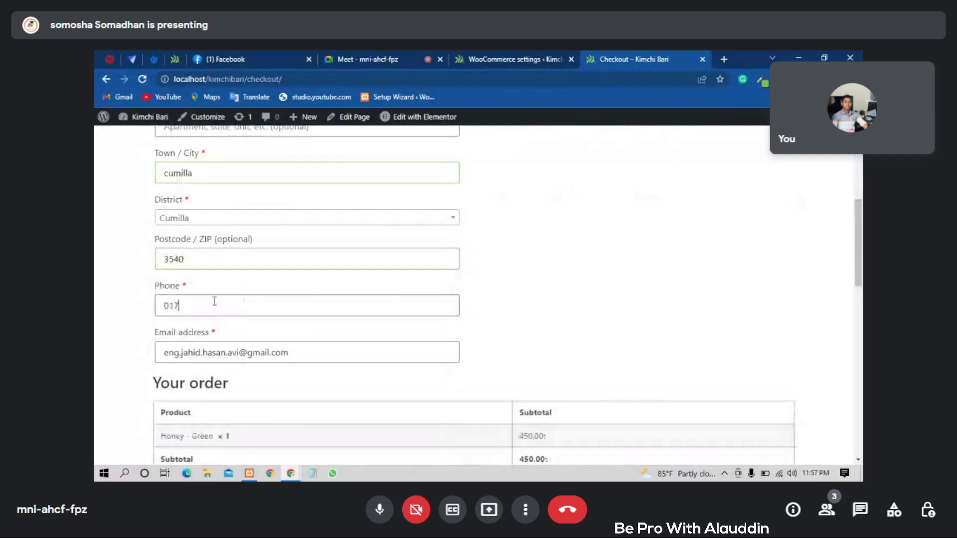
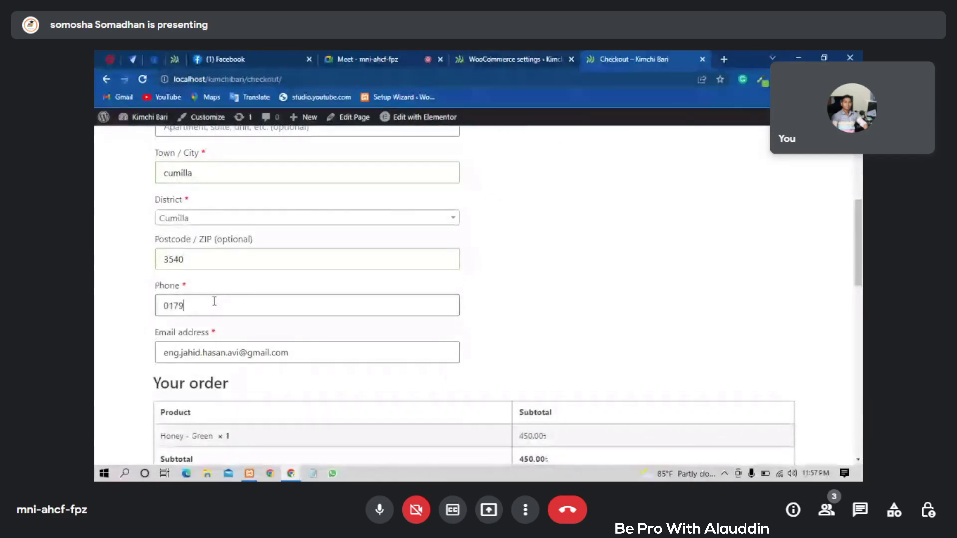
scroll(349, 294, down, 1)
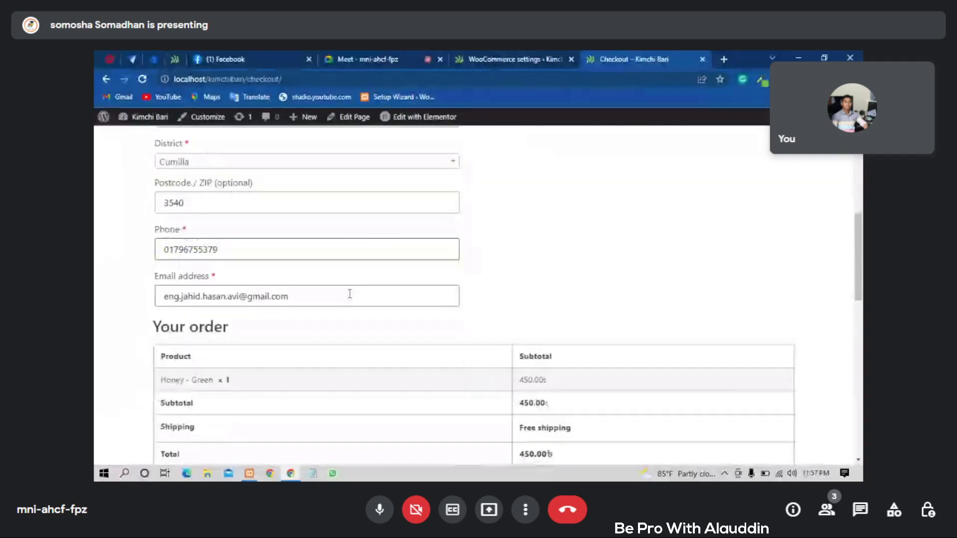
scroll(349, 294, down, 3)
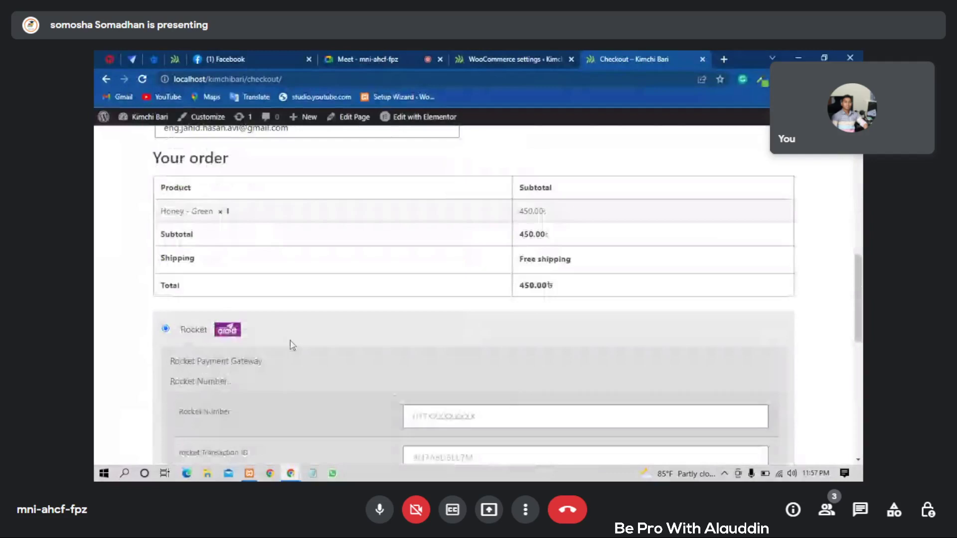
scroll(293, 345, down, 5)
scroll(266, 313, up, 1)
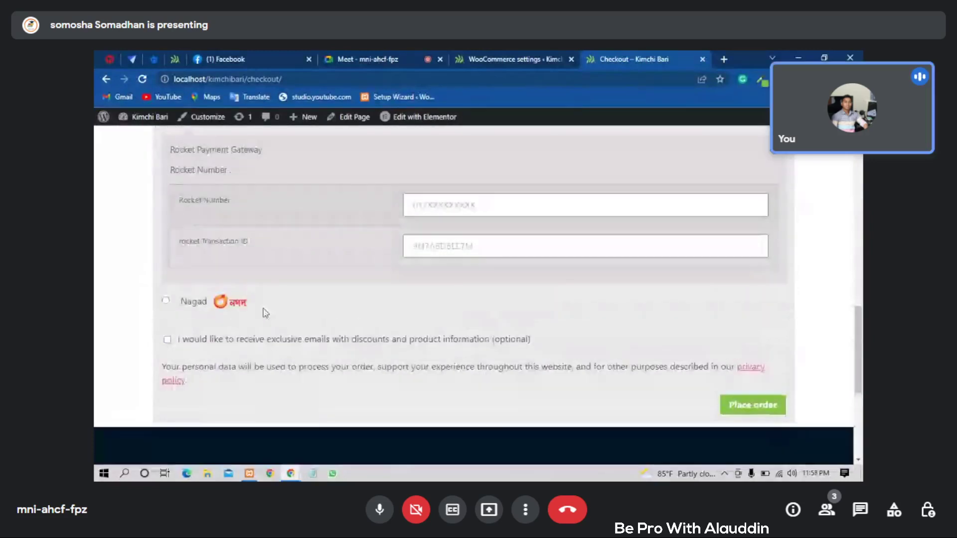
scroll(266, 313, up, 2)
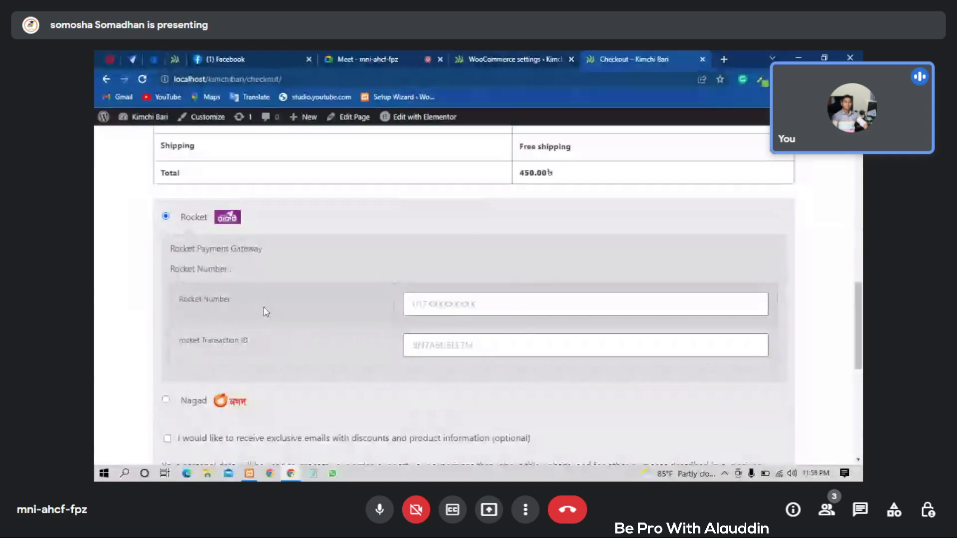
scroll(264, 308, down, 1)
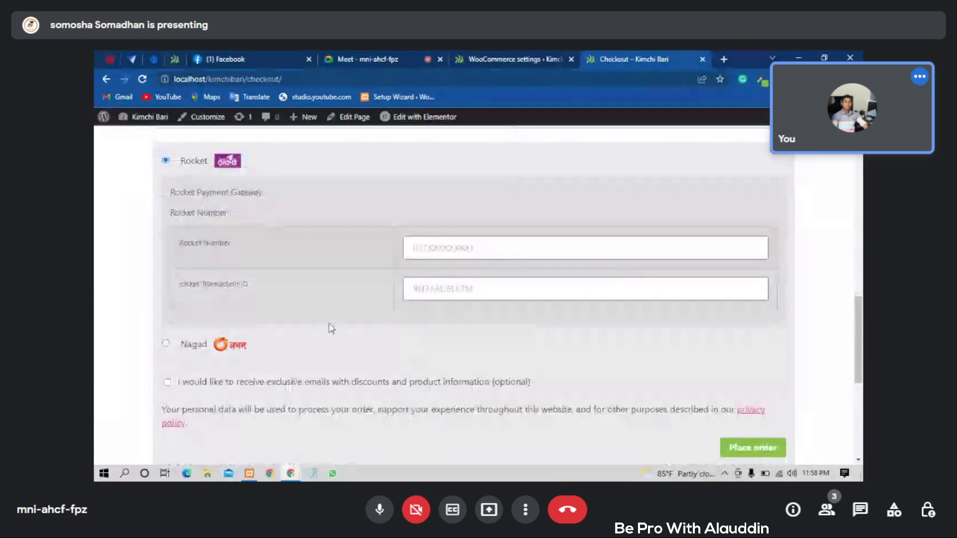
- Open the bKash gateway setup page in WooCommerce settings and tick Enable bKash Payment
key(ctrl+shift+Tab)
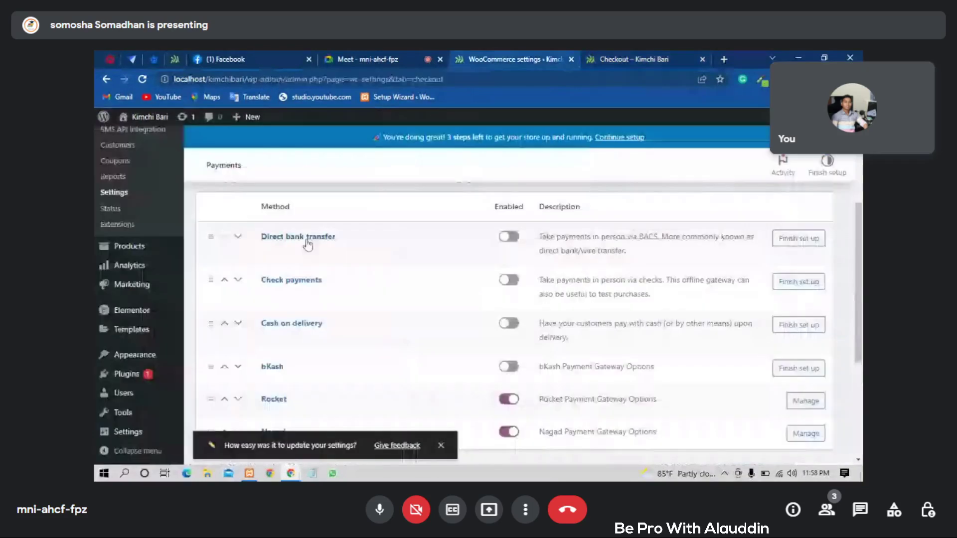
scroll(648, 299, down, 1)
click(792, 314)
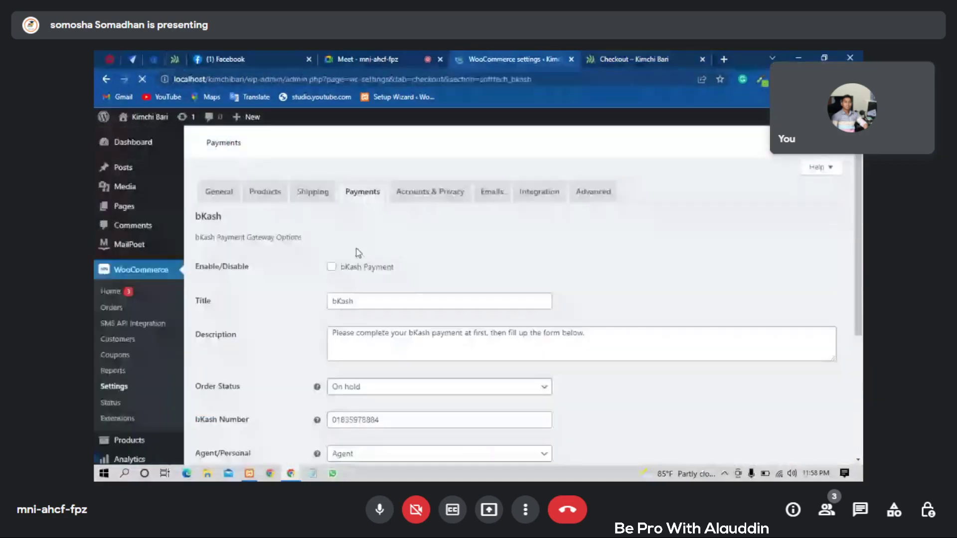
click(343, 394)
scroll(497, 354, down, 3)
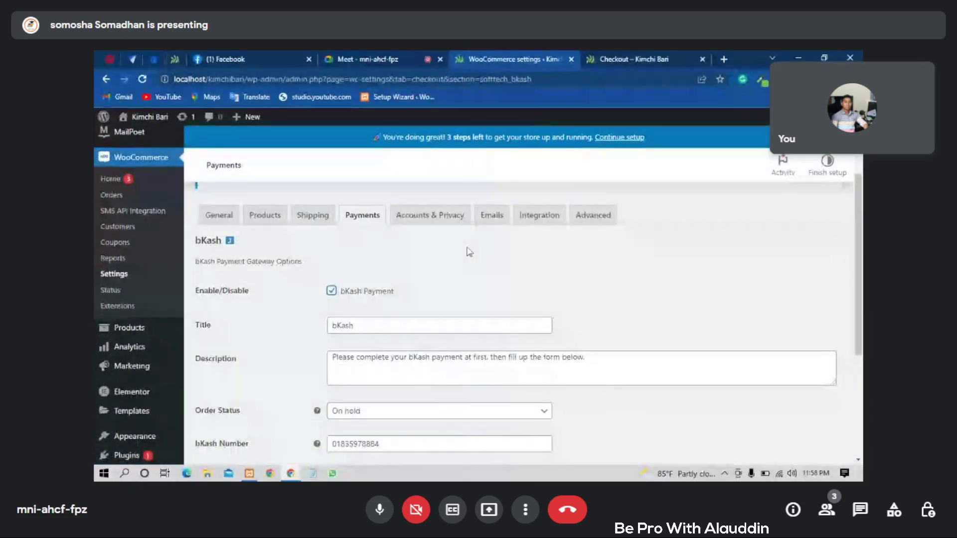
scroll(469, 252, down, 1)
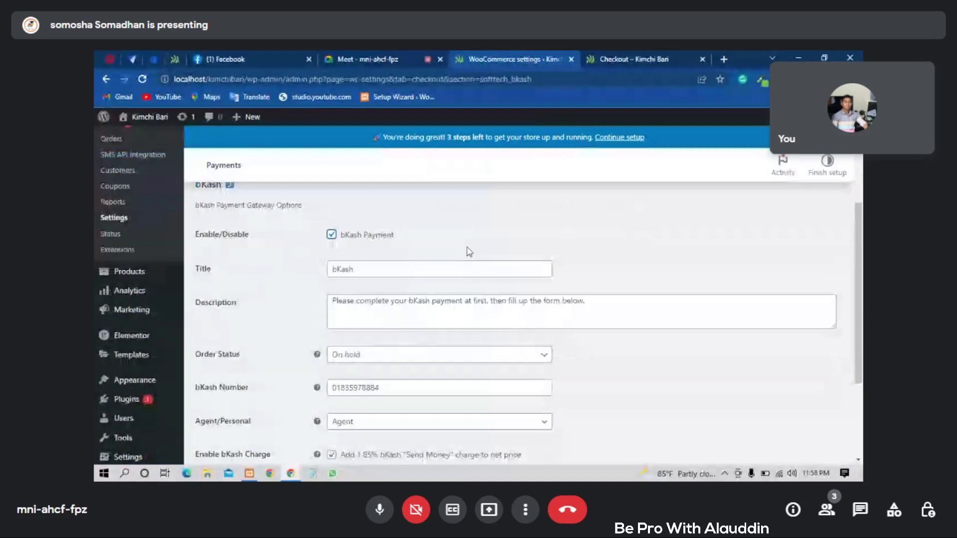
scroll(469, 252, up, 1)
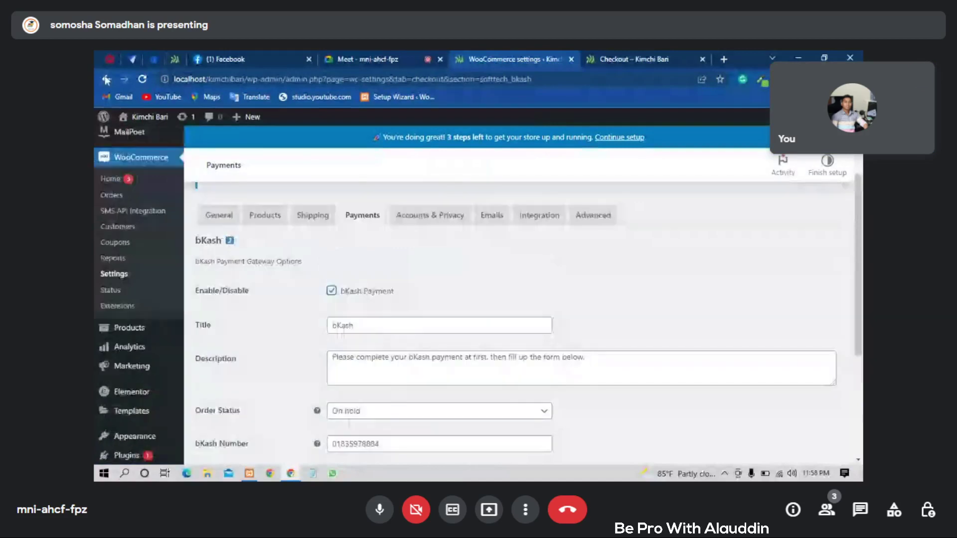
- Return to the Payments list to review Rocket, Nagad and bKash, then switch to checkout
click(106, 80)
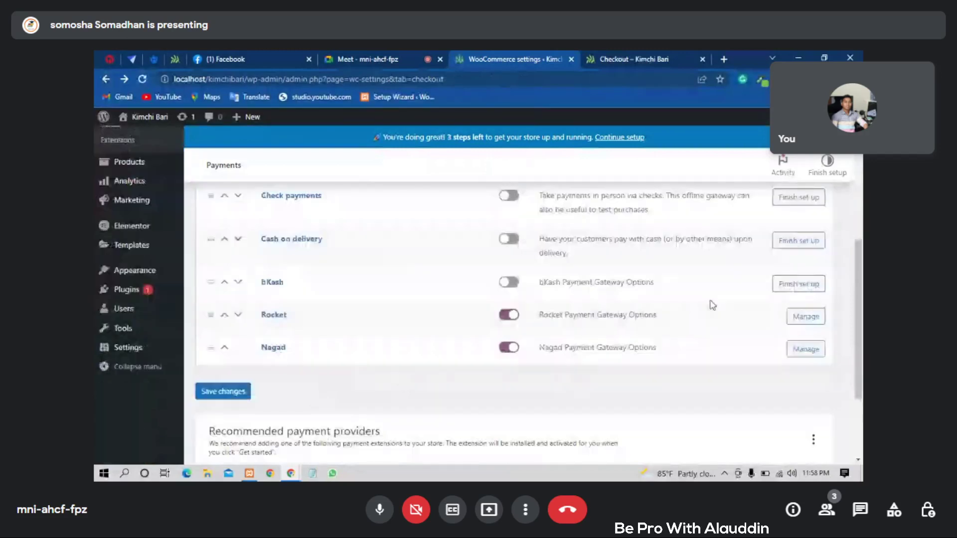
scroll(704, 292, up, 1)
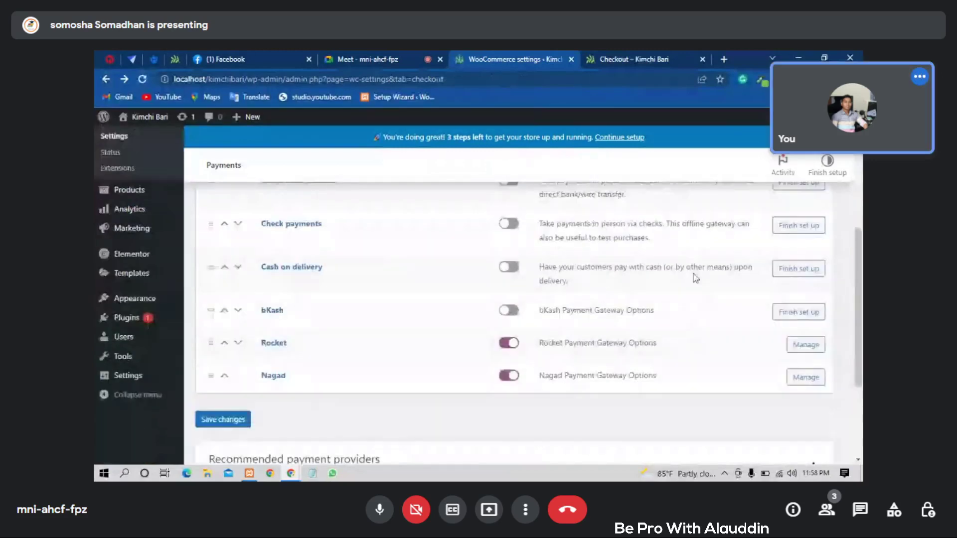
scroll(696, 278, up, 2)
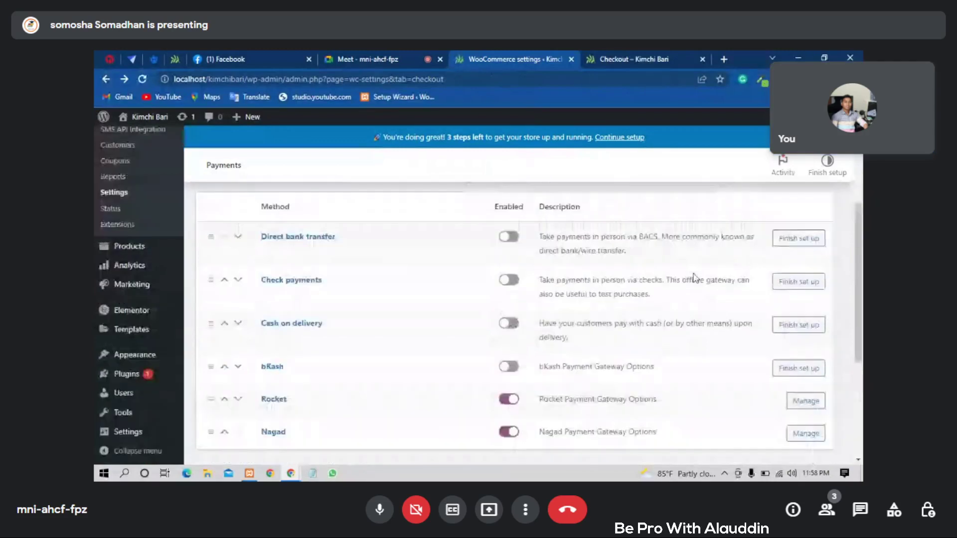
scroll(696, 278, up, 4)
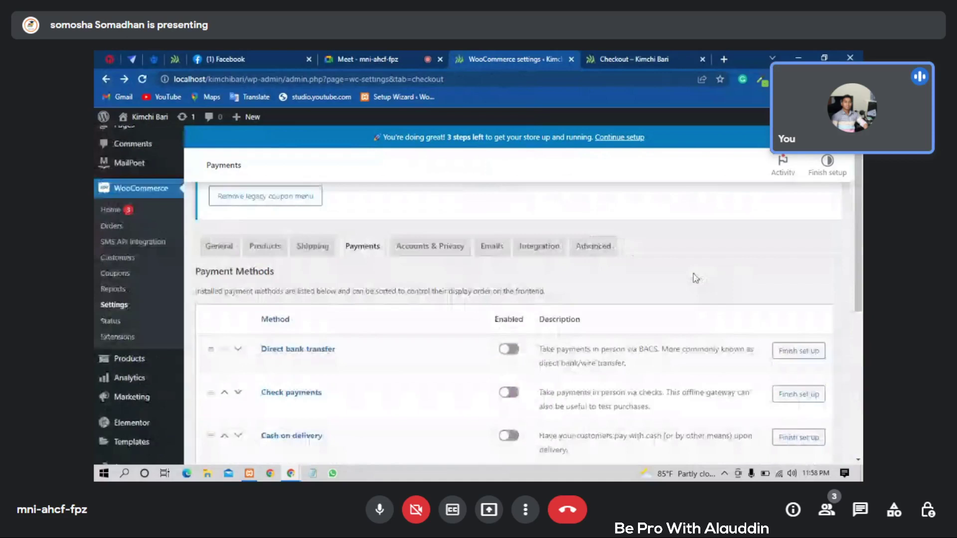
scroll(696, 278, down, 8)
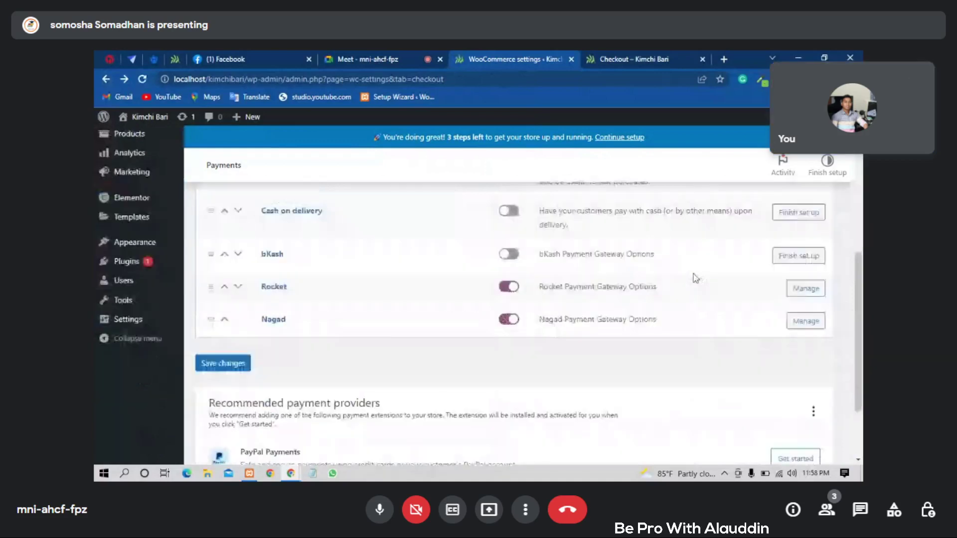
scroll(696, 278, up, 8)
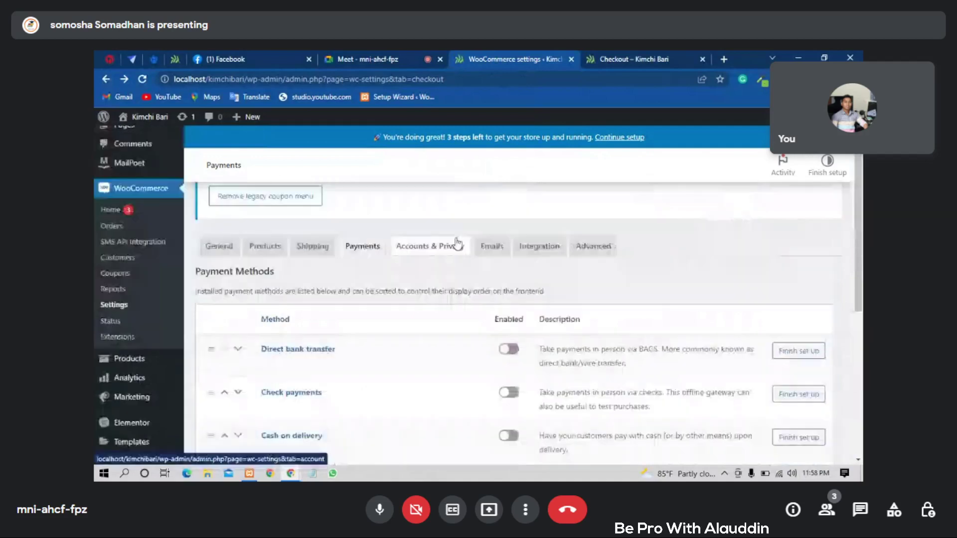
key(ctrl+Tab)
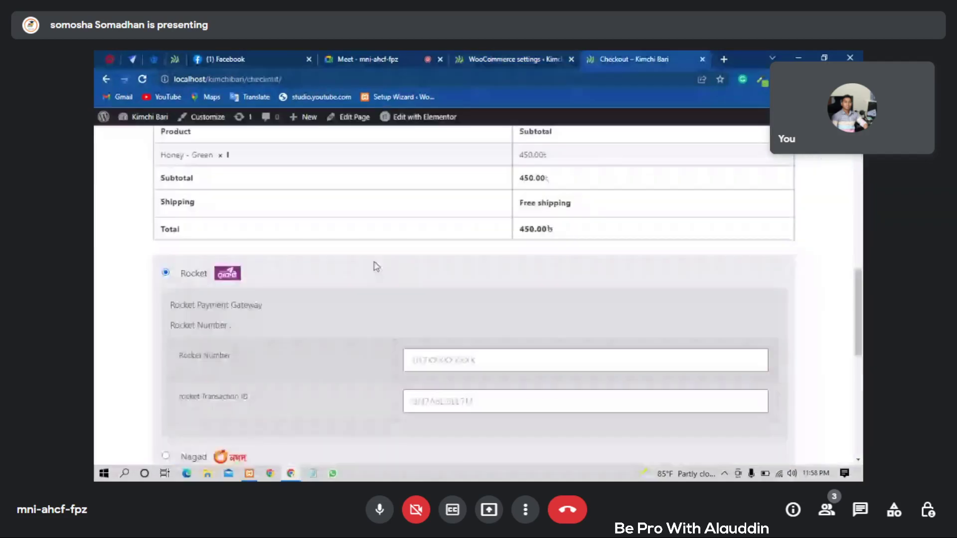
scroll(384, 265, down, 2)
scroll(445, 265, down, 1)
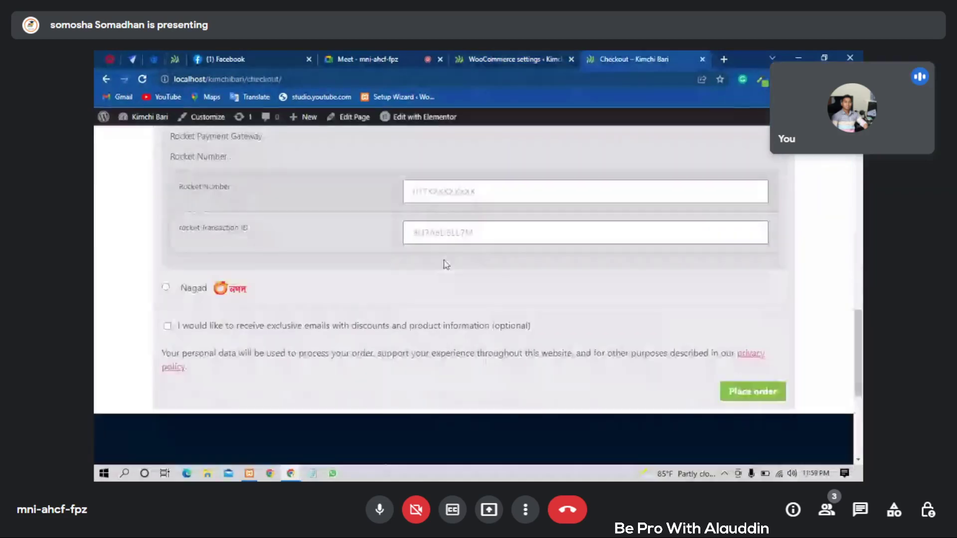
scroll(447, 264, up, 3)
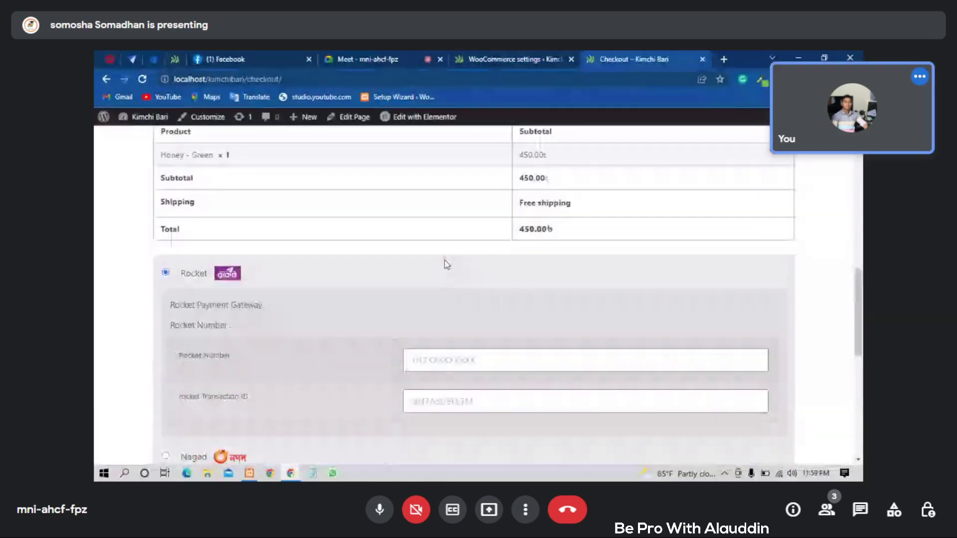
scroll(447, 264, up, 2)
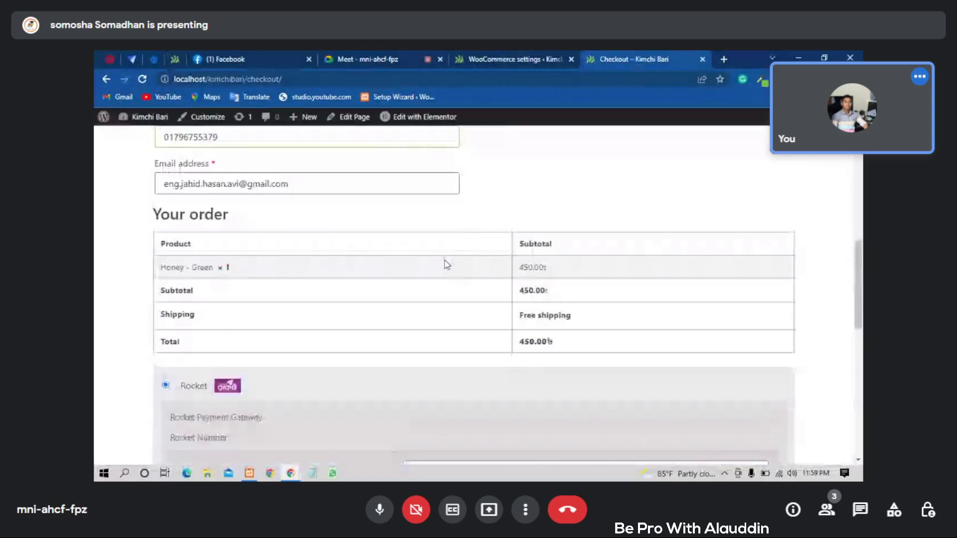
scroll(448, 265, down, 2)
scroll(445, 259, down, 1)
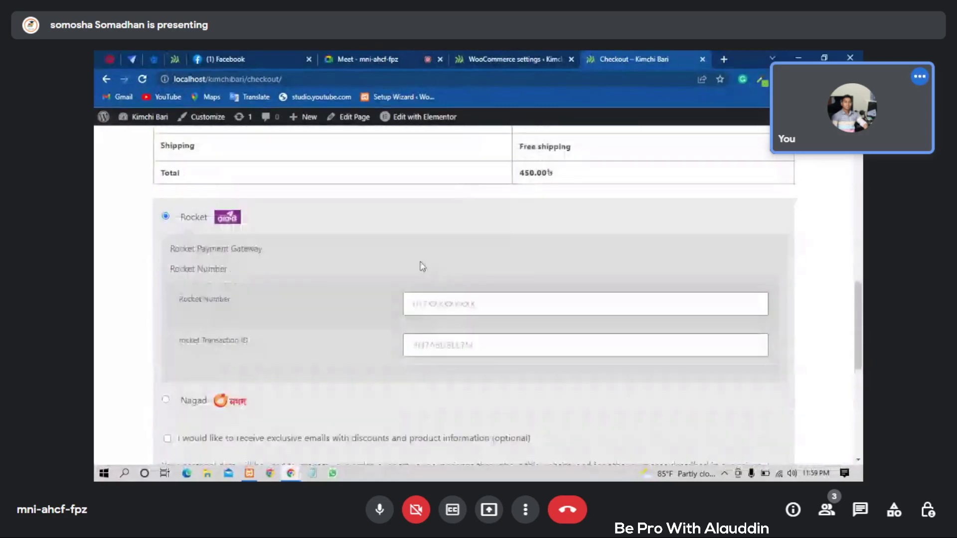
scroll(379, 274, down, 1)
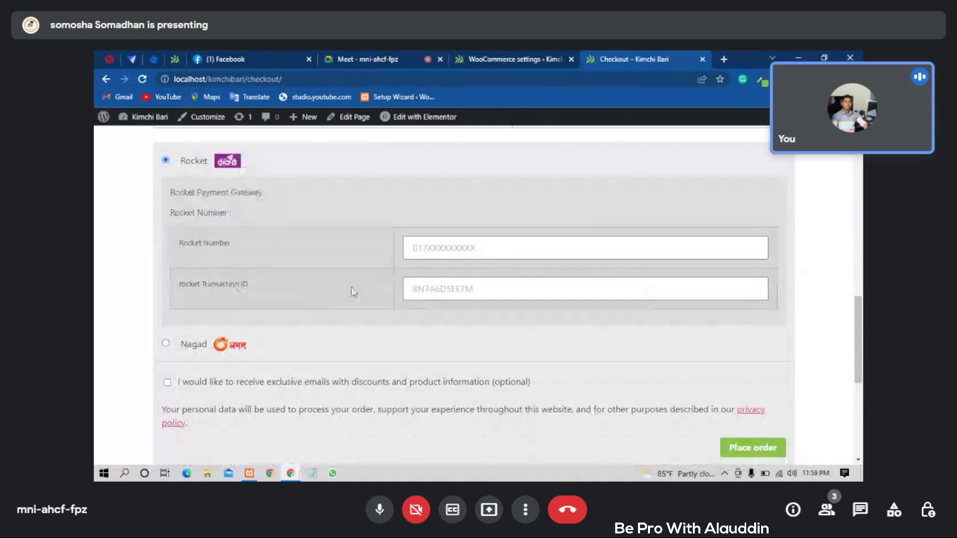
scroll(354, 293, down, 1)
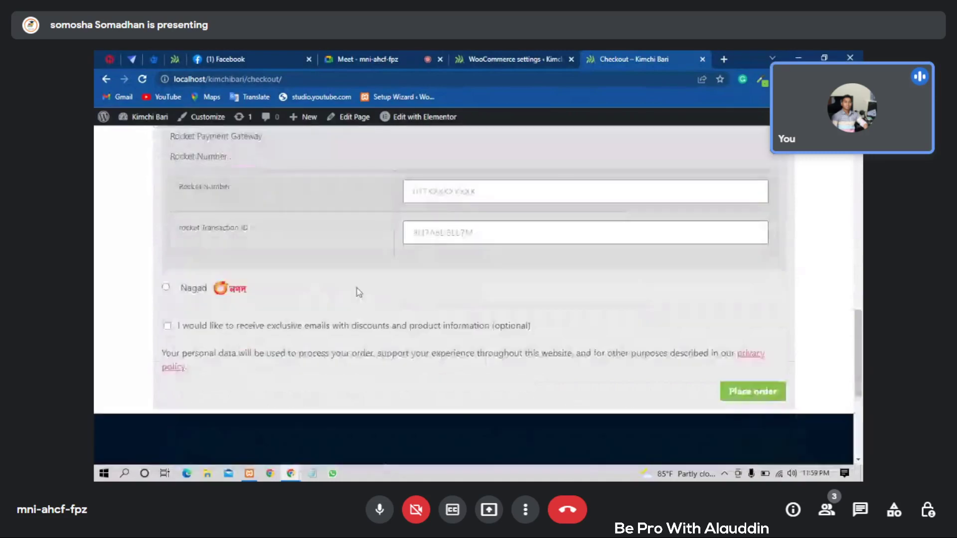
scroll(358, 293, up, 1)
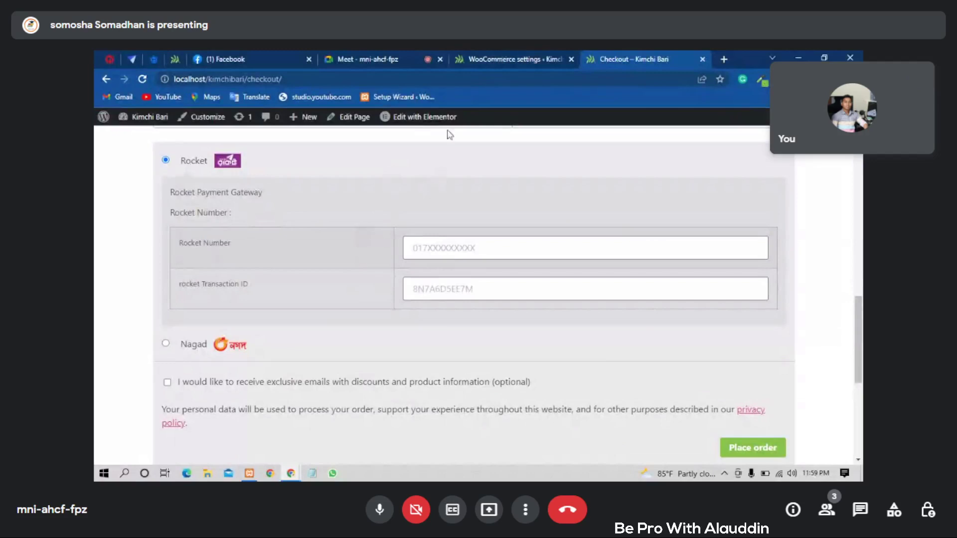
- Recheck the Rocket and Nagad payment toggles in WooCommerce, then return to the store checkout
click(483, 65)
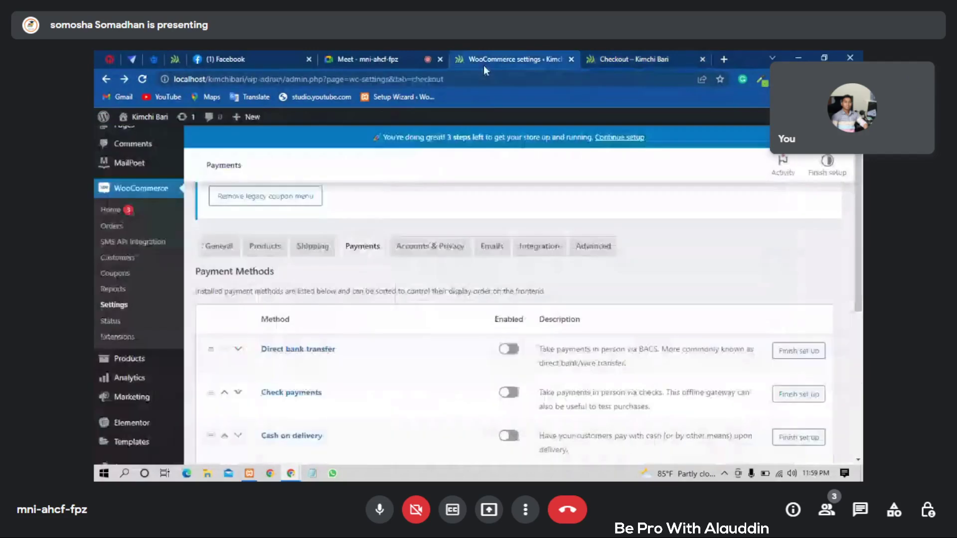
scroll(459, 275, down, 4)
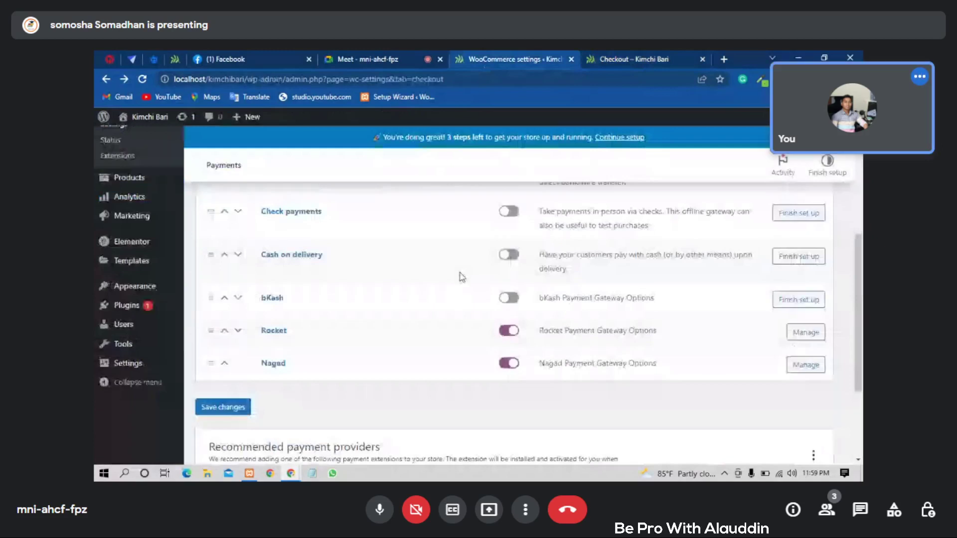
scroll(503, 348, up, 1)
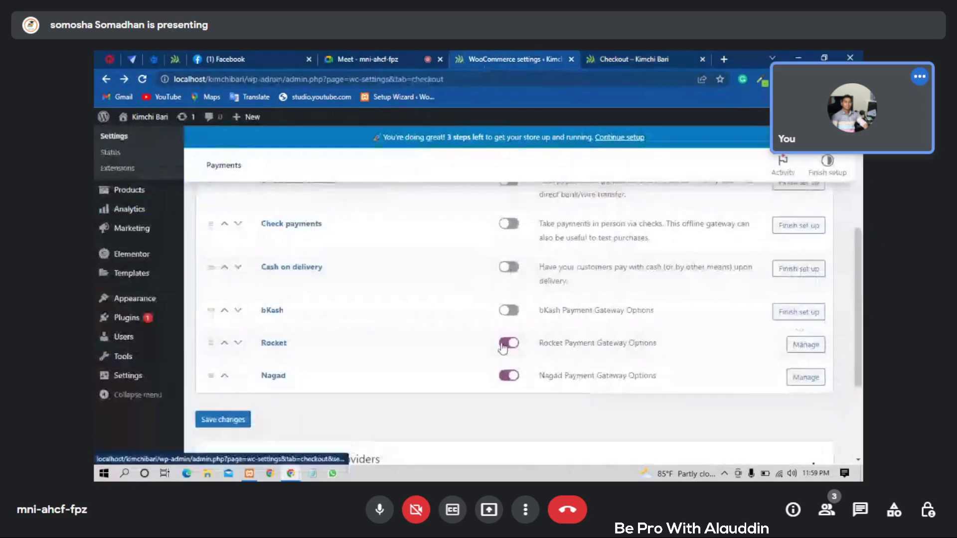
scroll(503, 348, down, 1)
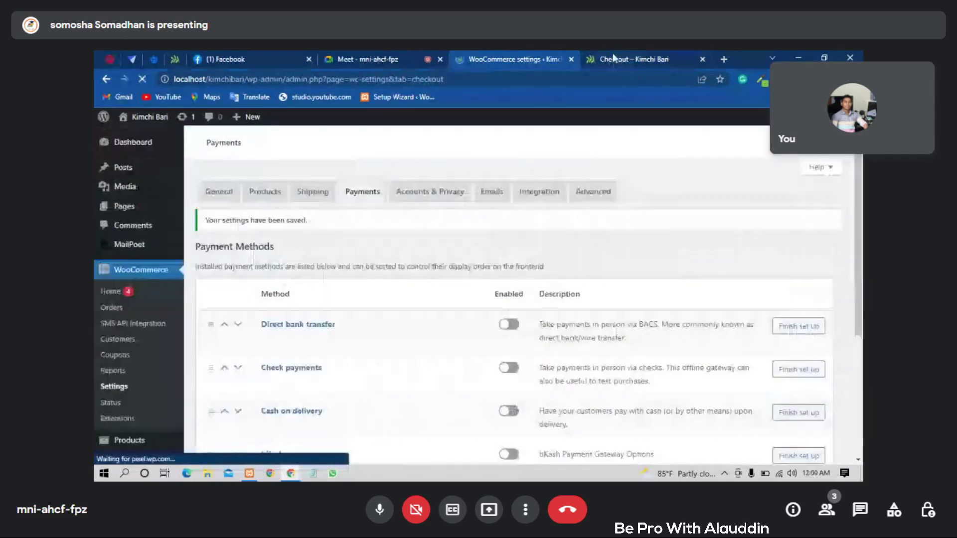
click(613, 59)
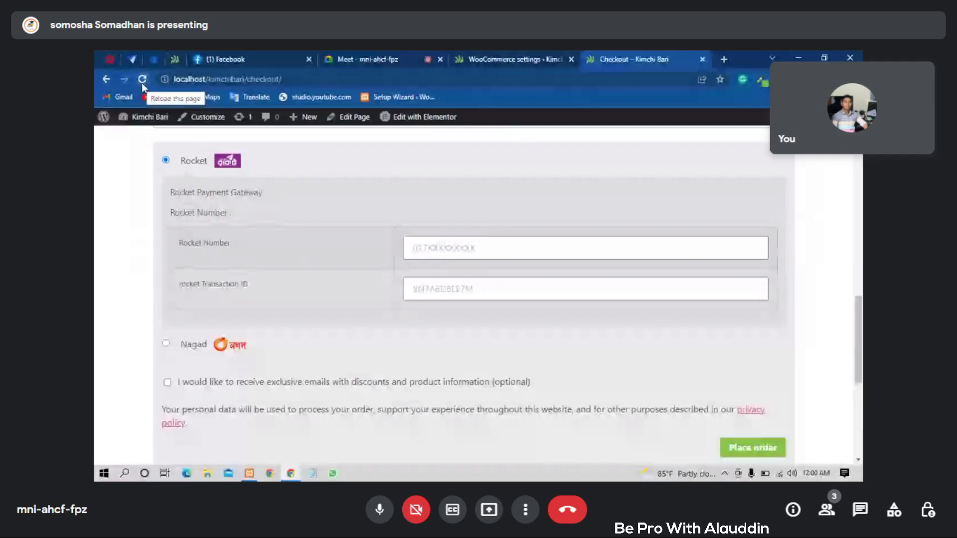
- Switch to the WordPress plugins tab
key(ctrl+shift+Tab)
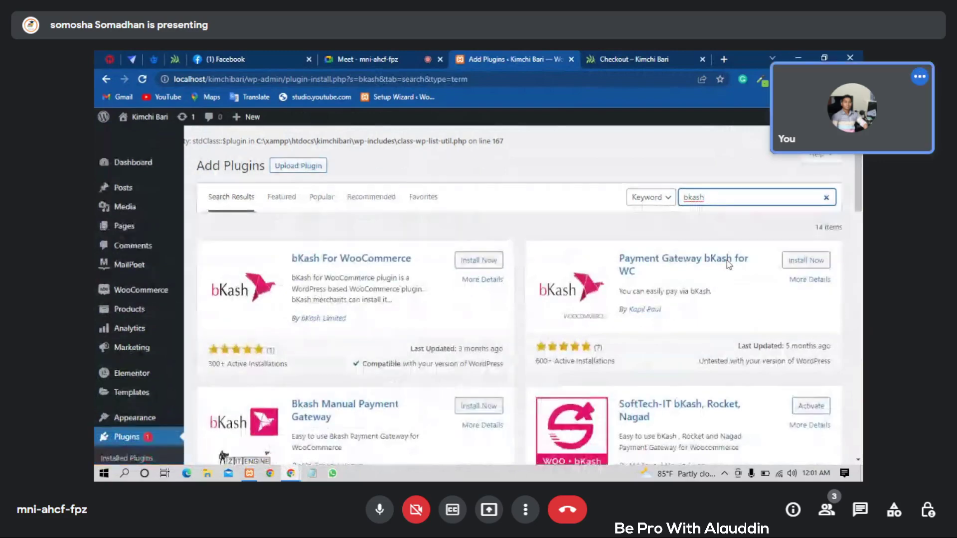
- Install and activate the Payment Gateway bKash for WC plugin
scroll(725, 262, down, 1)
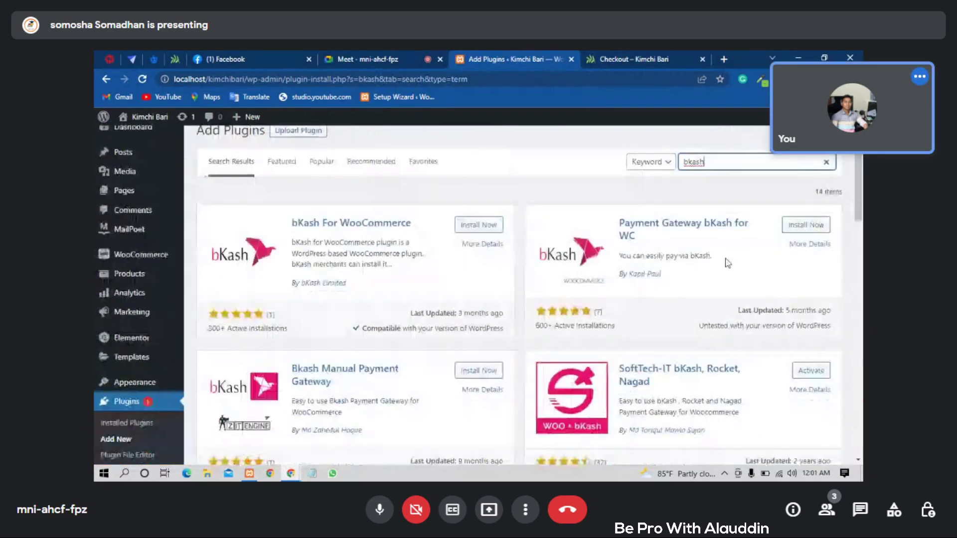
click(796, 227)
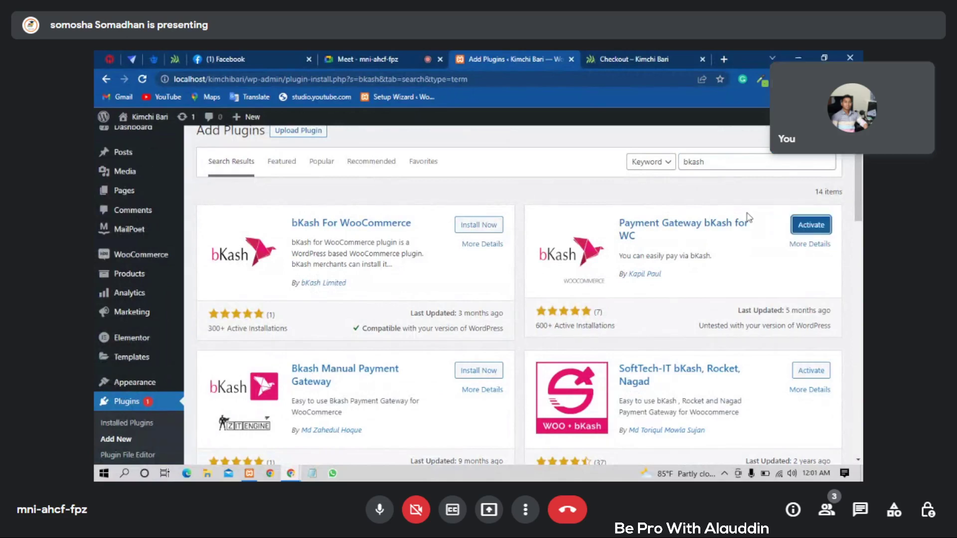
click(804, 231)
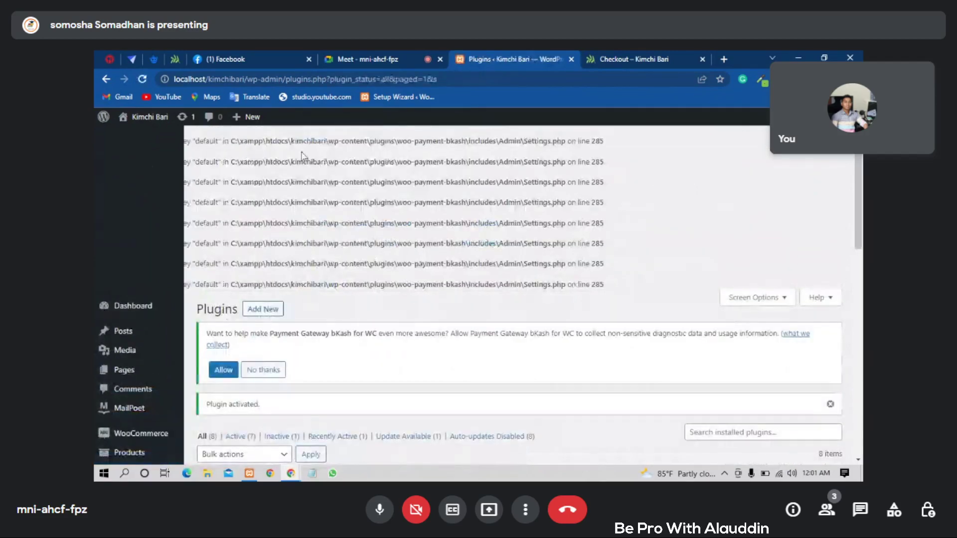
scroll(698, 184, down, 1)
scroll(699, 185, up, 1)
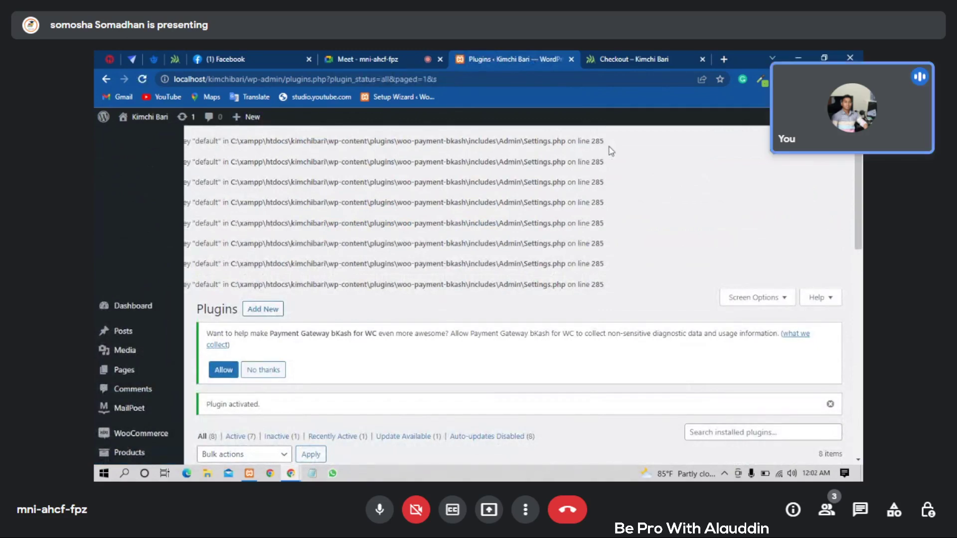
scroll(611, 150, down, 2)
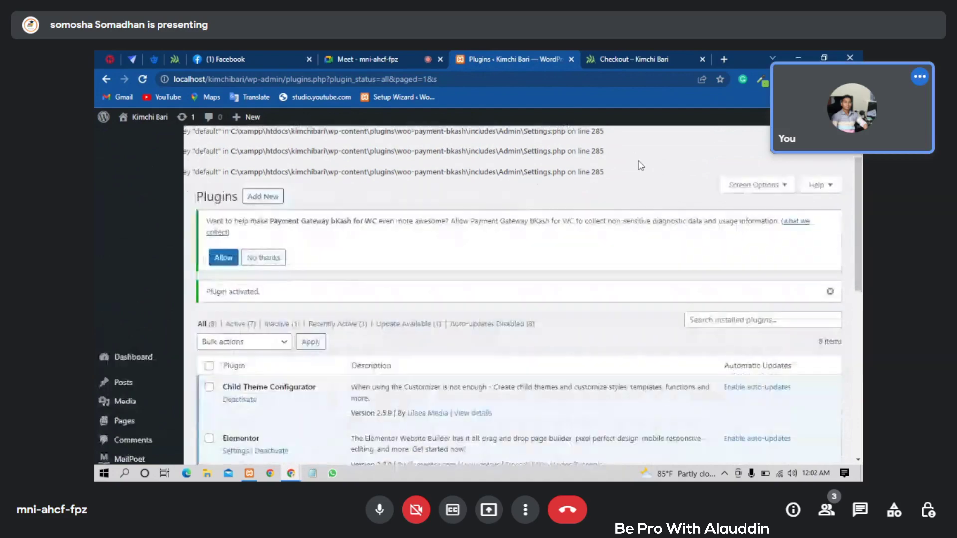
scroll(641, 166, down, 1)
scroll(641, 166, up, 3)
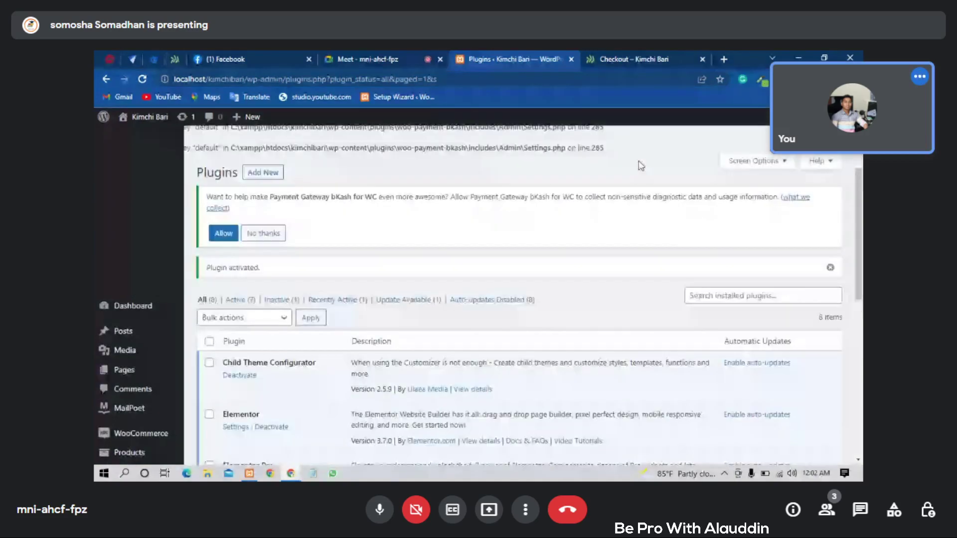
scroll(637, 166, down, 4)
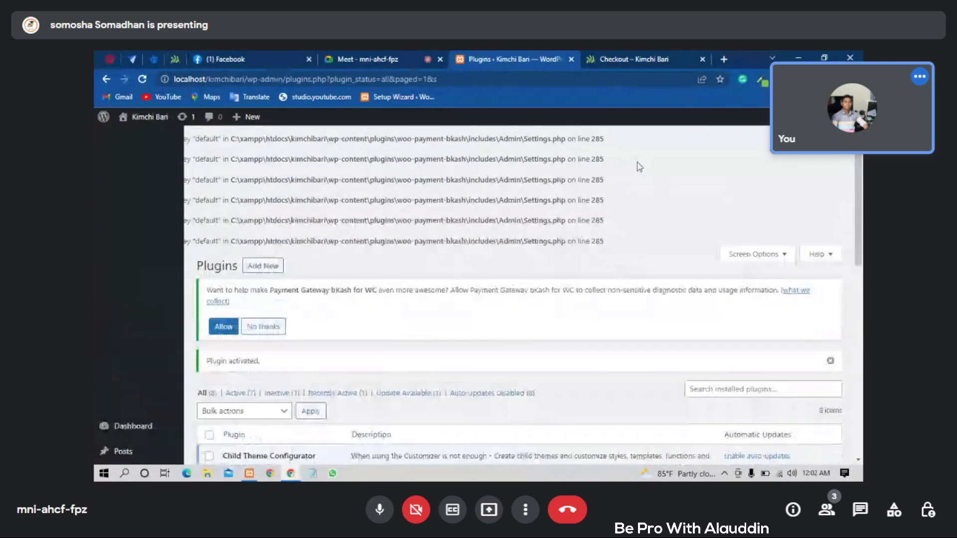
scroll(629, 169, down, 5)
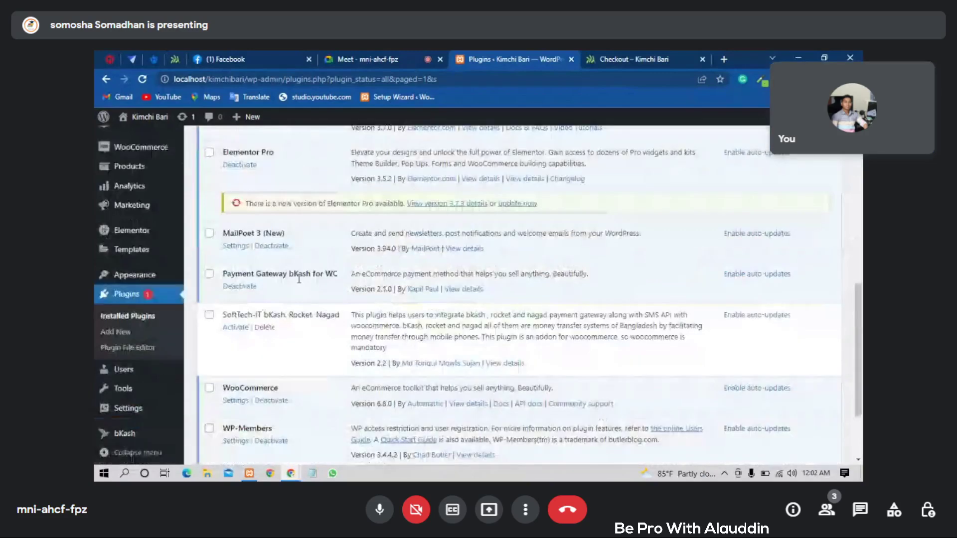
scroll(305, 281, up, 5)
scroll(305, 281, up, 3)
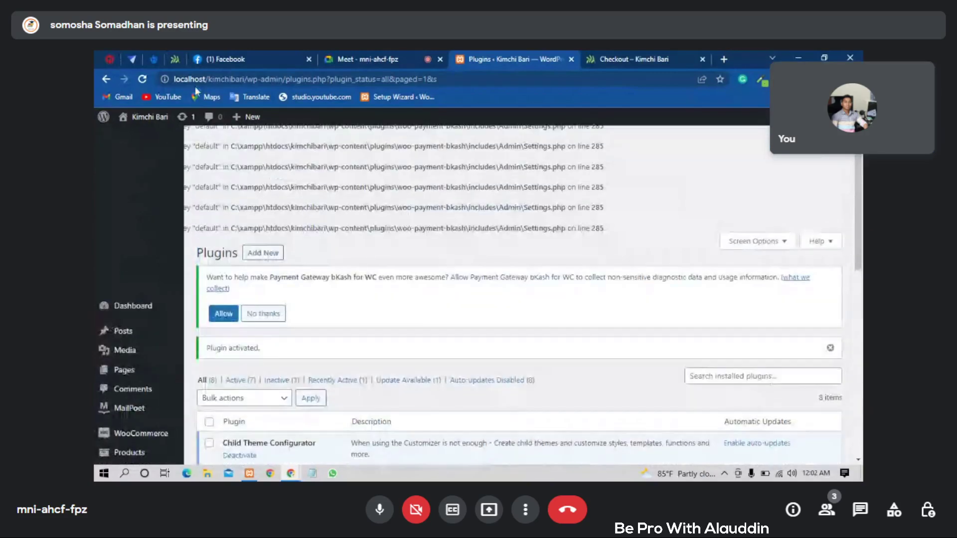
click(145, 81)
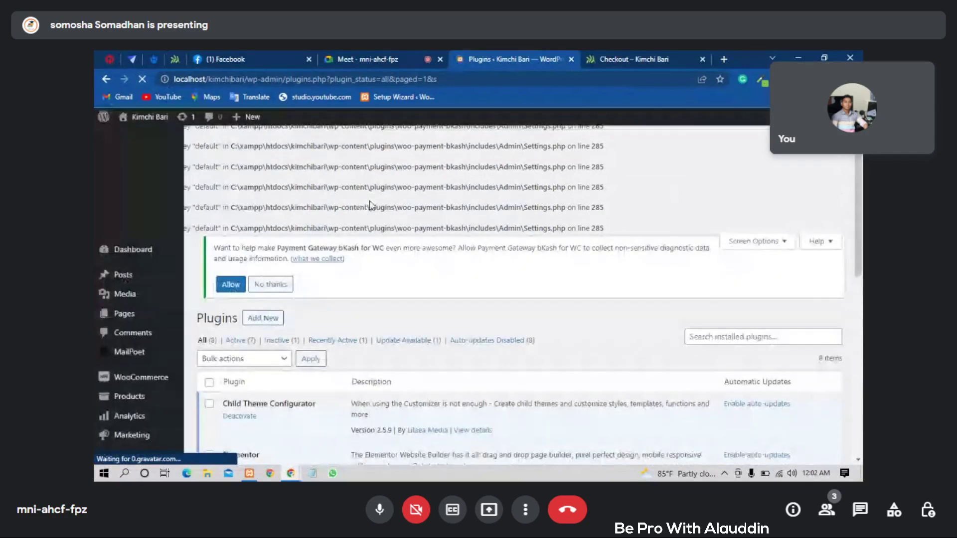
scroll(370, 204, down, 4)
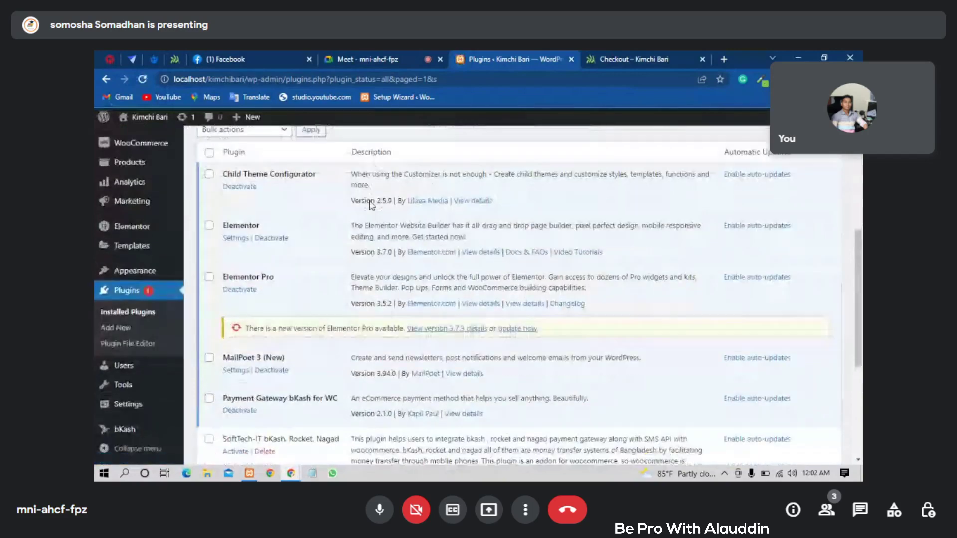
scroll(369, 204, down, 2)
scroll(368, 201, down, 1)
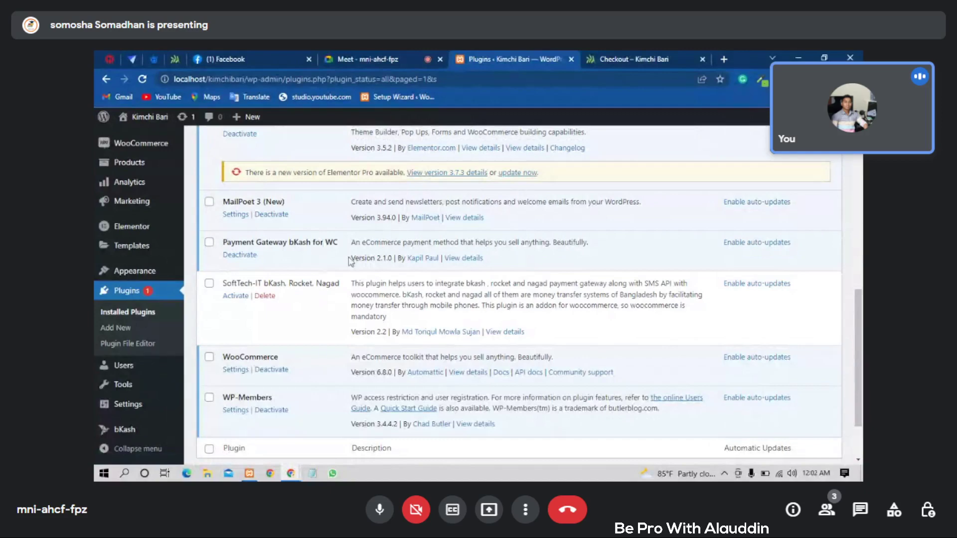
- Deactivate Payment Gateway bKash for WC, confirming the feedback prompt, then delete it
click(241, 255)
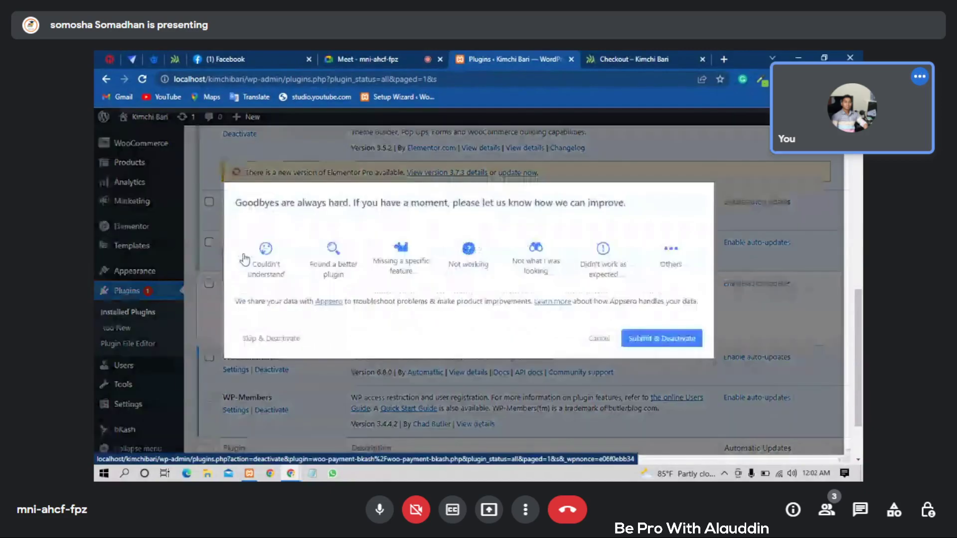
click(640, 343)
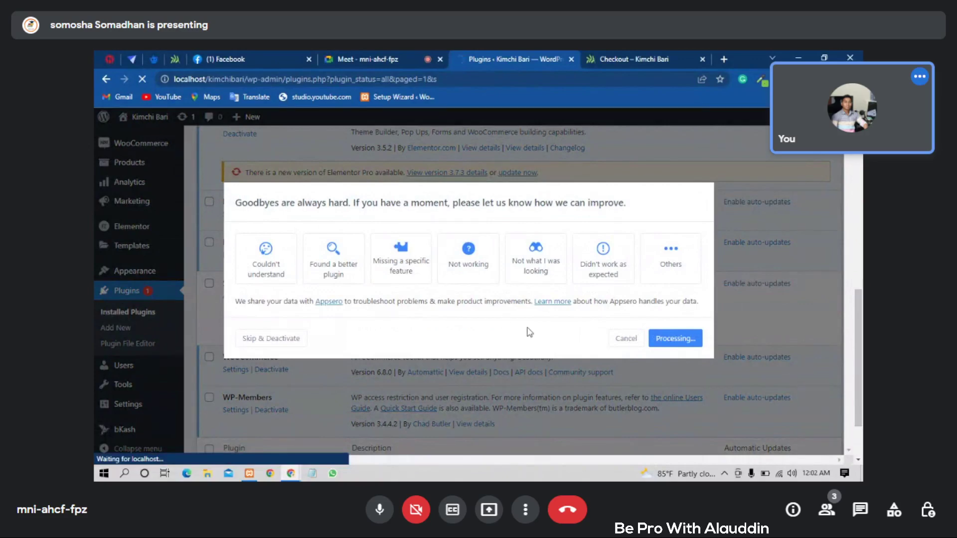
scroll(320, 263, down, 5)
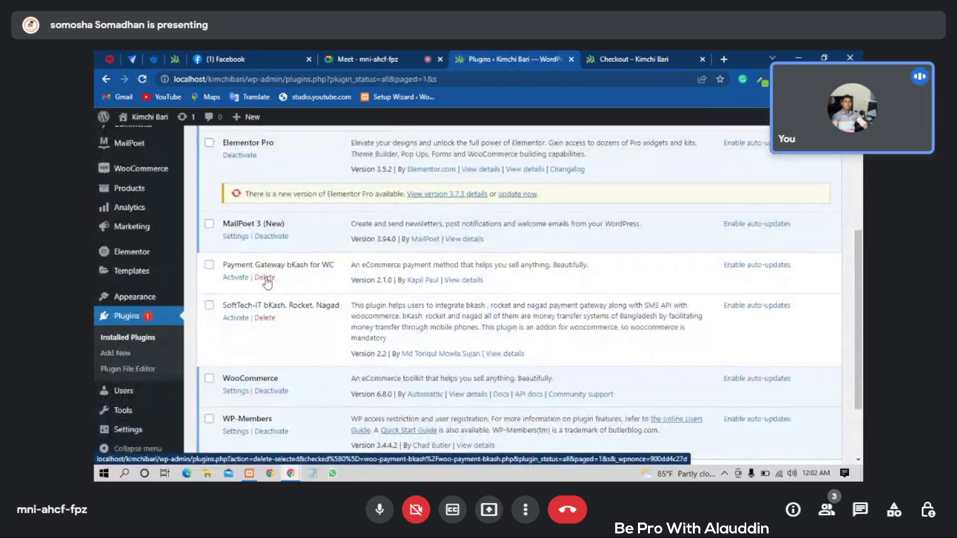
click(265, 278)
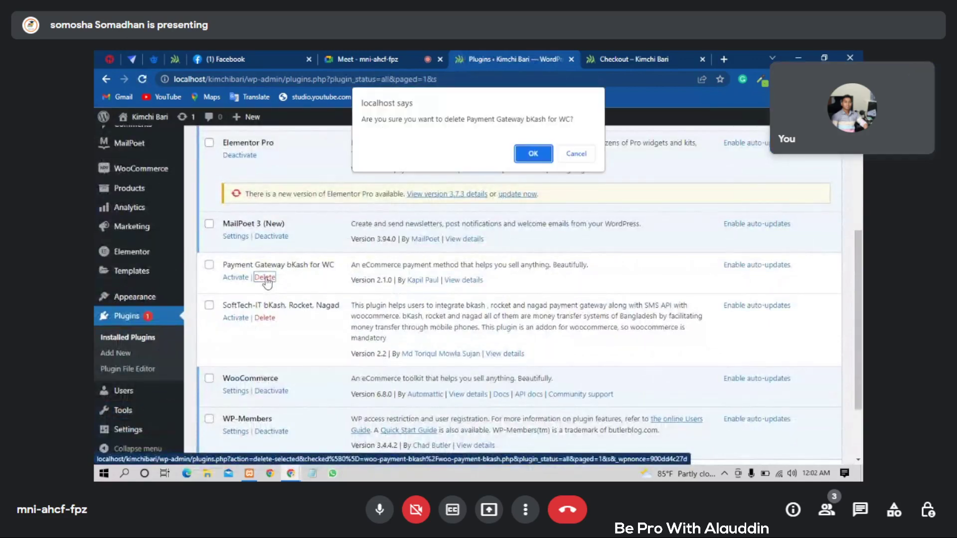
click(549, 157)
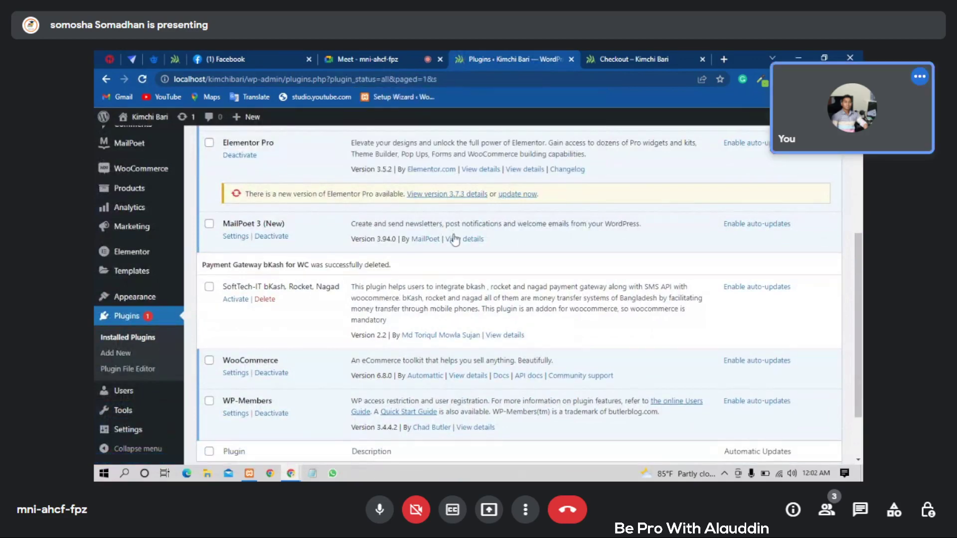
scroll(454, 239, up, 1)
scroll(455, 238, up, 5)
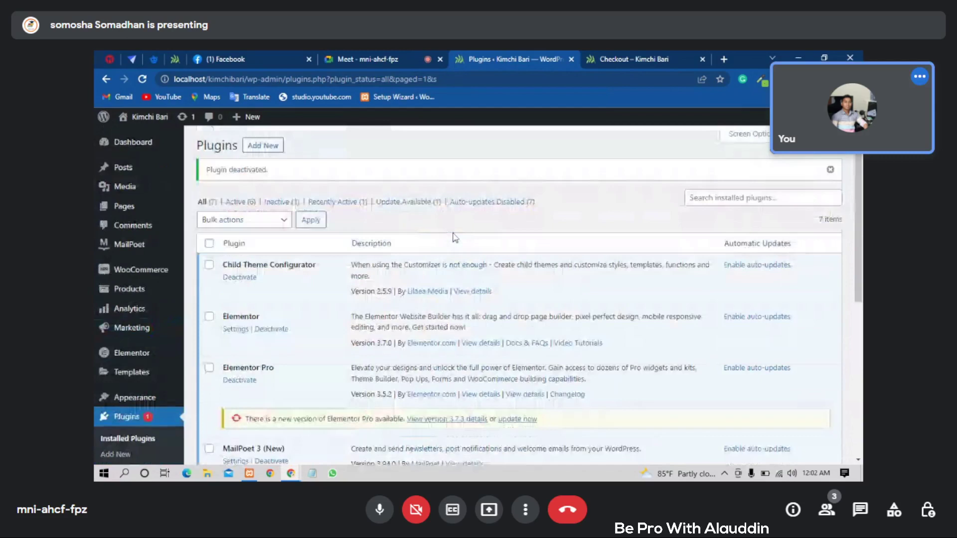
- Go to Add New plugins and search the directory for 'bkash'
click(263, 146)
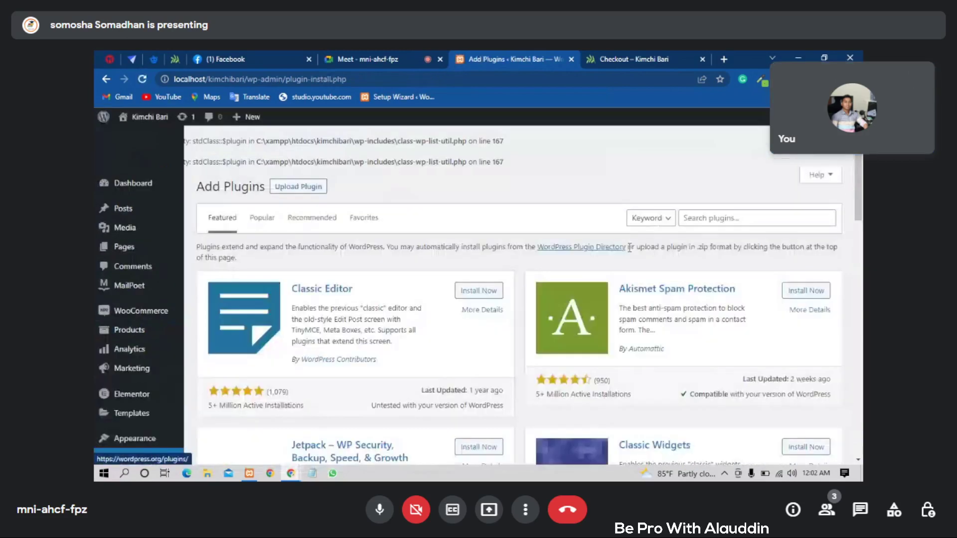
click(724, 217)
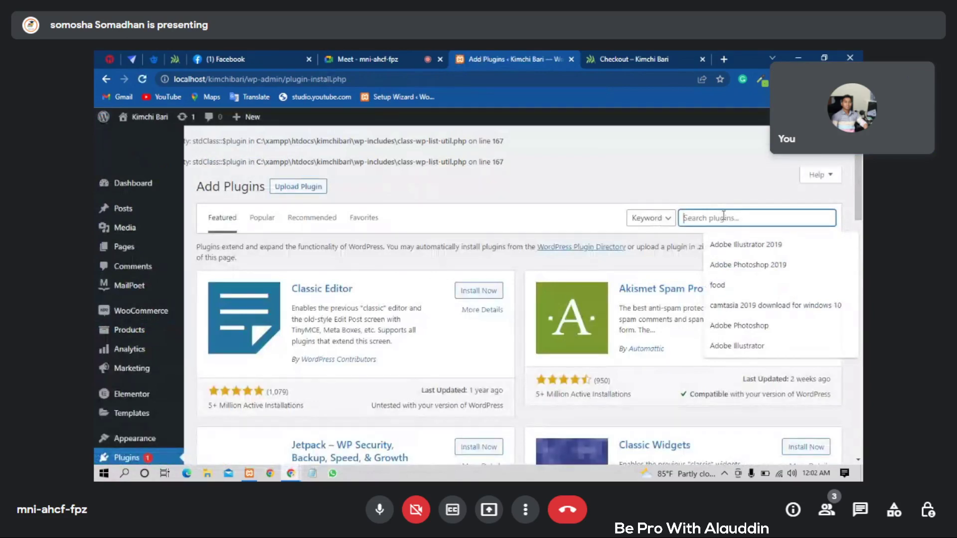
text(b)
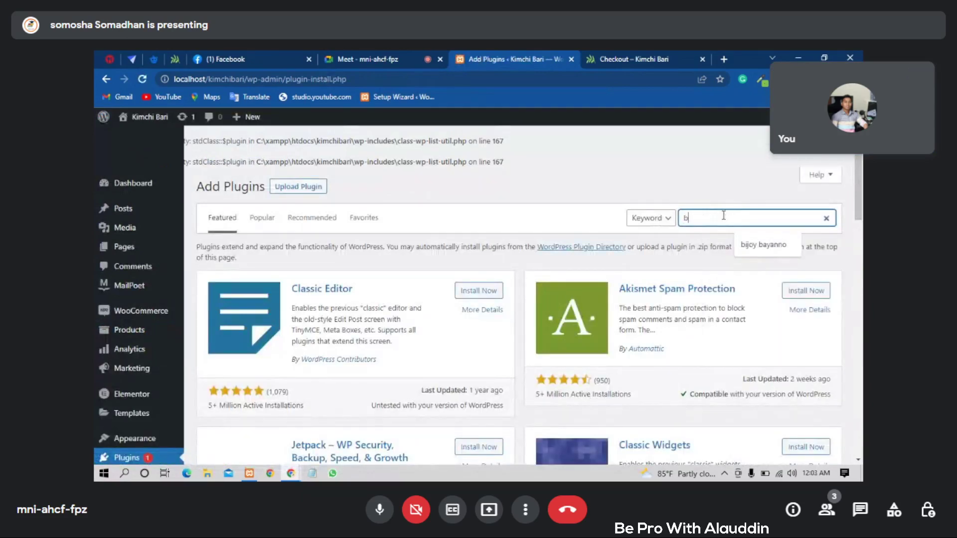
key(BackSpace)
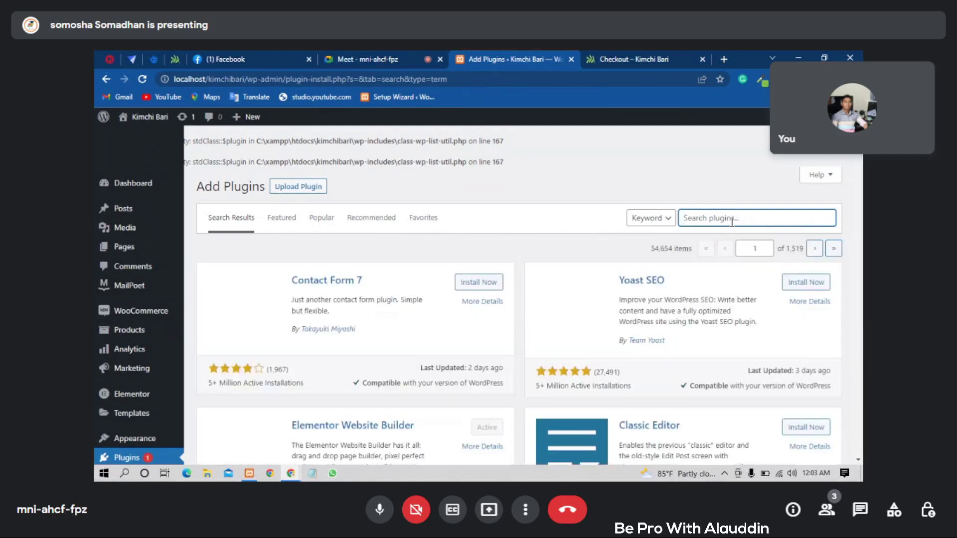
click(731, 221)
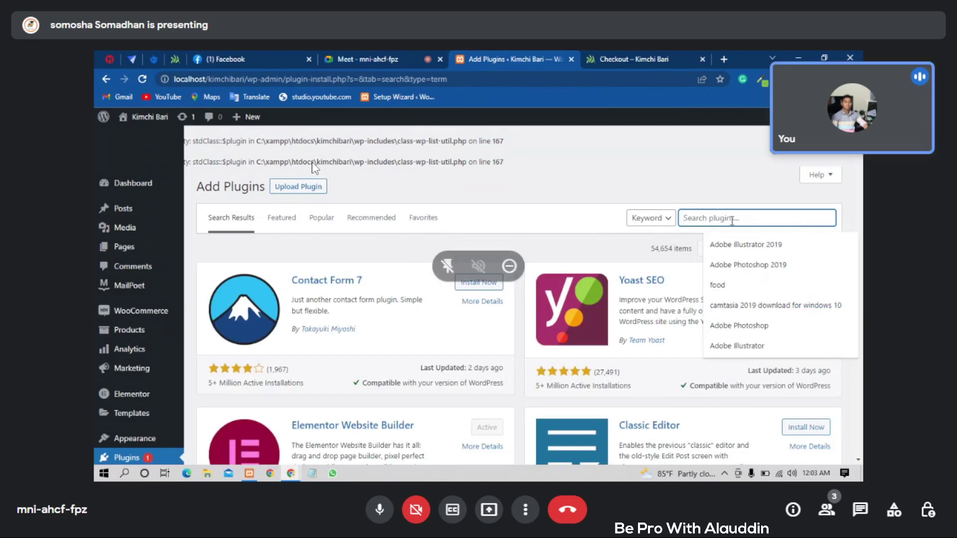
text(b)
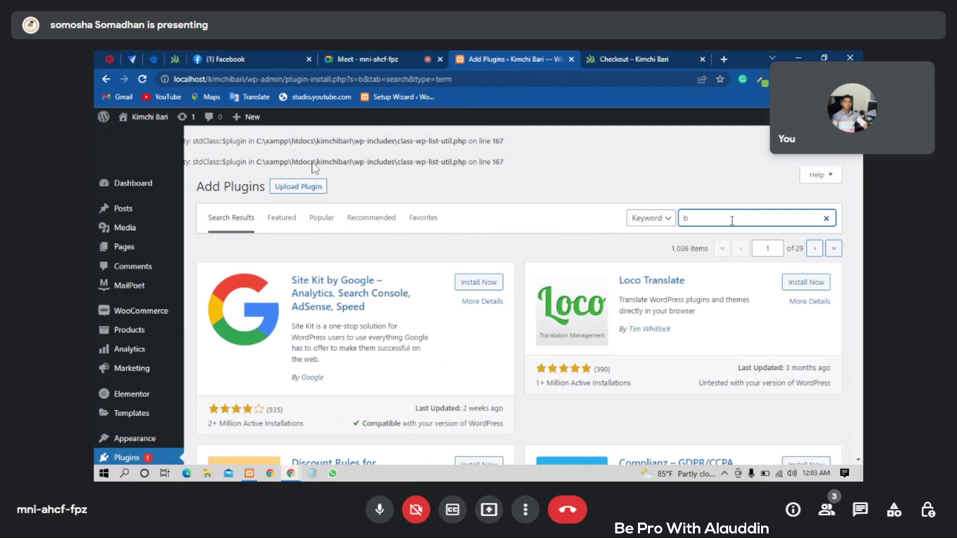
text(ha)
key(BackSpace)
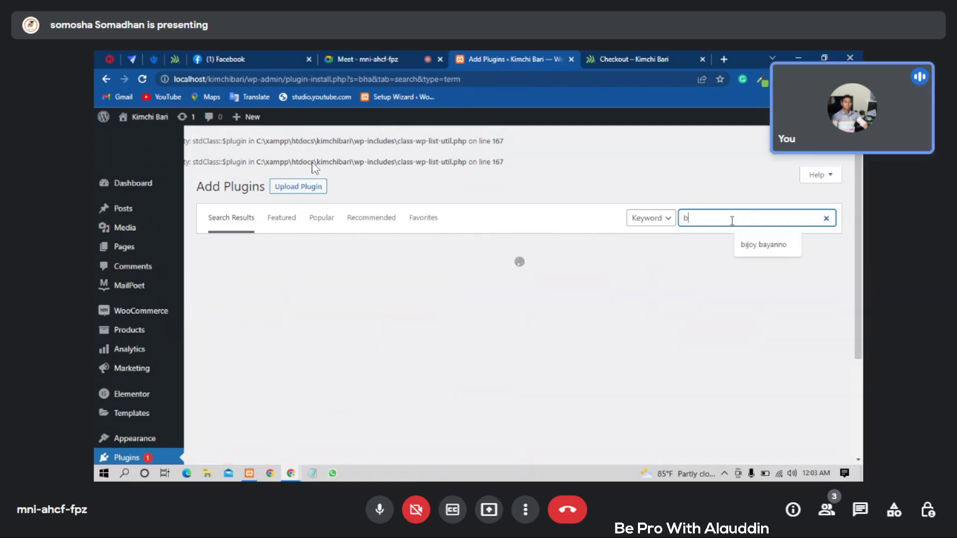
text(kash)
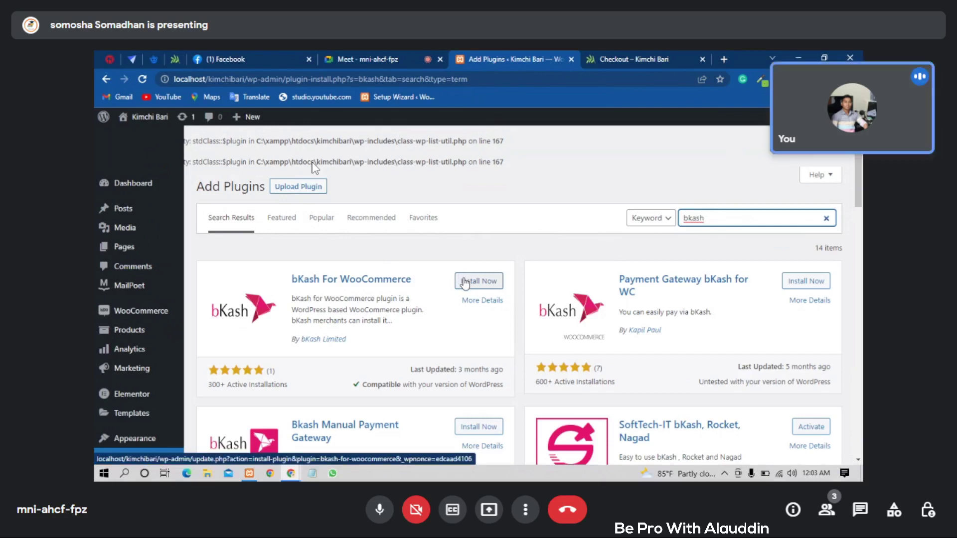
- Install the bKash For WooCommerce plugin and activate it
click(464, 283)
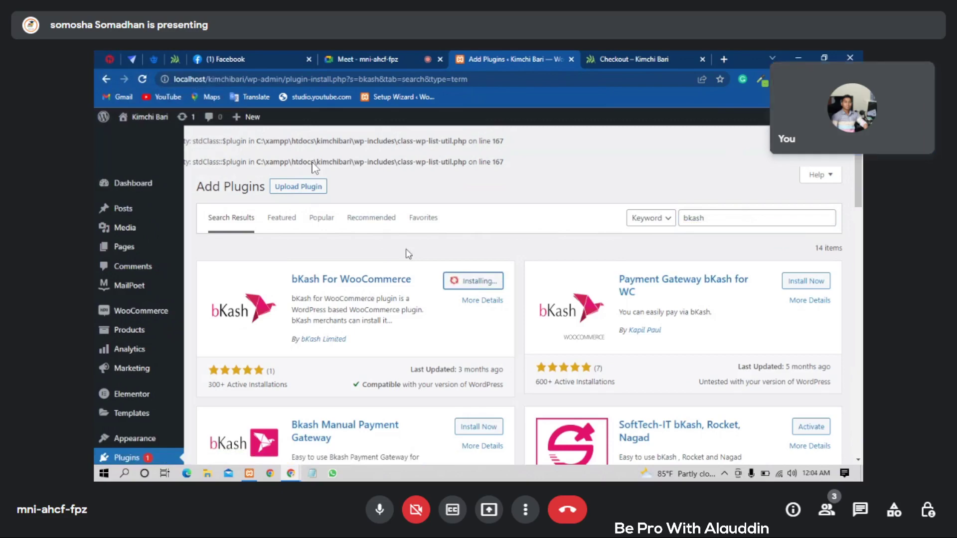
scroll(411, 249, down, 3)
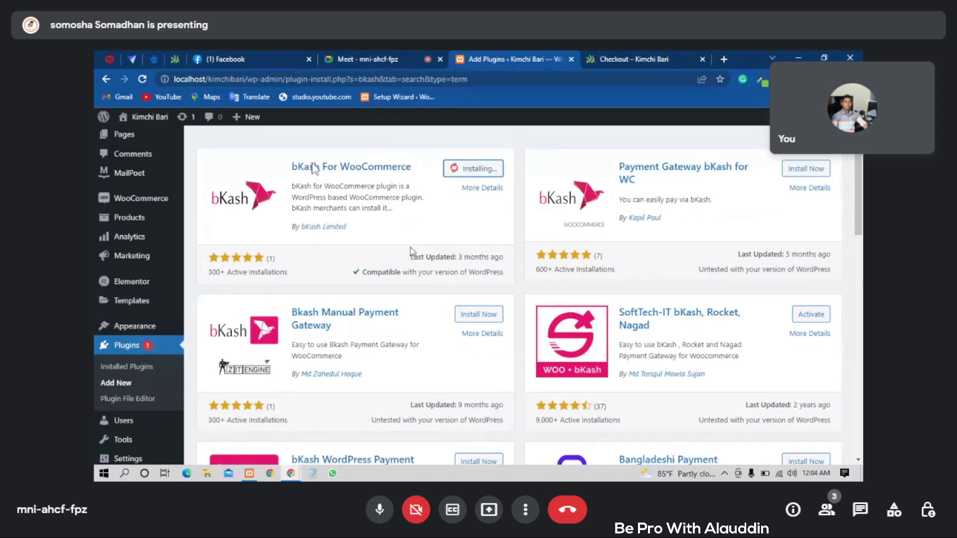
scroll(410, 251, up, 3)
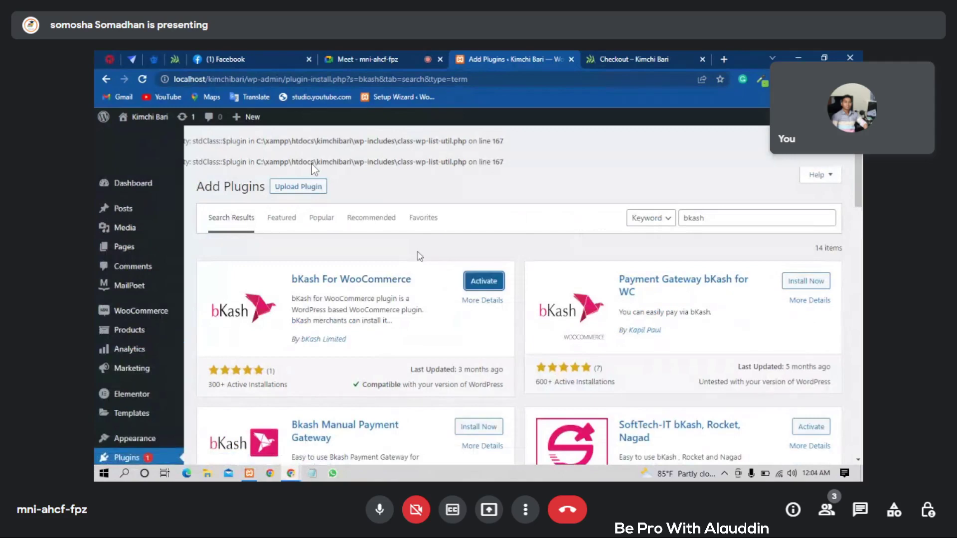
click(484, 282)
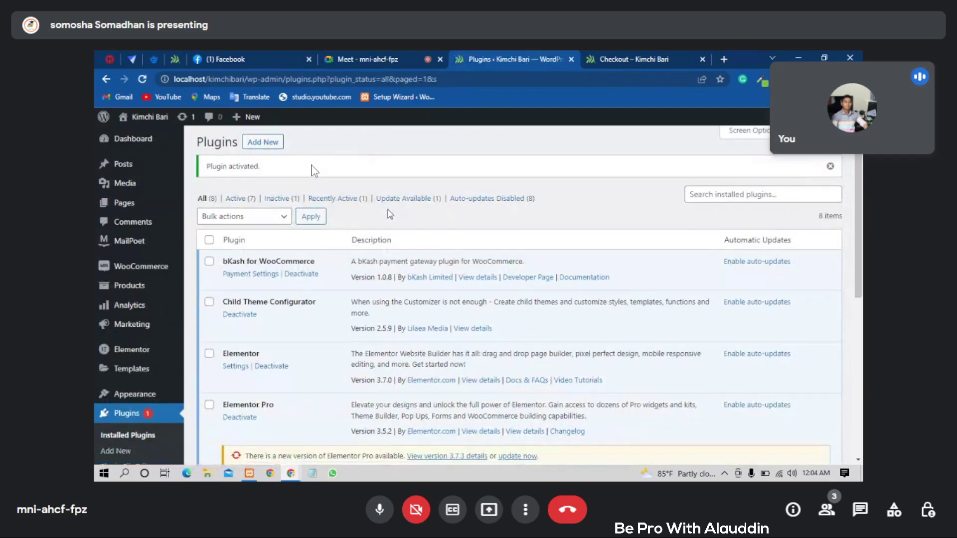
scroll(390, 214, down, 5)
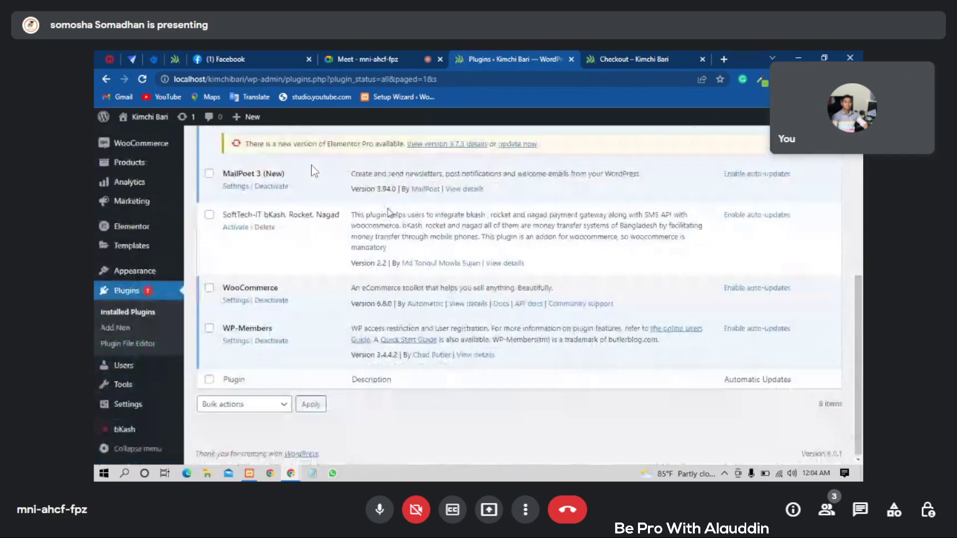
scroll(389, 211, up, 10)
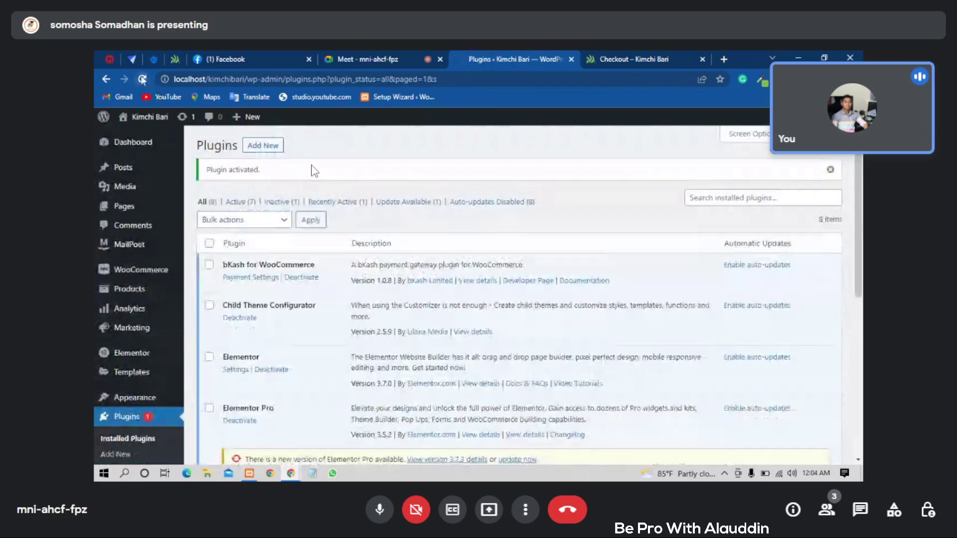
click(142, 78)
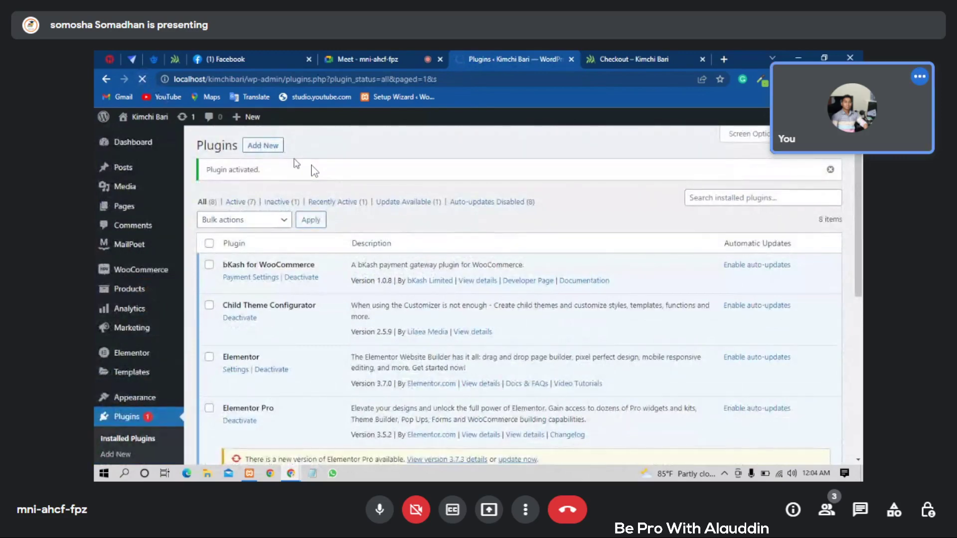
scroll(312, 170, down, 5)
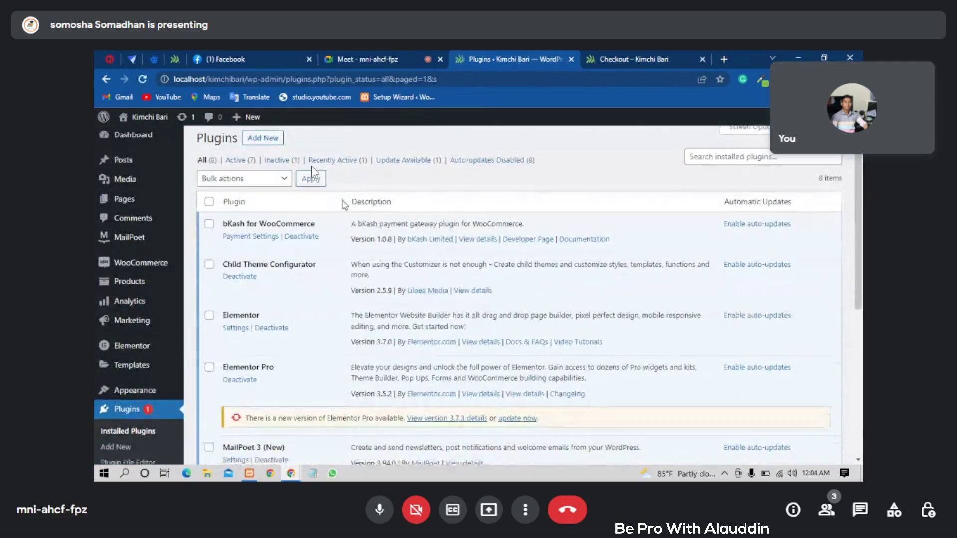
scroll(314, 172, up, 4)
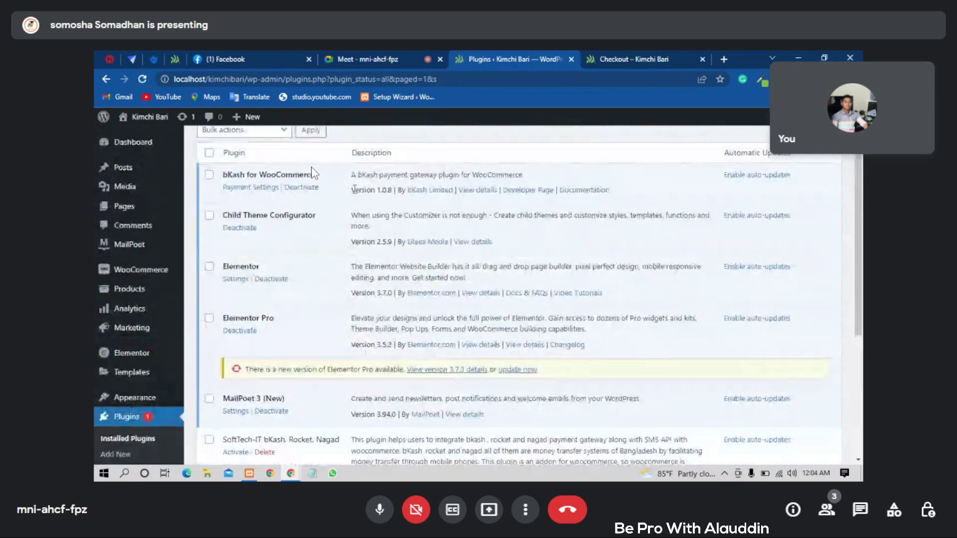
scroll(291, 198, up, 2)
mouse_move(133, 269)
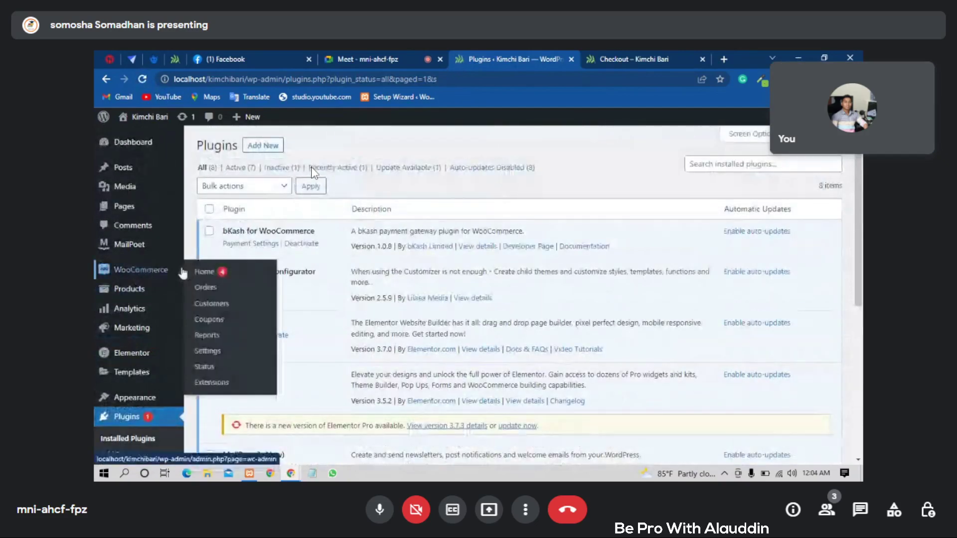
- Open the WooCommerce Payments settings and review the bKash Payment Gateway entry
click(208, 320)
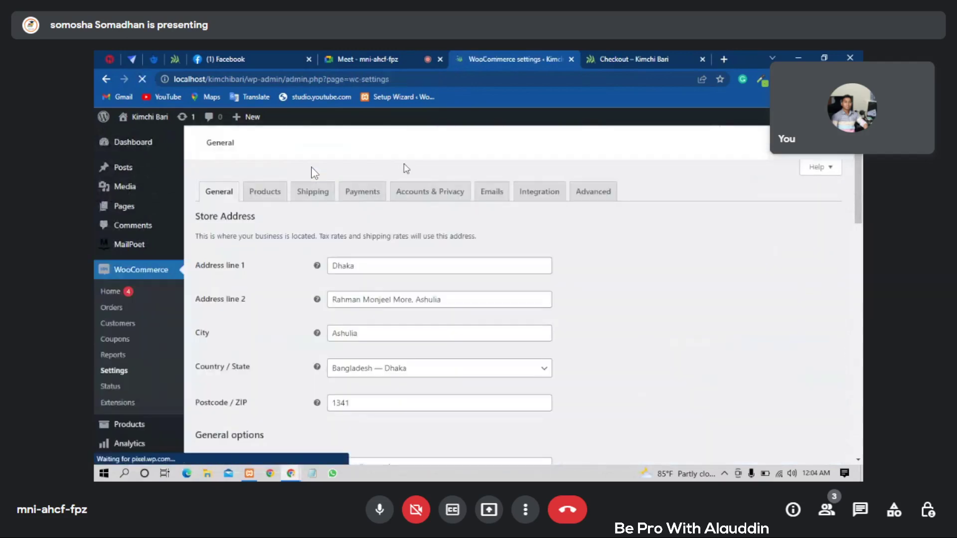
click(343, 201)
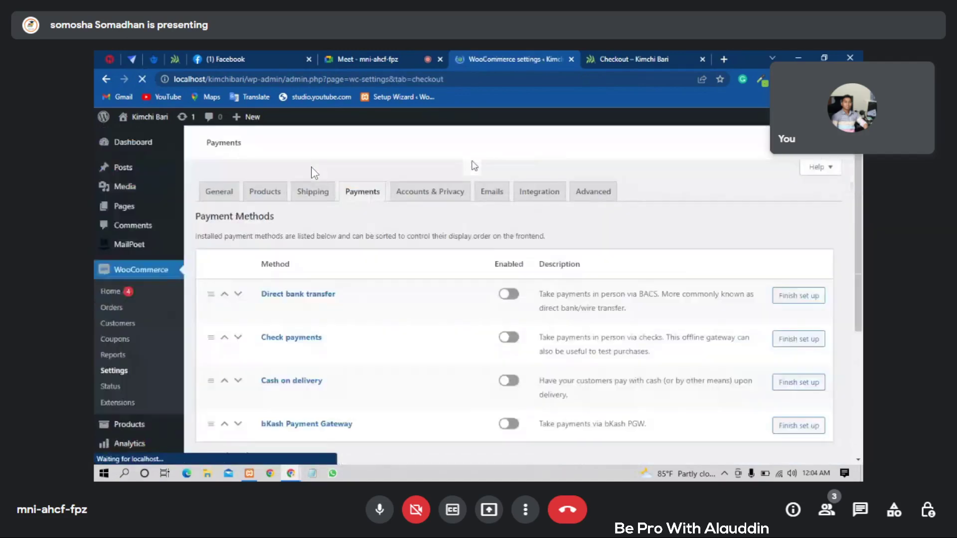
scroll(446, 179, down, 1)
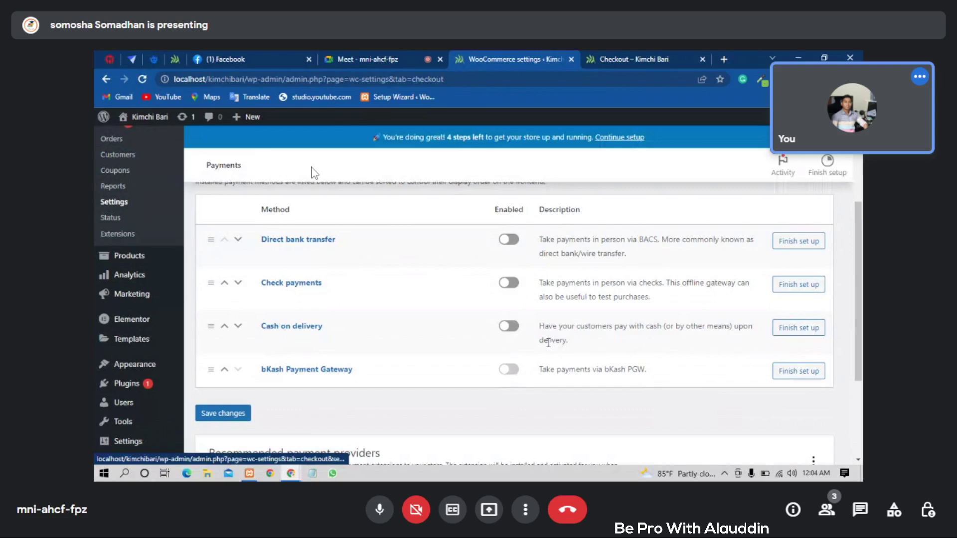
scroll(791, 398, up, 1)
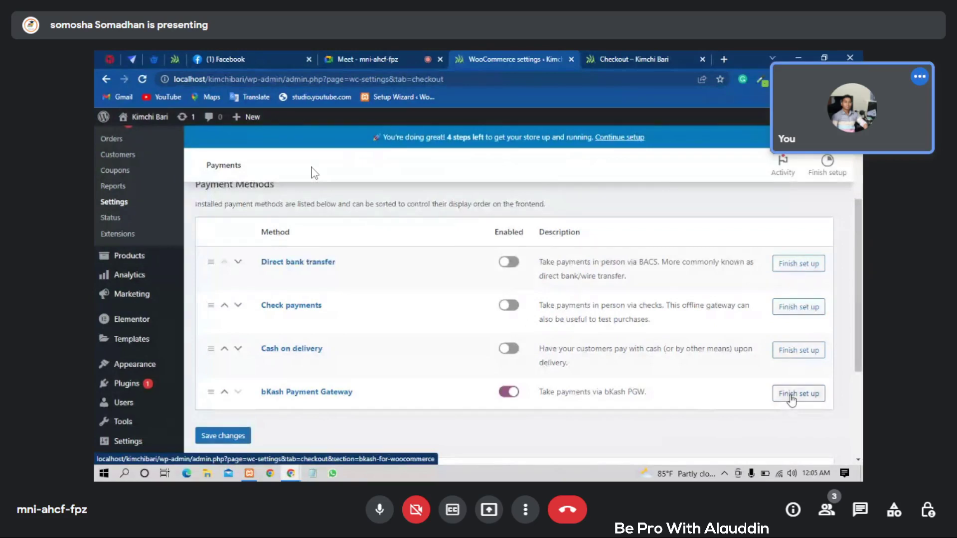
- Open the bKash gateway setup and the WooCommerce help panel, heading to WooCommerce Home
click(791, 396)
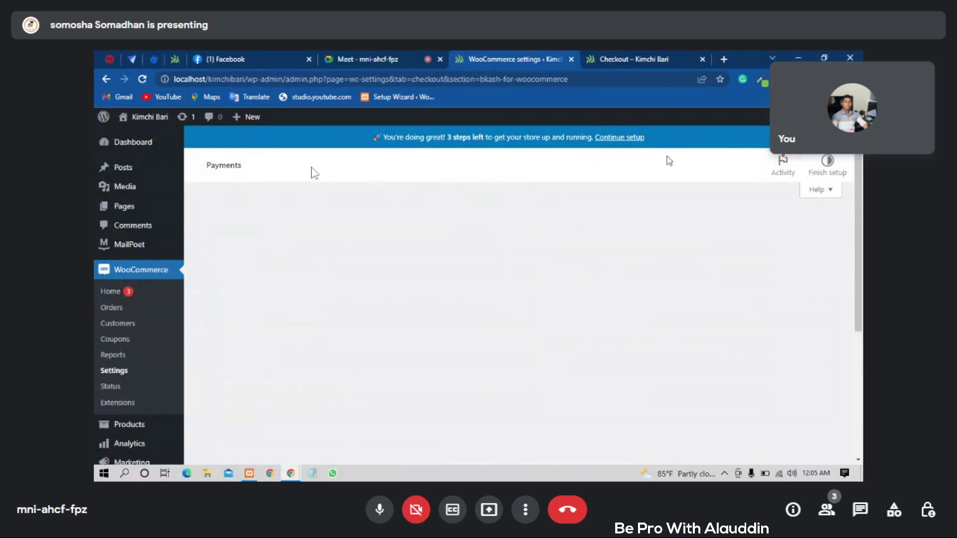
click(820, 189)
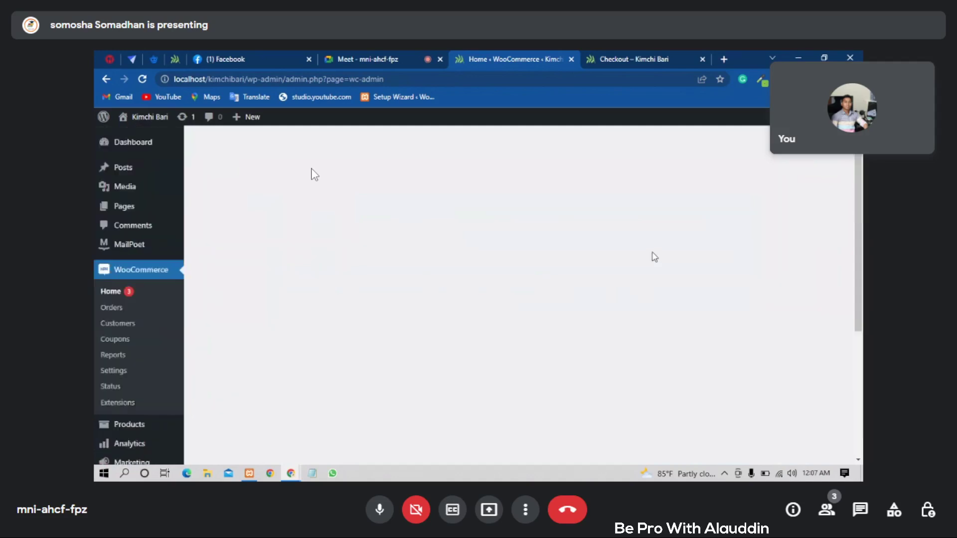
- Open the store's WooCommerce Orders list
mouse_move(496, 263)
scroll(440, 209, down, 5)
scroll(441, 209, up, 5)
click(111, 308)
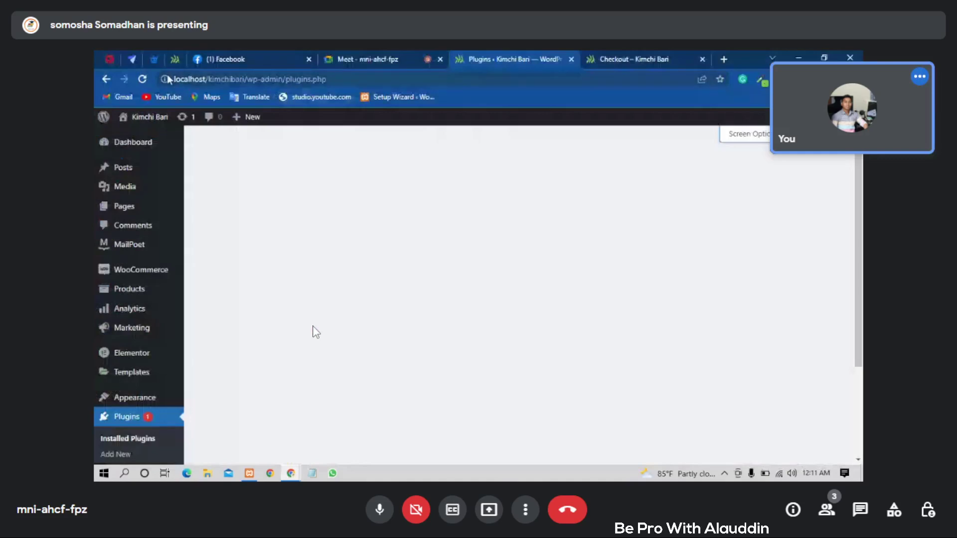
- Reload and check the Installed Plugins list, then go to Plugins > Add New
key(F5)
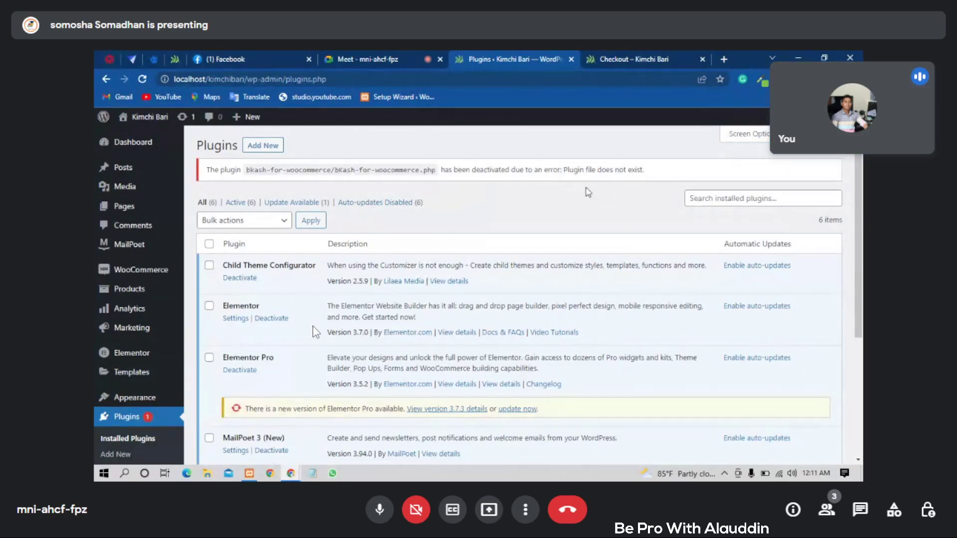
scroll(498, 191, down, 5)
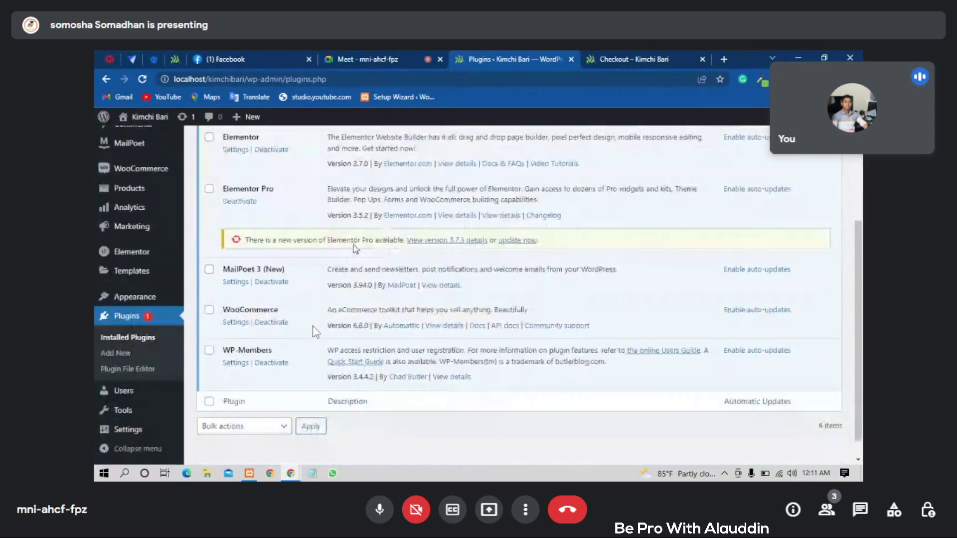
scroll(353, 244, up, 3)
scroll(353, 245, up, 3)
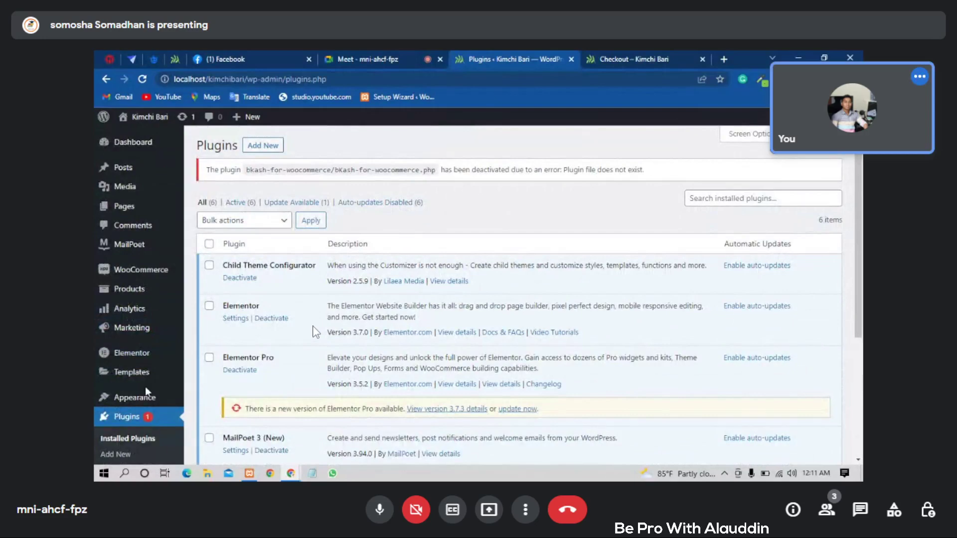
click(139, 423)
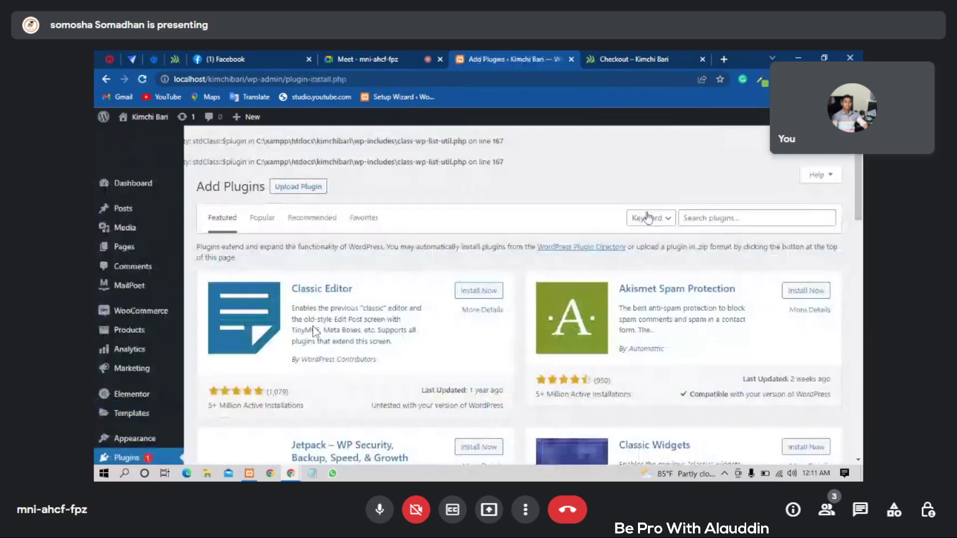
- Search the plugin directory for 'bkash', correcting typos along the way
click(738, 218)
text(b)
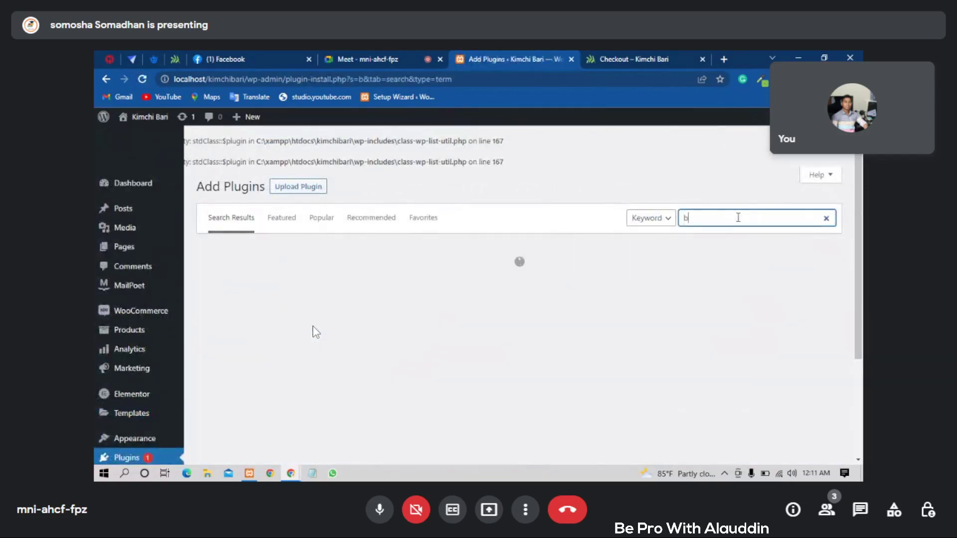
text(a)
key(BackSpace)
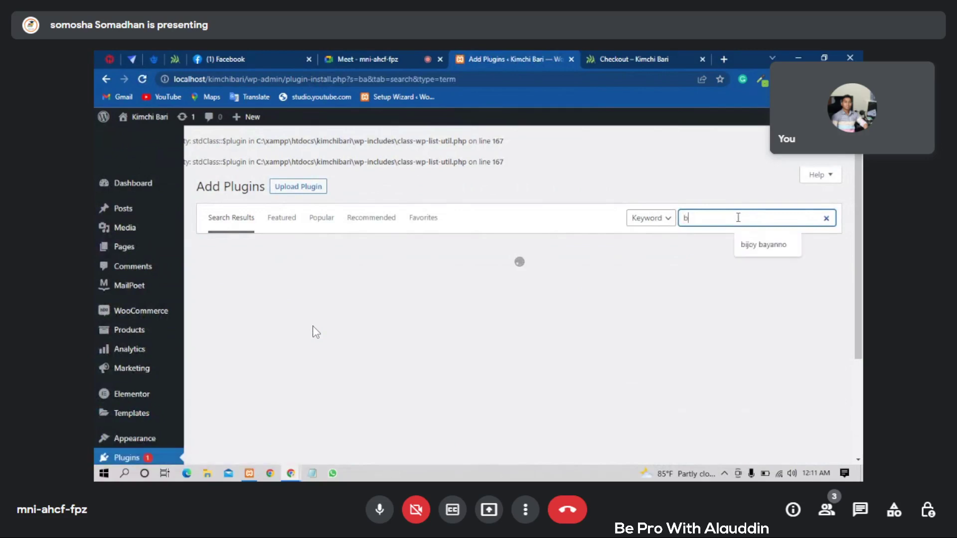
text(akch)
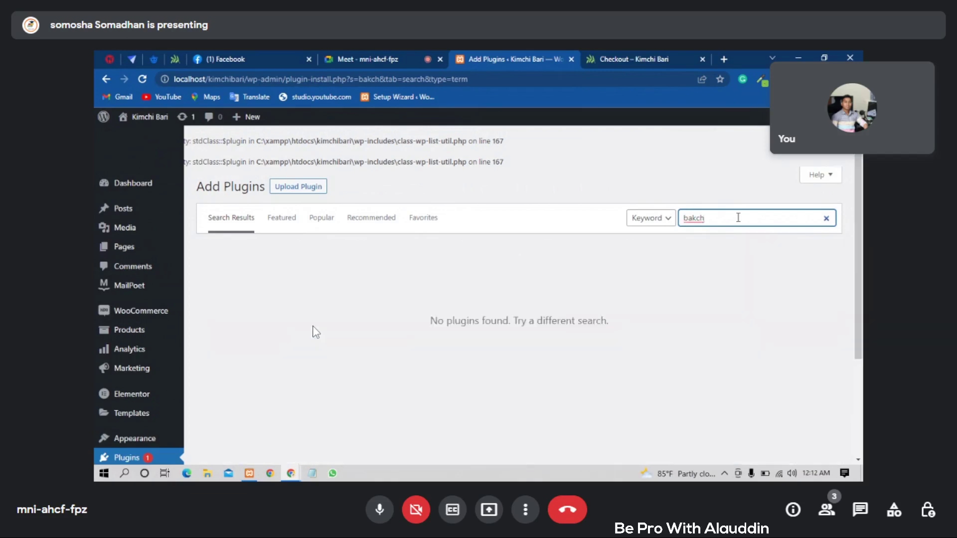
key(BackSpace)
key(BackSpace)
key(BackSpace)
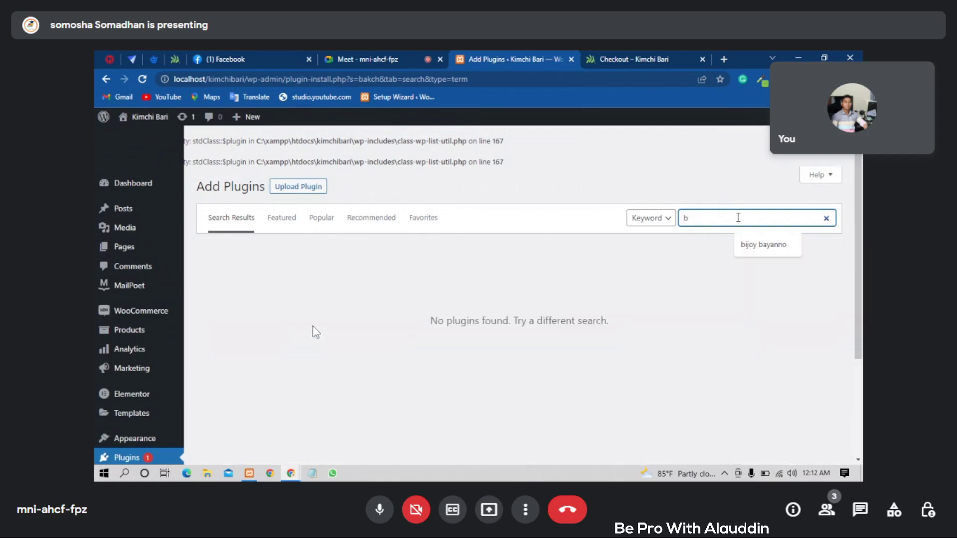
text(kach)
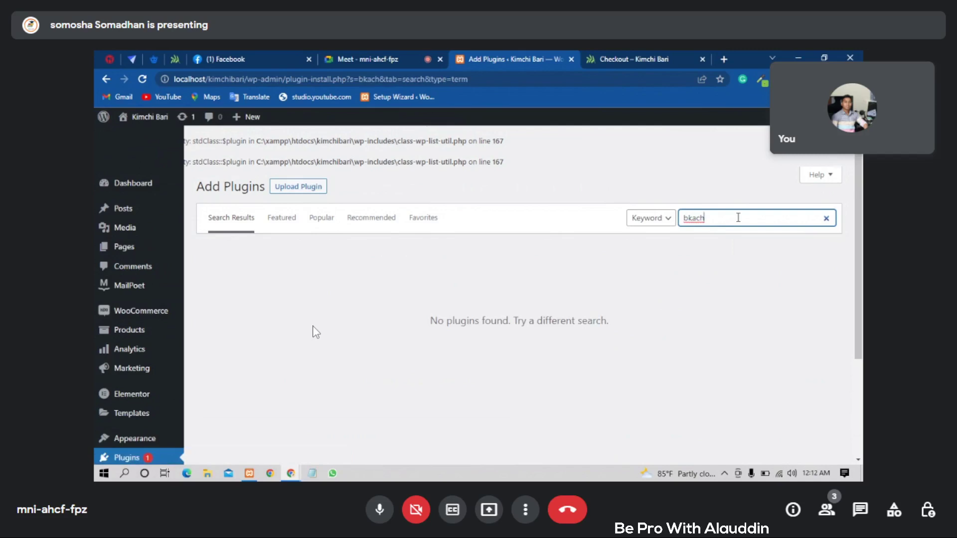
key(BackSpace)
key(BackSpace)
key(BackSpace)
key(BackSpace)
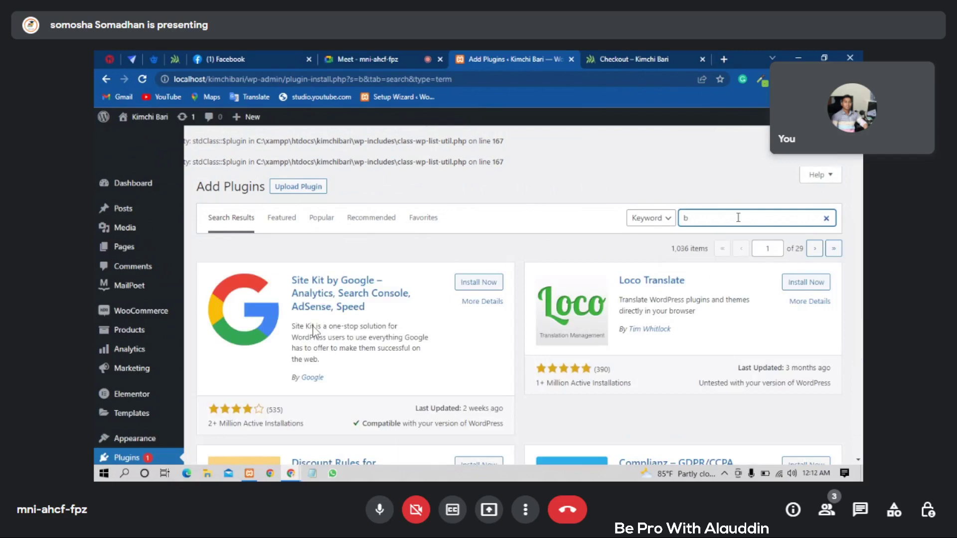
text(kash)
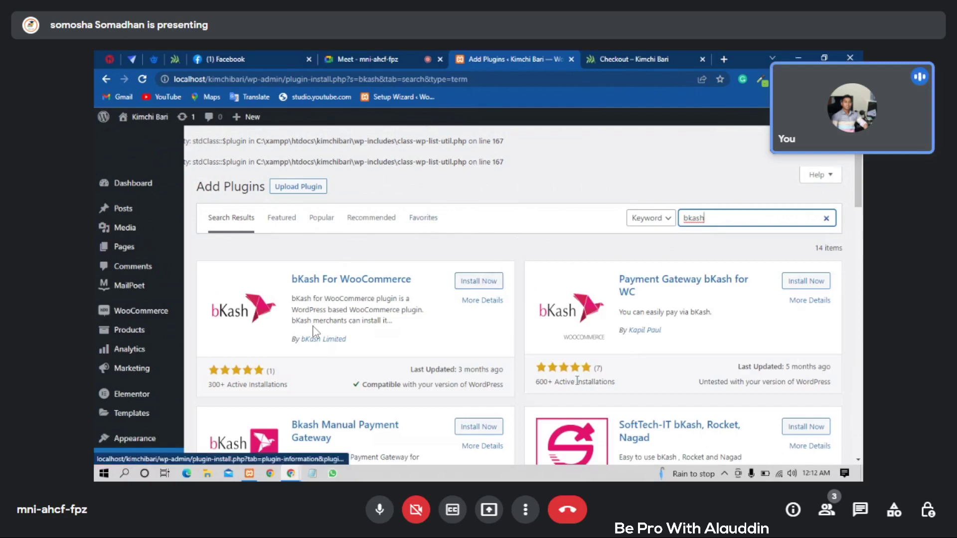
scroll(584, 377, down, 1)
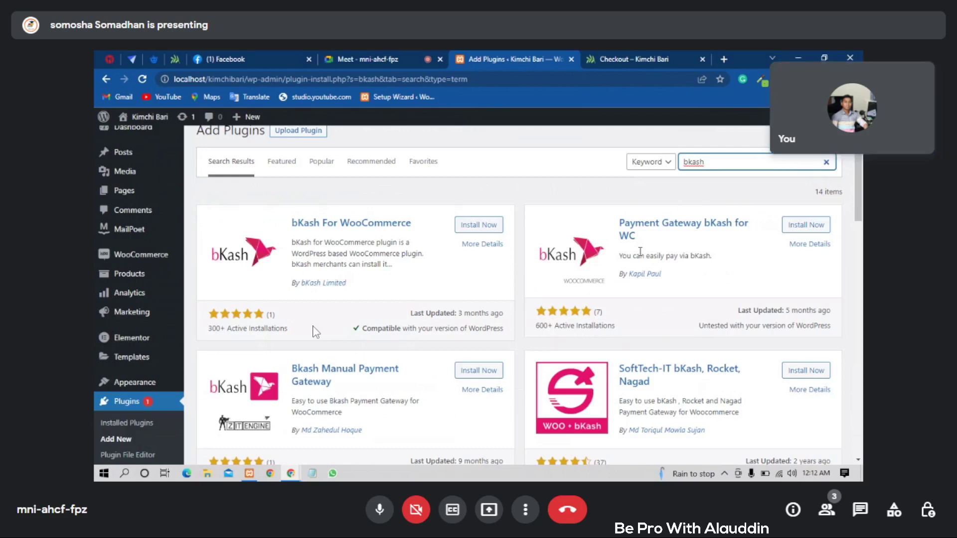
mouse_move(388, 359)
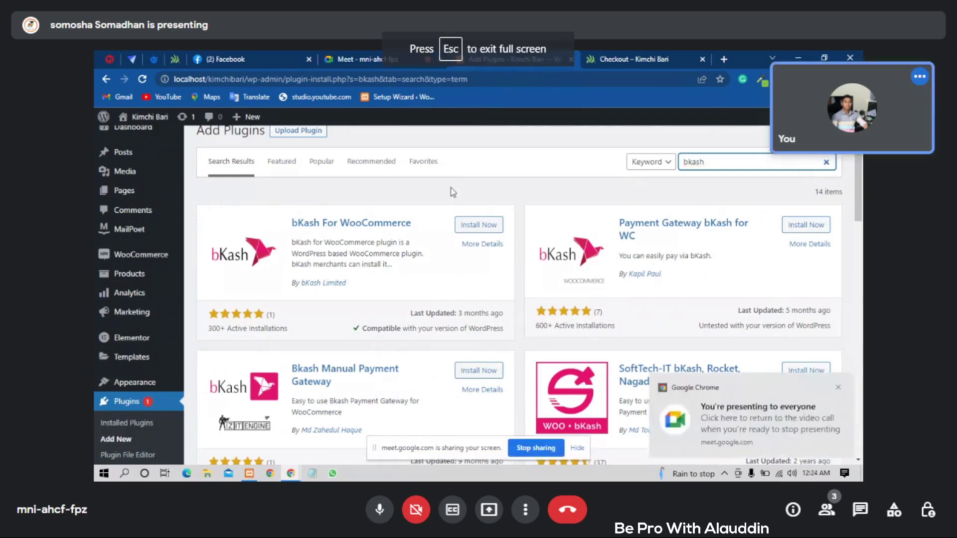
- Navigate to WooCommerce Settings once Payment Gateway bKash for WC shows as active
mouse_move(451, 188)
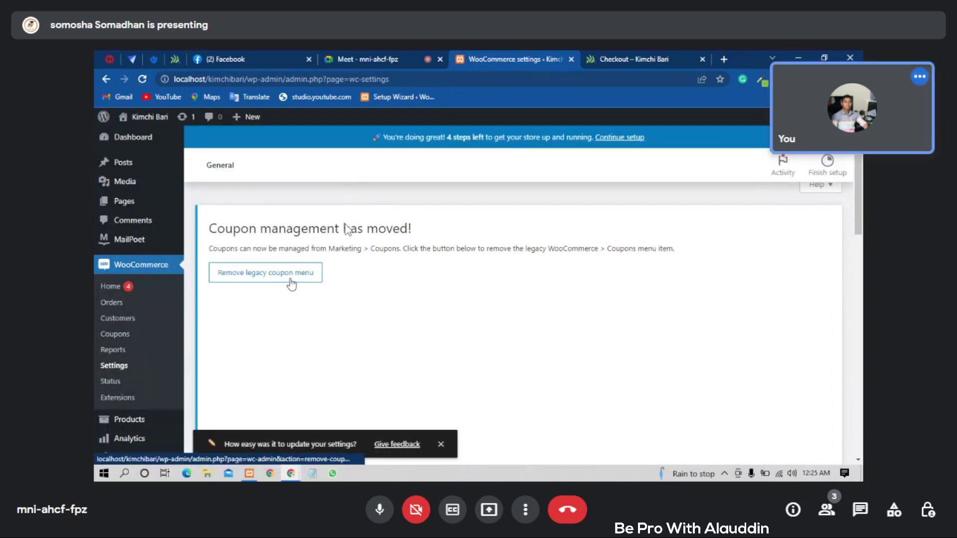
- Remove the legacy coupon menu from the WooCommerce admin
click(267, 279)
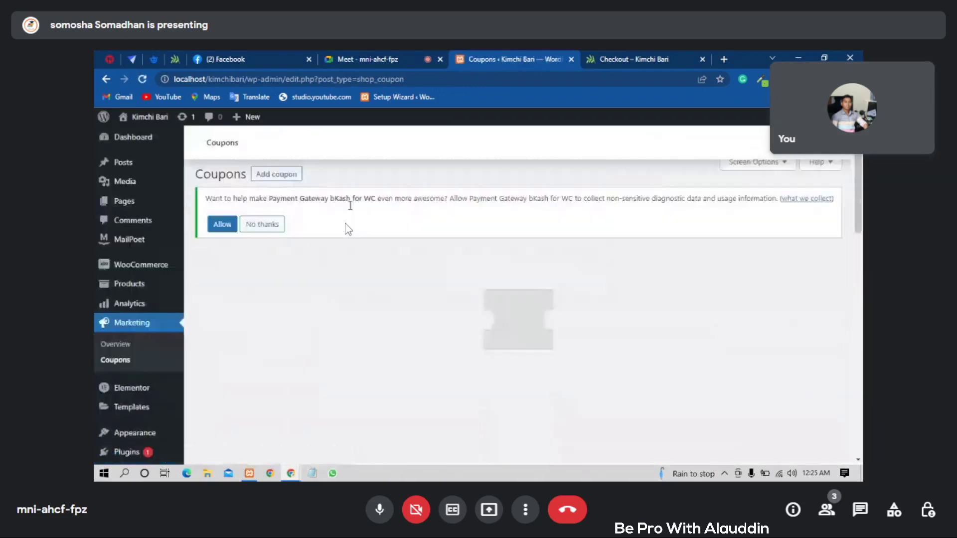
scroll(348, 229, down, 3)
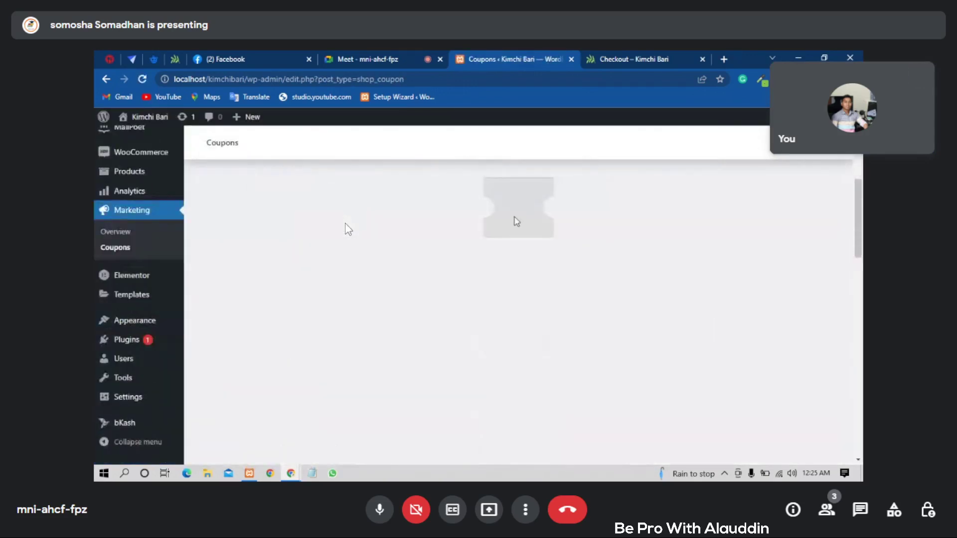
scroll(517, 222, up, 3)
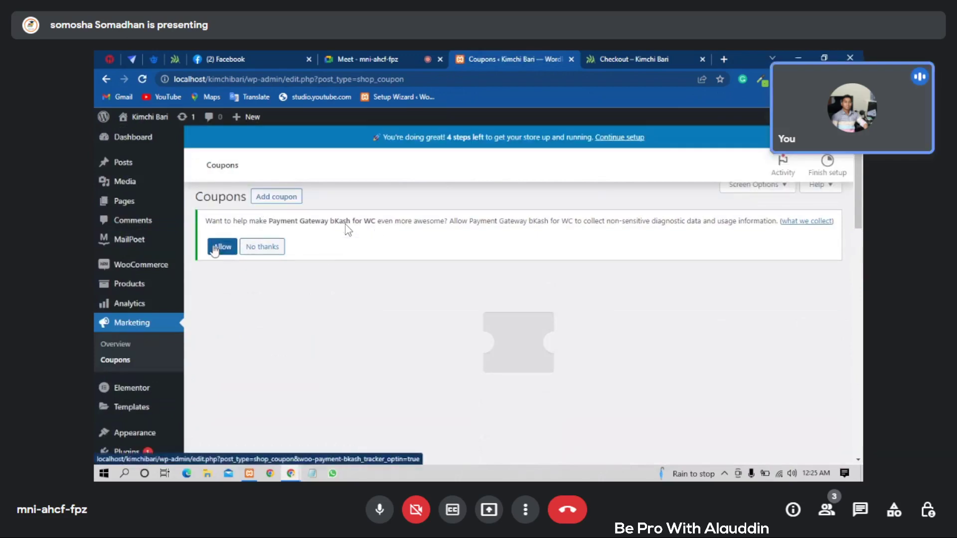
- Allow Payment Gateway bKash for WC to collect usage data, clearing its notice
click(215, 247)
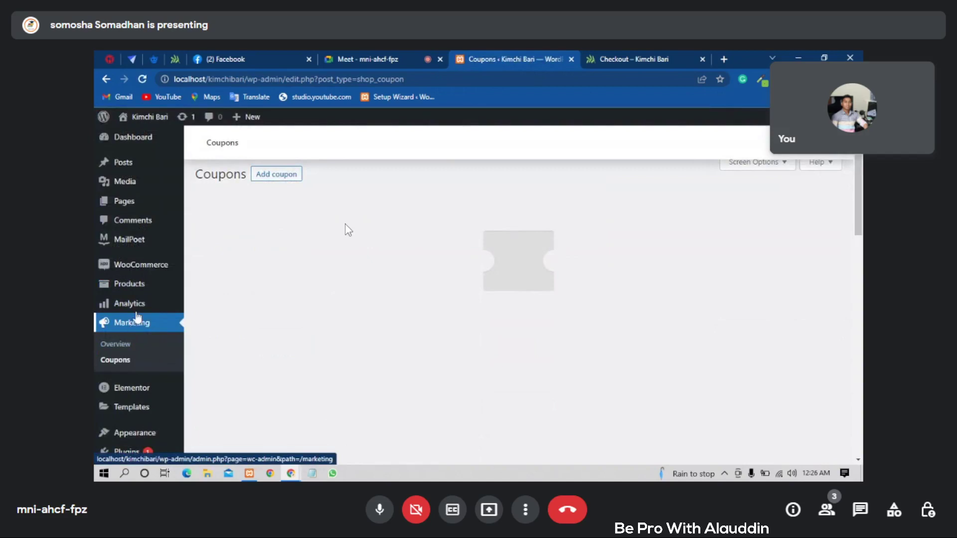
scroll(156, 322, down, 2)
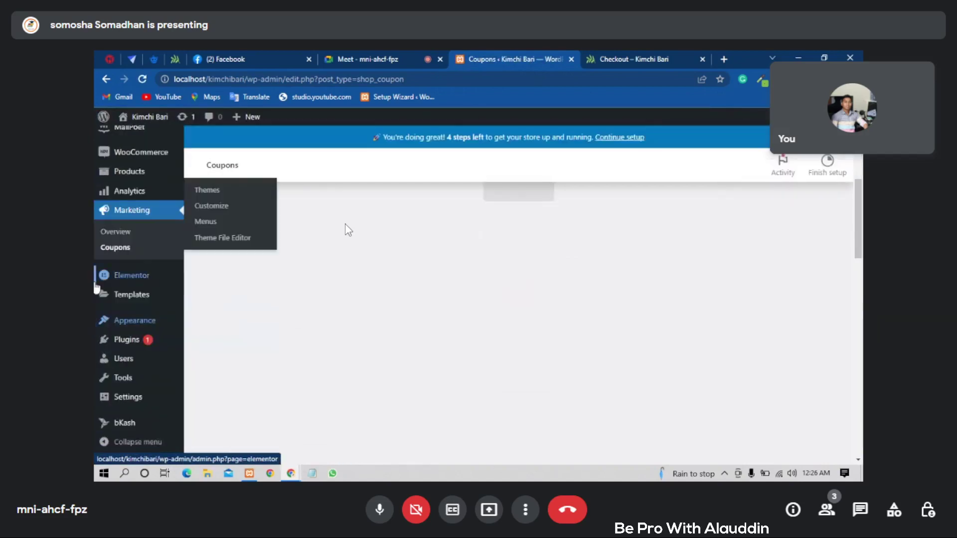
mouse_move(139, 337)
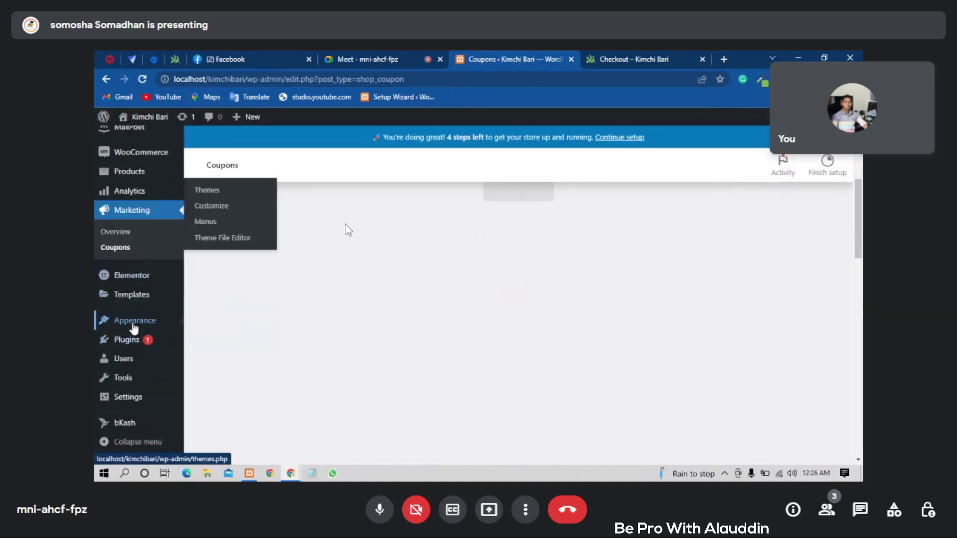
mouse_move(149, 152)
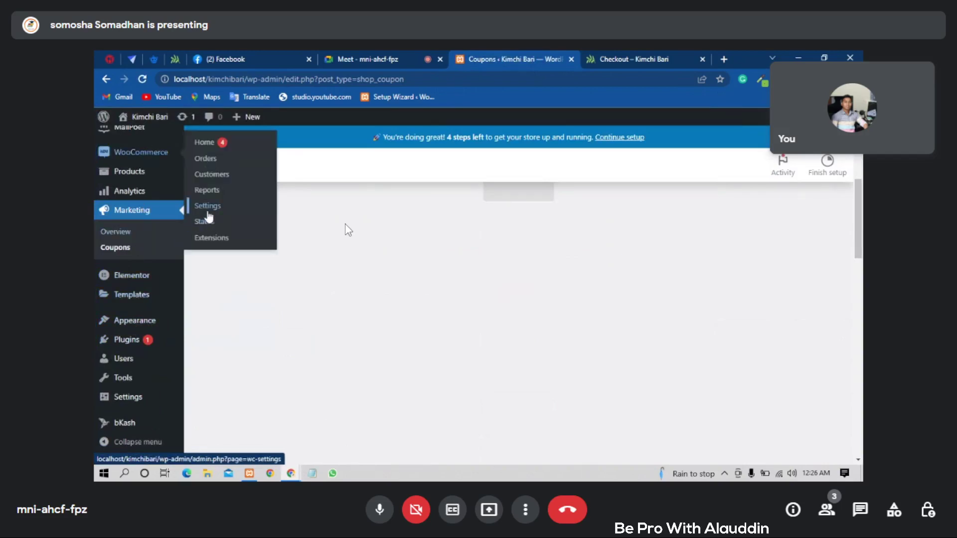
- Save bKash as an enabled method under WooCommerce Payments, then view its Manage section
click(208, 213)
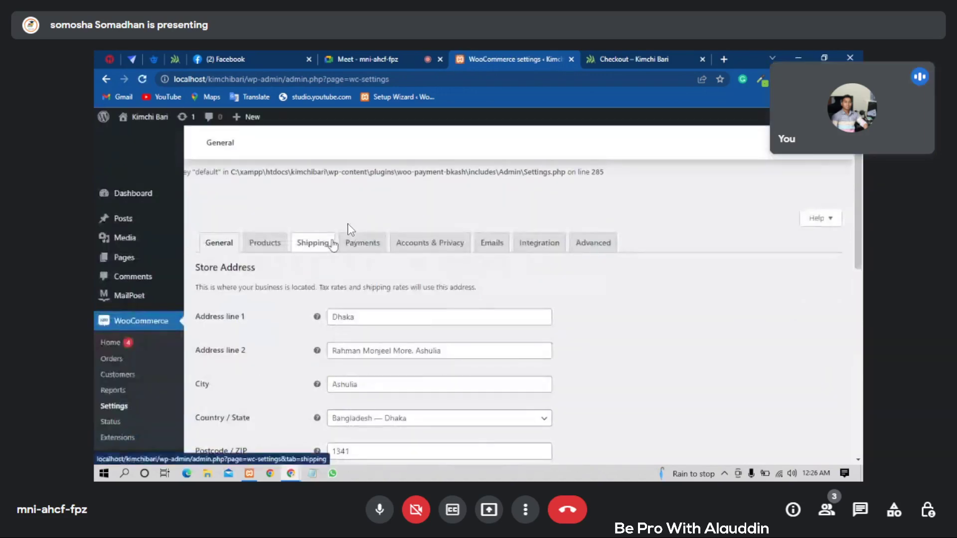
click(363, 244)
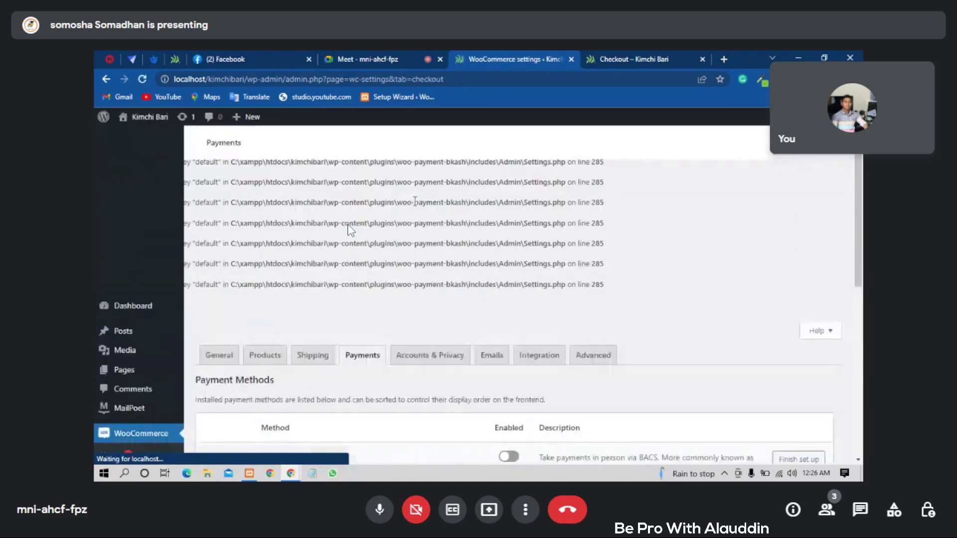
scroll(351, 230, down, 3)
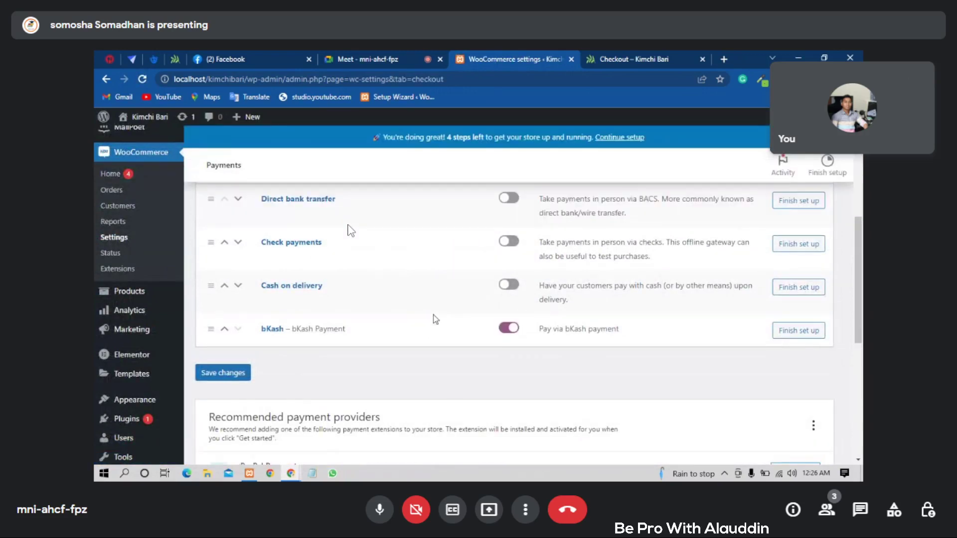
click(231, 374)
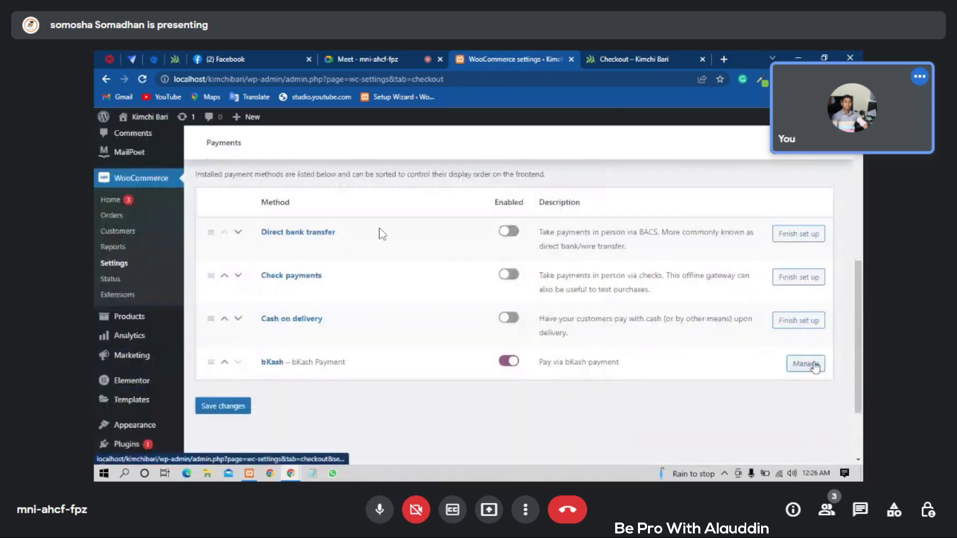
click(816, 368)
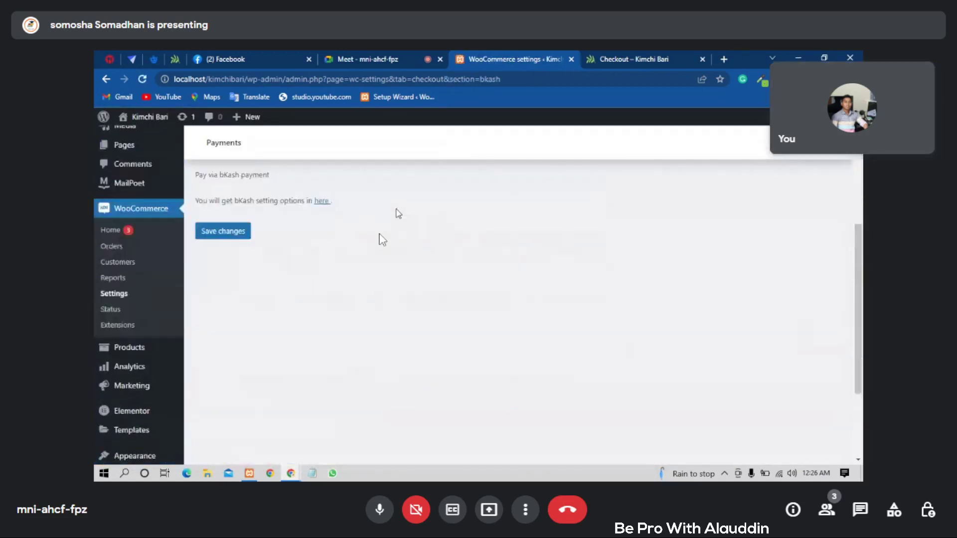
scroll(397, 212, up, 2)
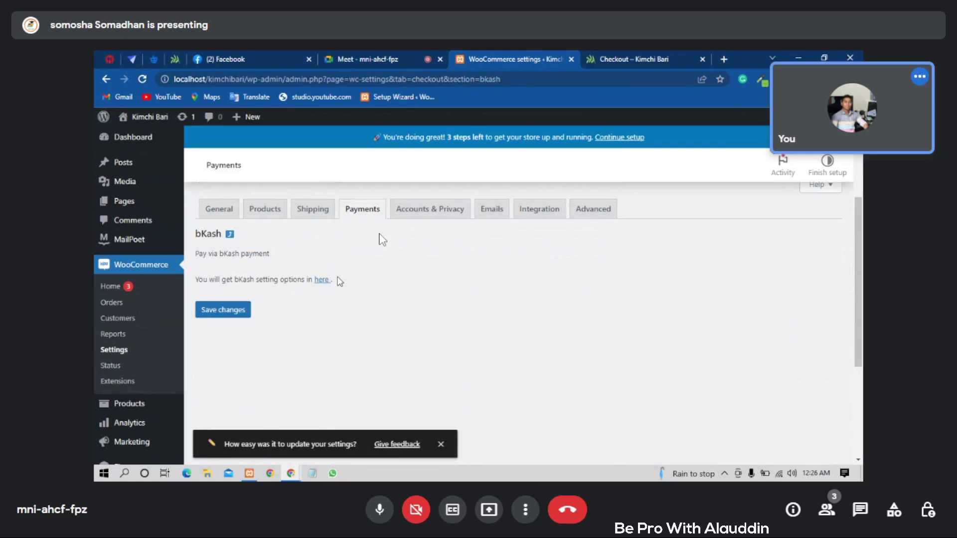
- Open the bKash plugin's own Settings and review its fields: title 'bKash Payment', Test Mode OFF
click(322, 281)
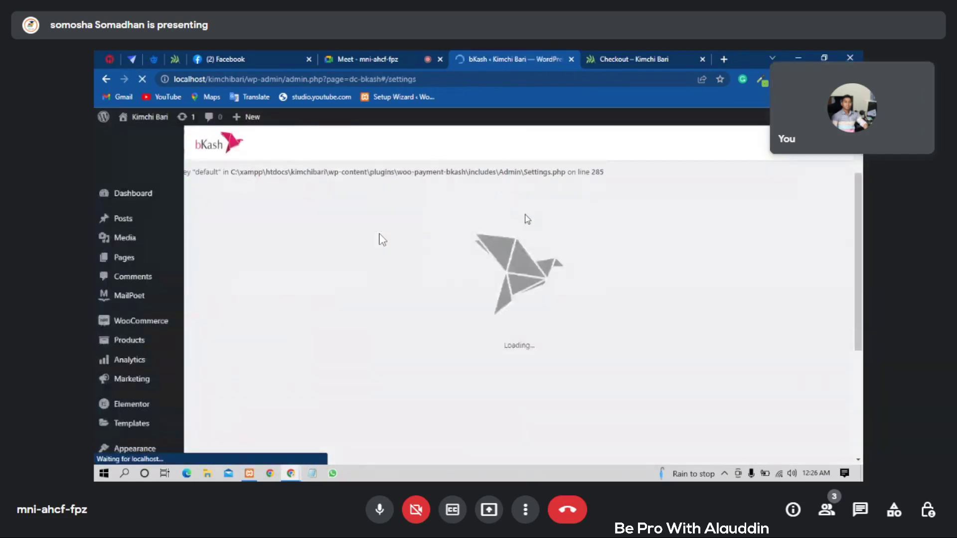
scroll(473, 232, down, 3)
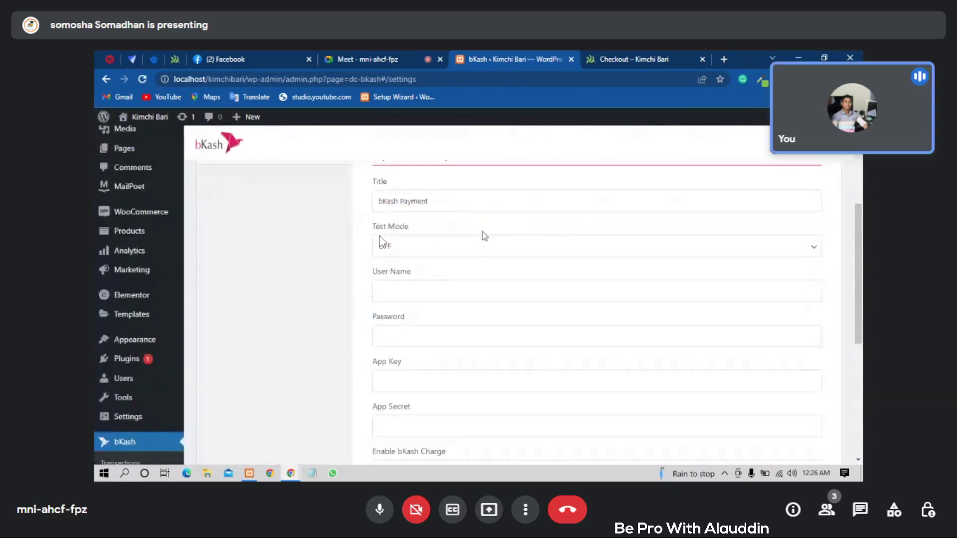
click(454, 282)
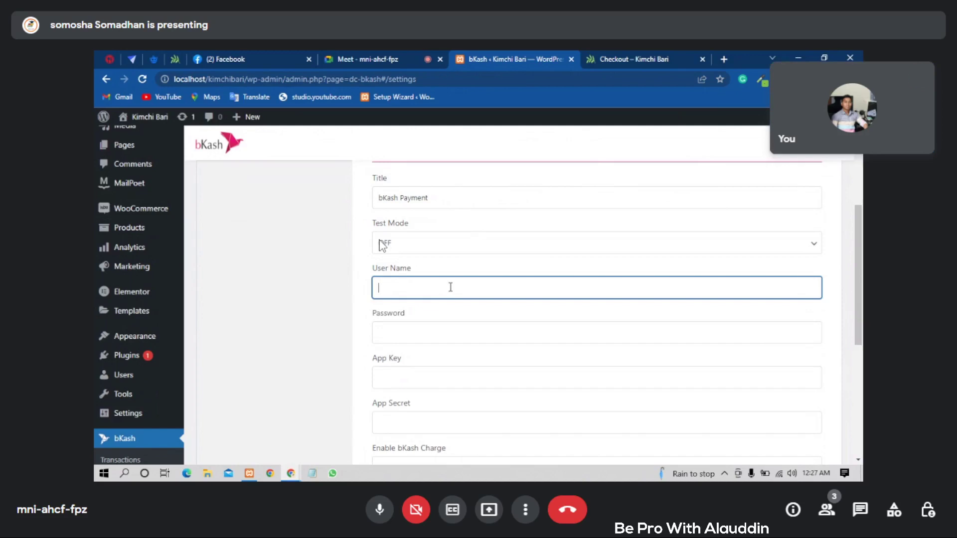
scroll(450, 287, down, 2)
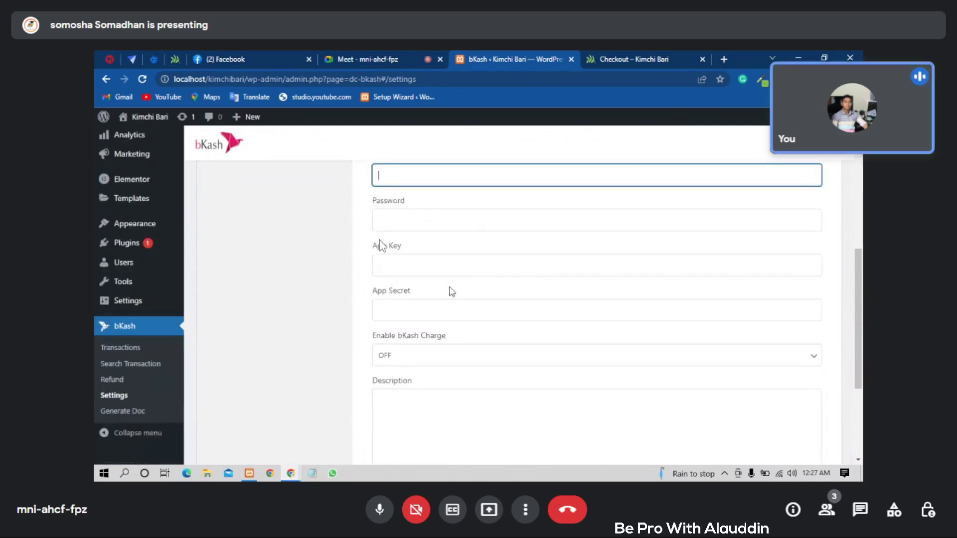
scroll(451, 291, up, 1)
scroll(450, 287, up, 1)
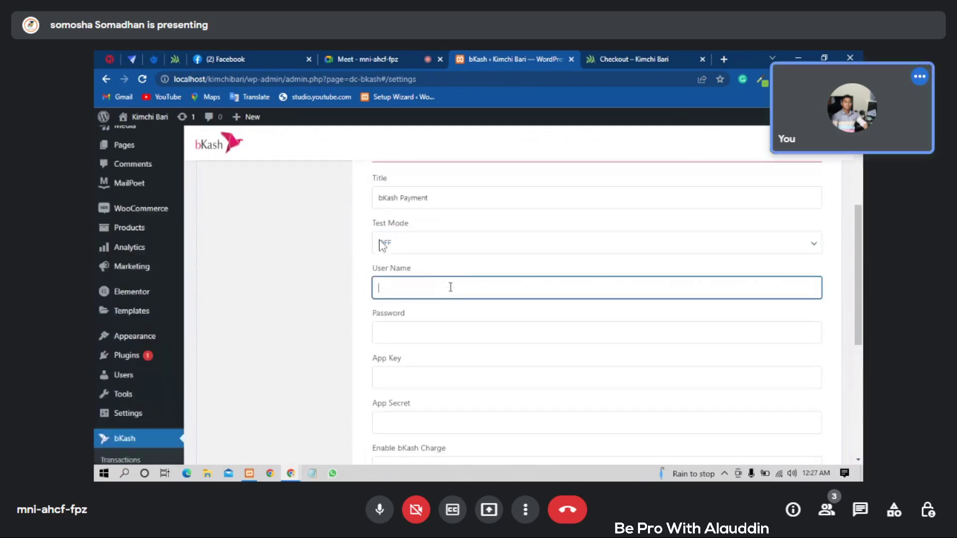
scroll(450, 287, up, 1)
scroll(452, 291, down, 1)
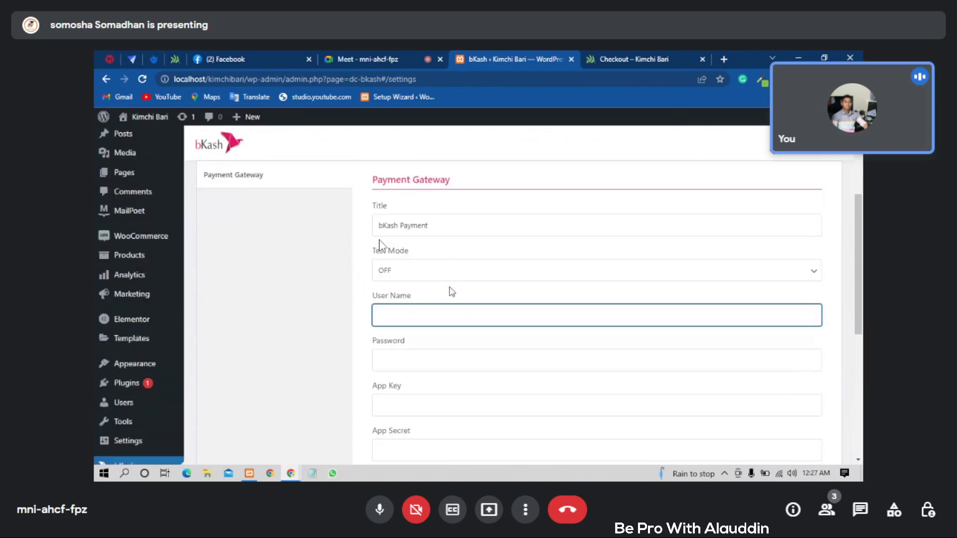
scroll(412, 280, down, 1)
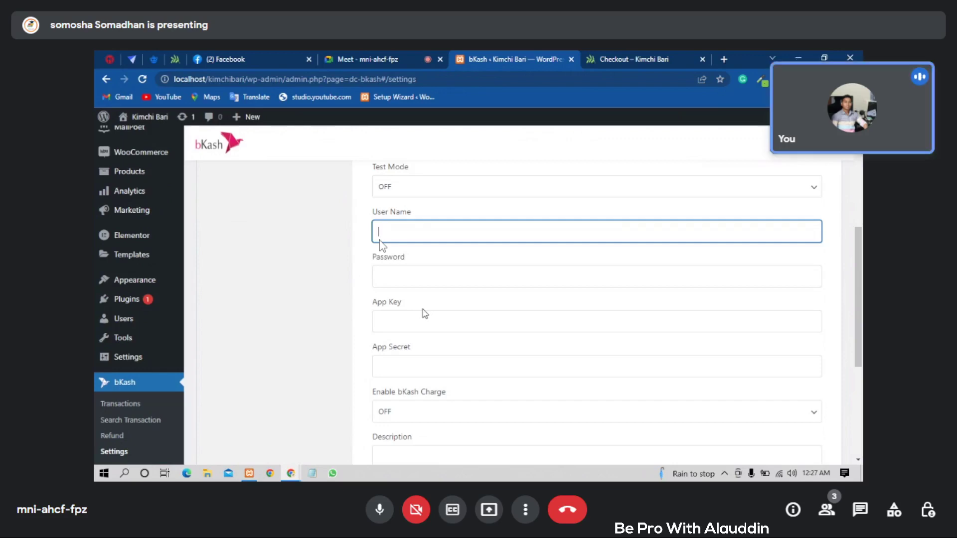
scroll(423, 312, down, 2)
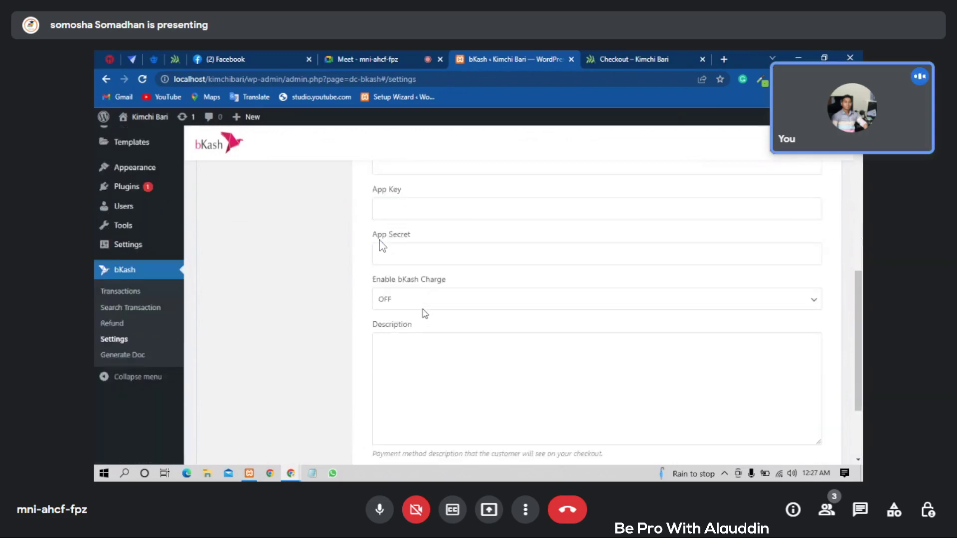
scroll(463, 338, down, 1)
scroll(462, 339, up, 4)
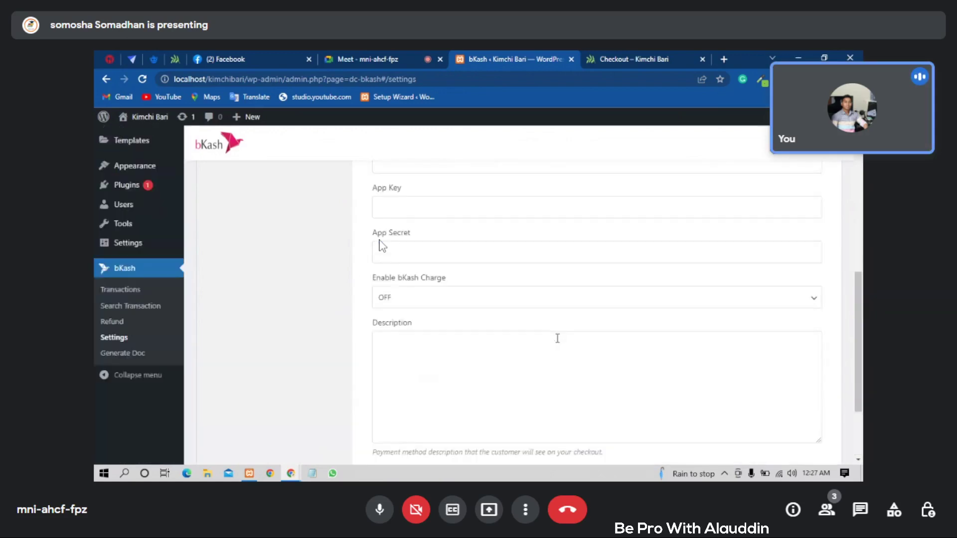
scroll(558, 339, up, 2)
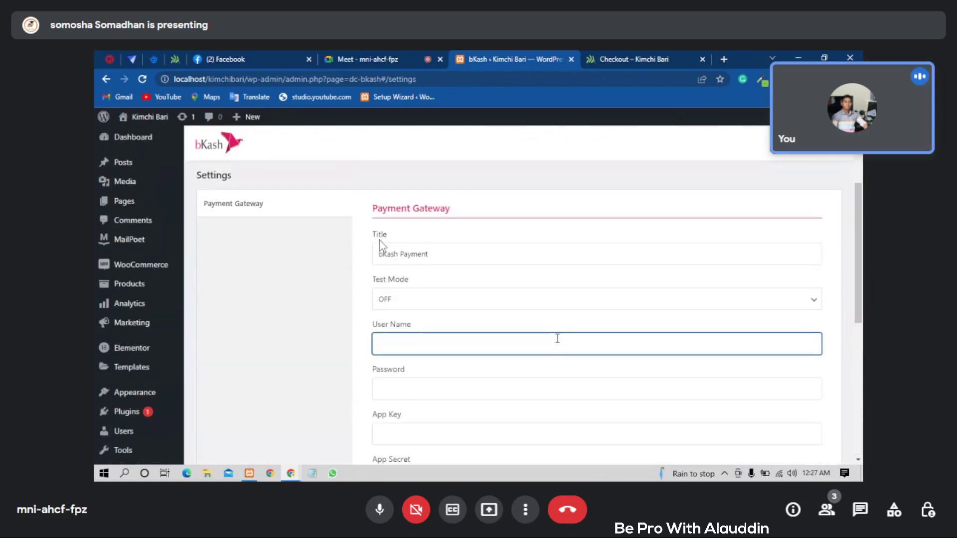
scroll(557, 339, down, 2)
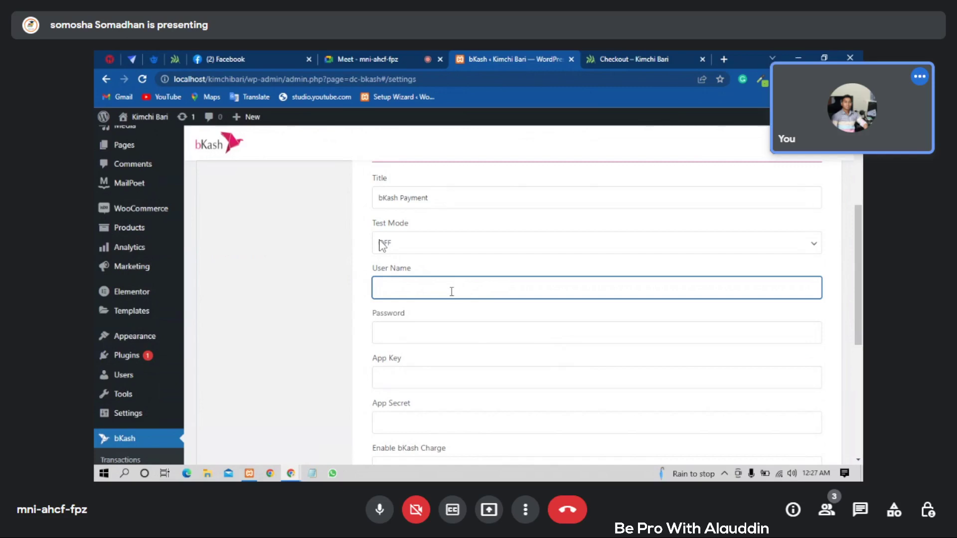
scroll(451, 292, down, 1)
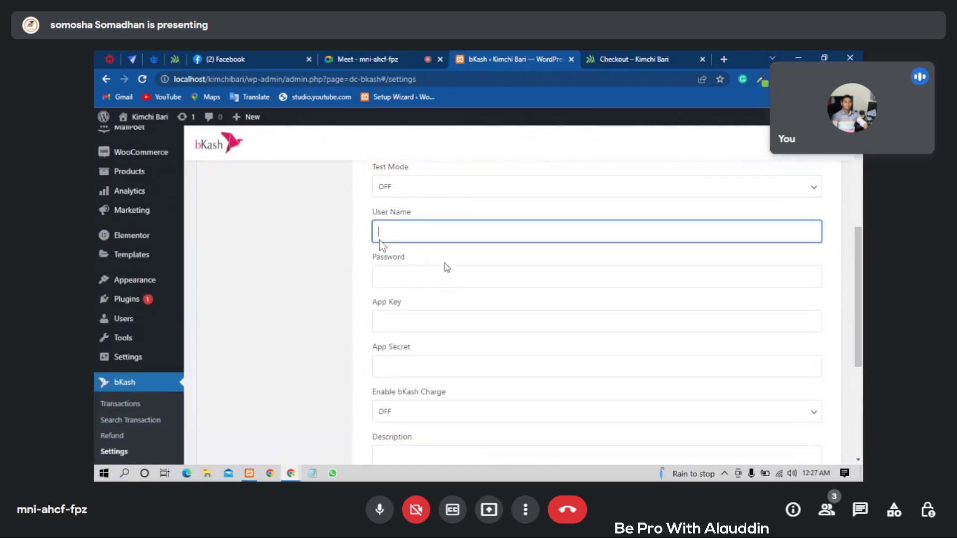
scroll(451, 268, down, 1)
scroll(451, 268, up, 1)
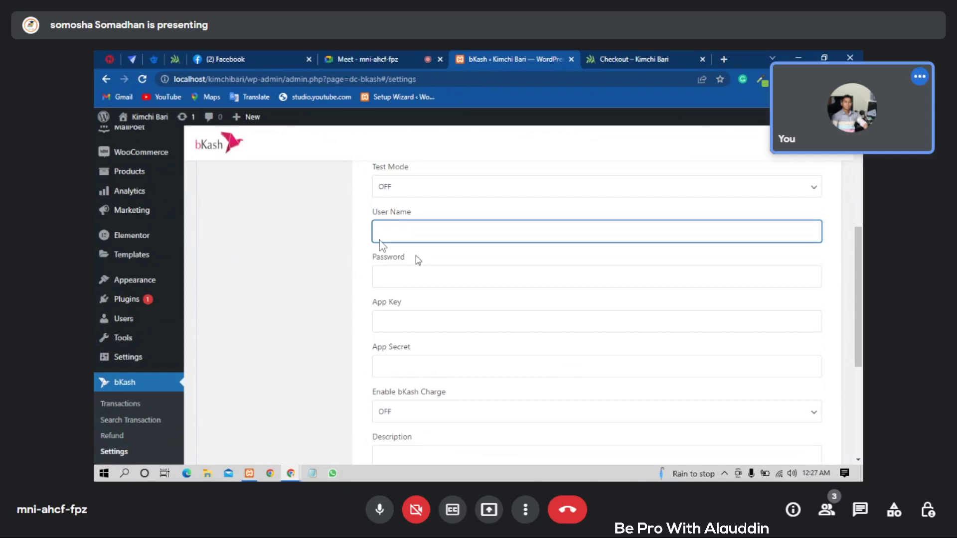
scroll(416, 257, down, 1)
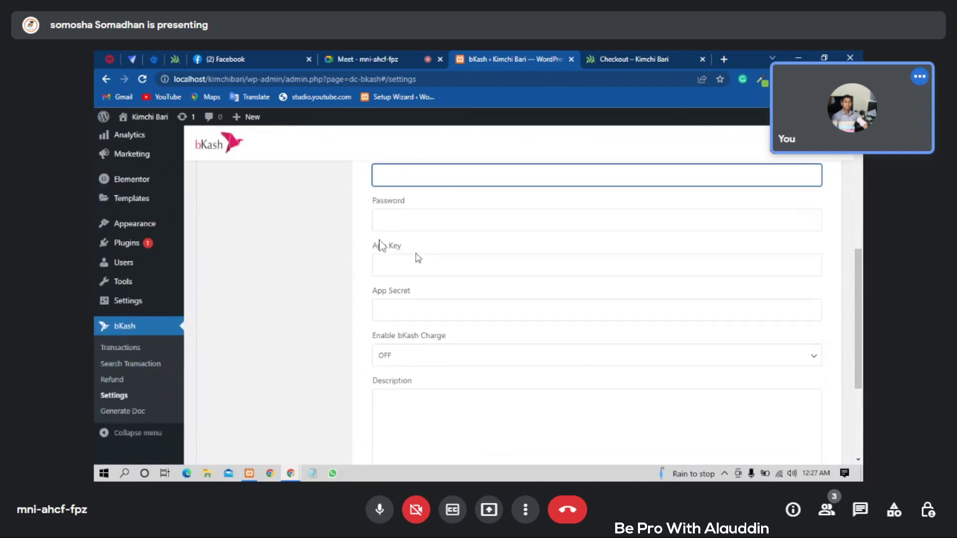
scroll(417, 254, down, 1)
scroll(430, 254, up, 2)
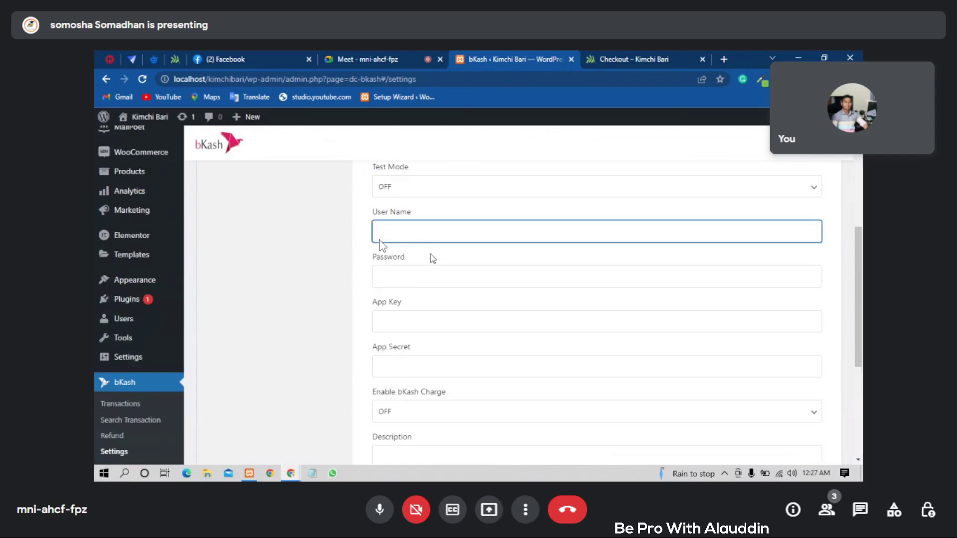
scroll(430, 254, up, 2)
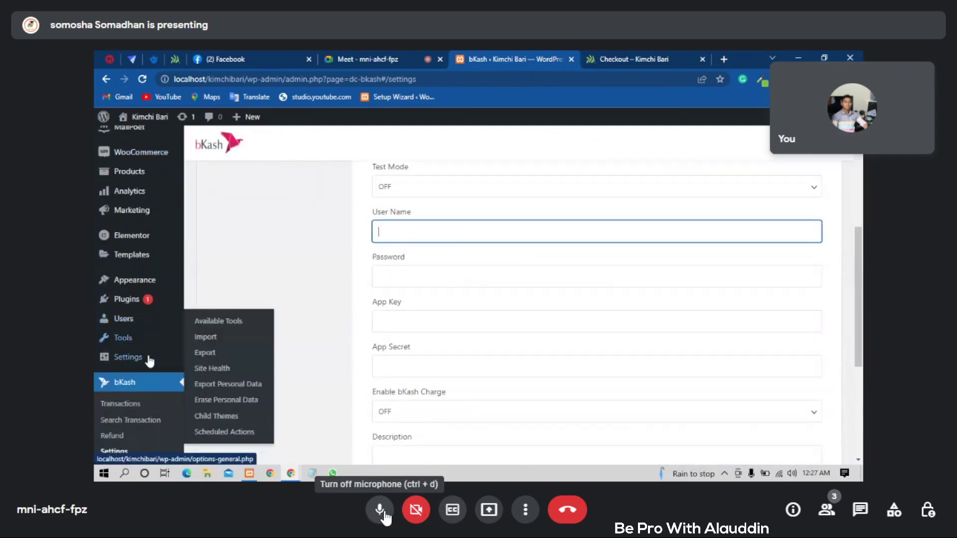
- Install and activate the Nagad Payment Gateway plugin from the 'nagad' search
mouse_move(423, 375)
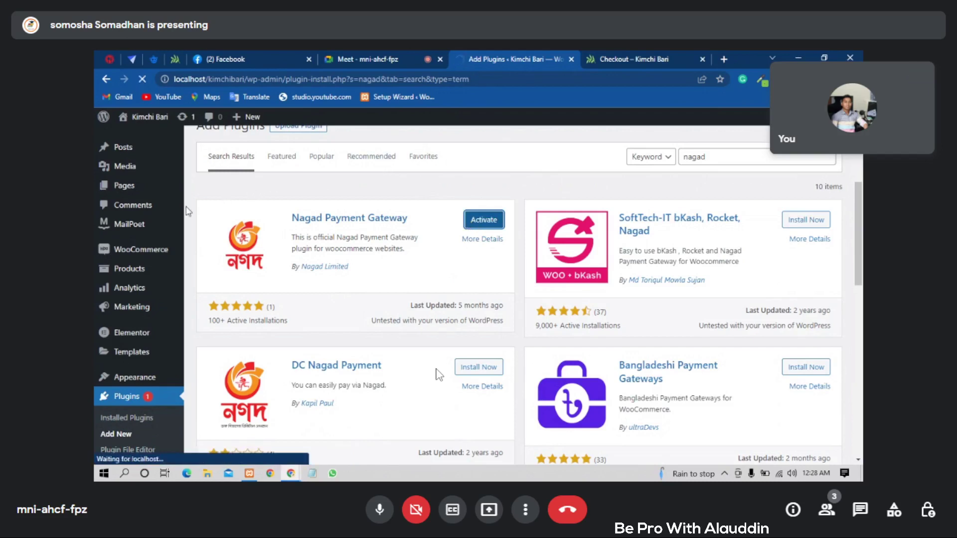
mouse_move(141, 251)
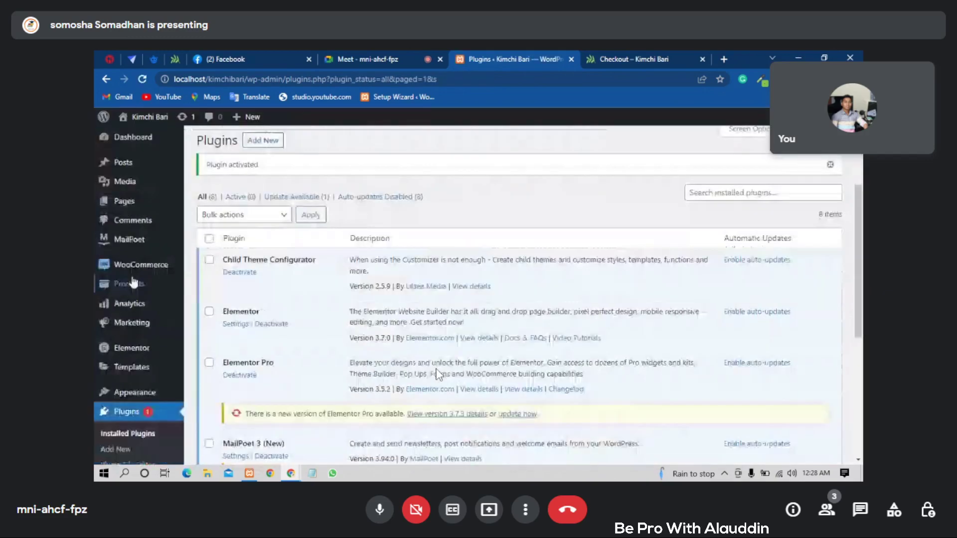
- Open the Nagad gateway settings: enabled, Sandbox run mode, title Nagad, merchant fields empty
click(205, 283)
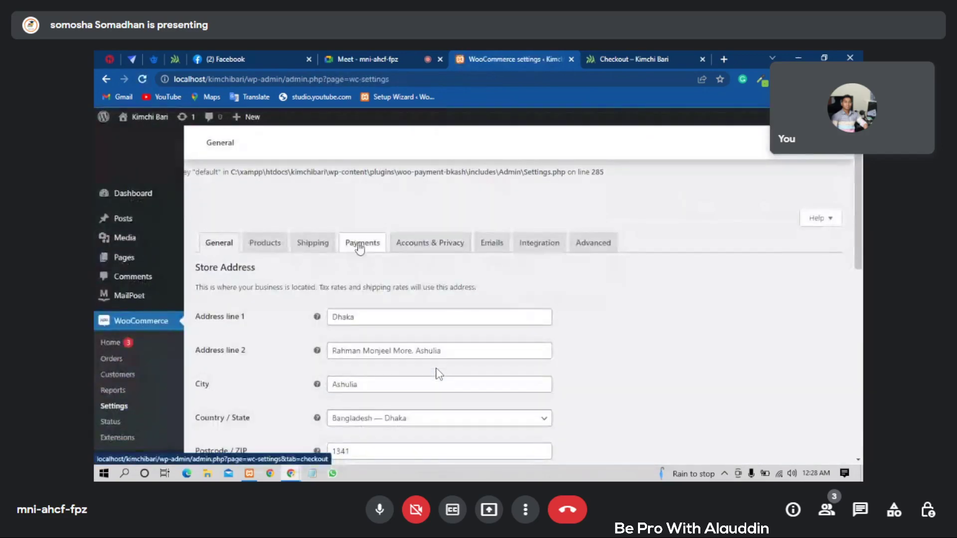
click(363, 243)
scroll(467, 219, down, 5)
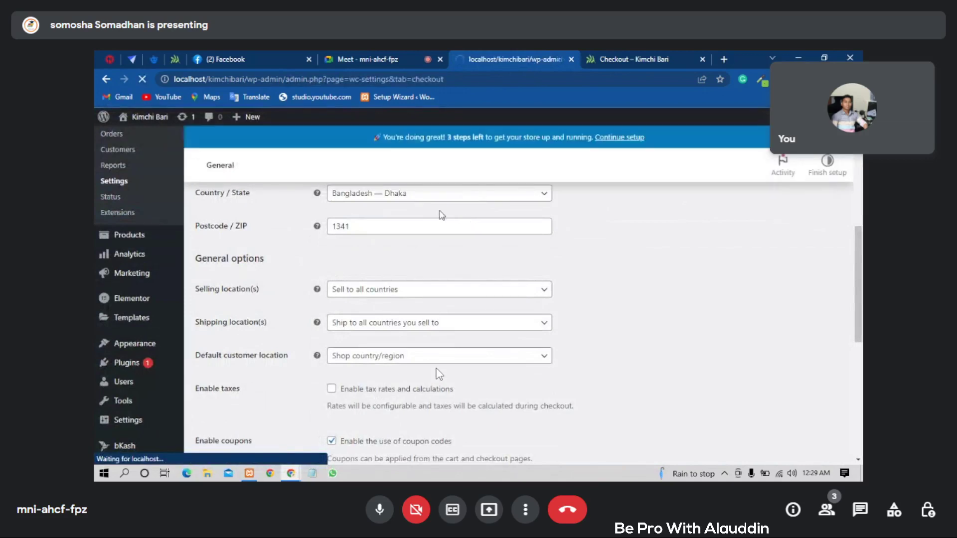
scroll(429, 215, down, 6)
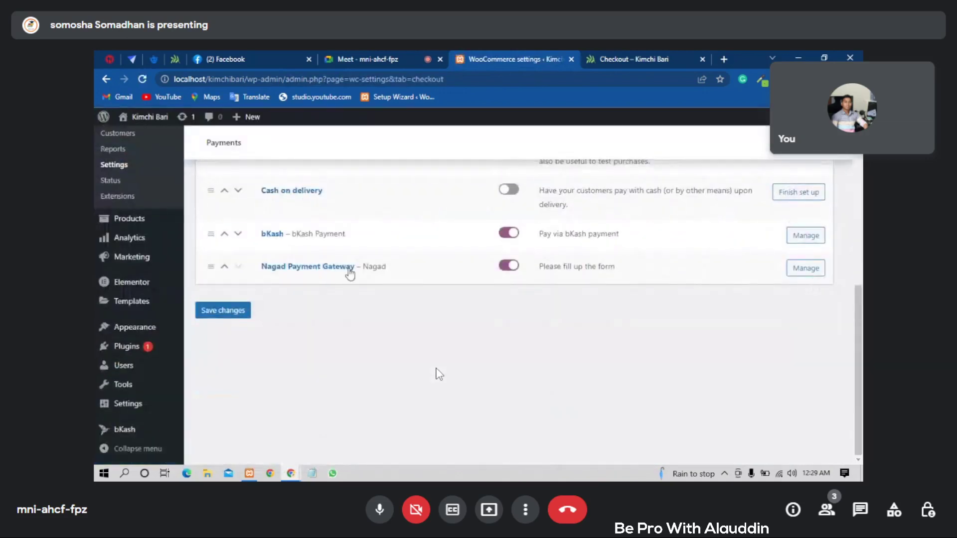
scroll(410, 277, up, 2)
click(810, 382)
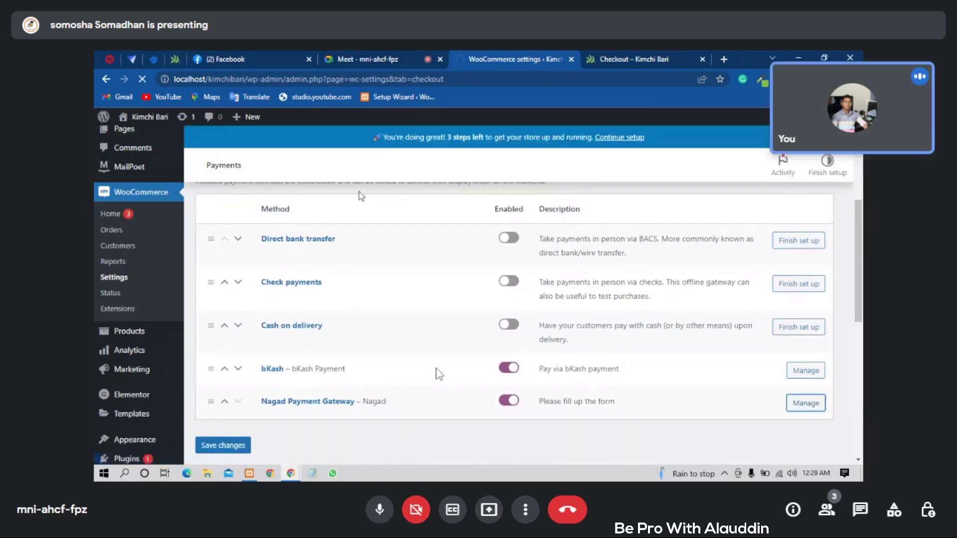
scroll(445, 206, down, 3)
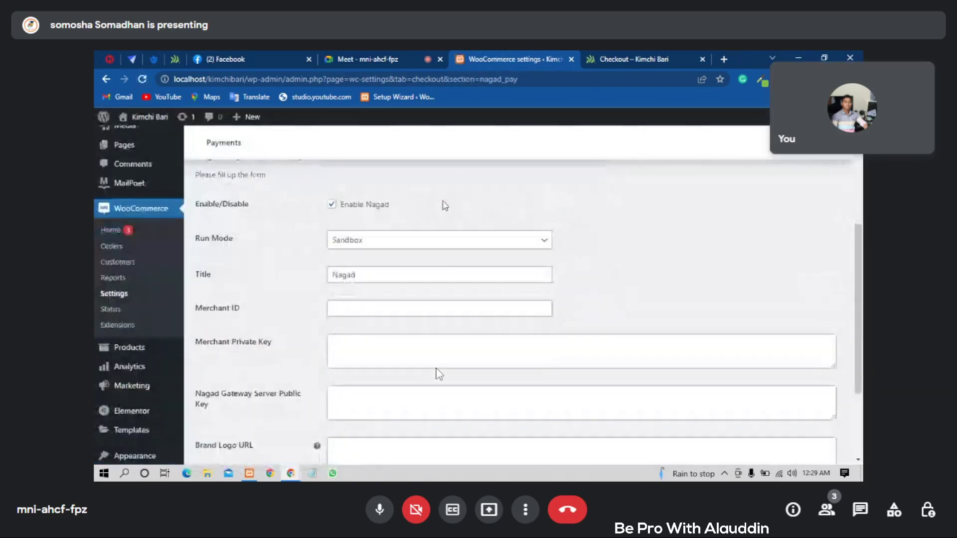
scroll(445, 206, down, 1)
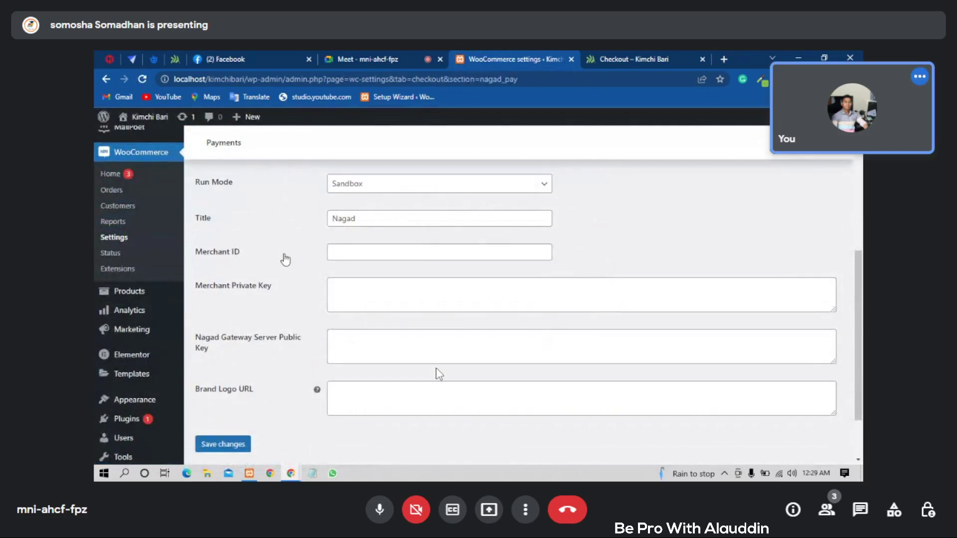